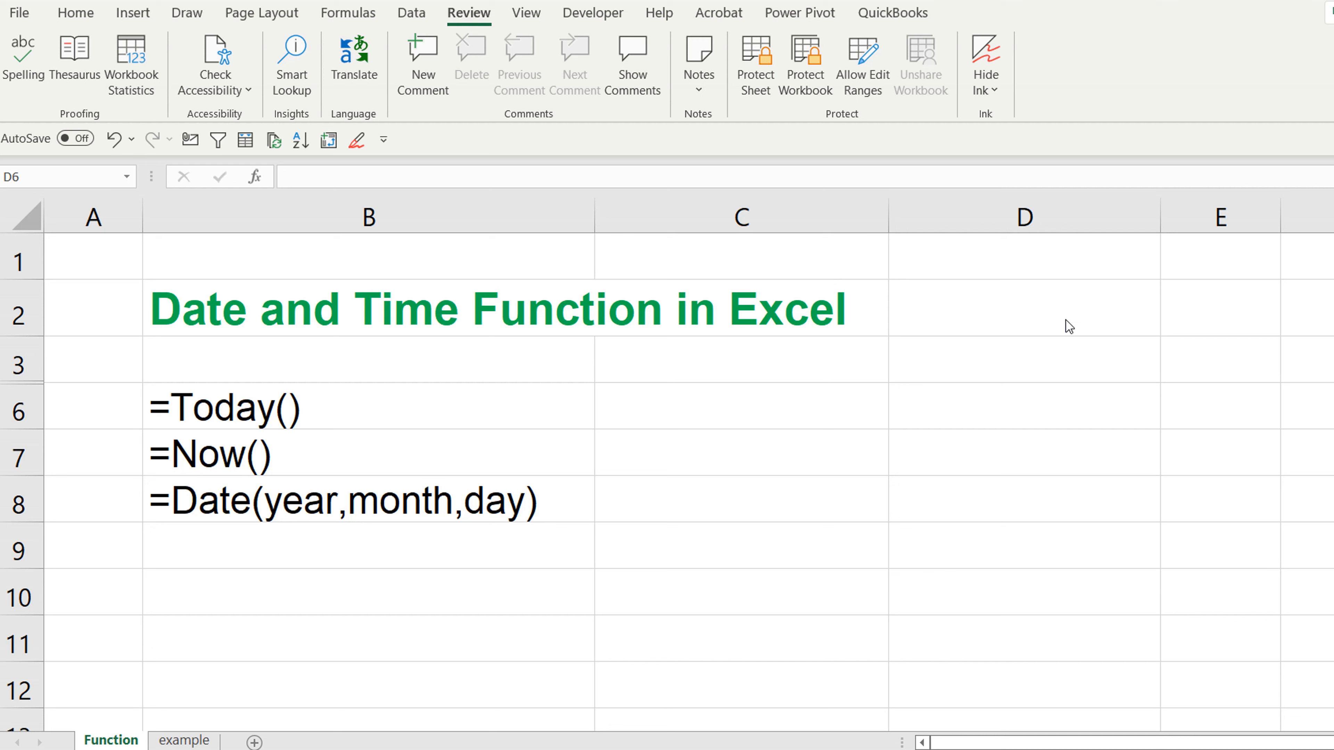
Enter the formula =today() in cell C6
click(644, 410)
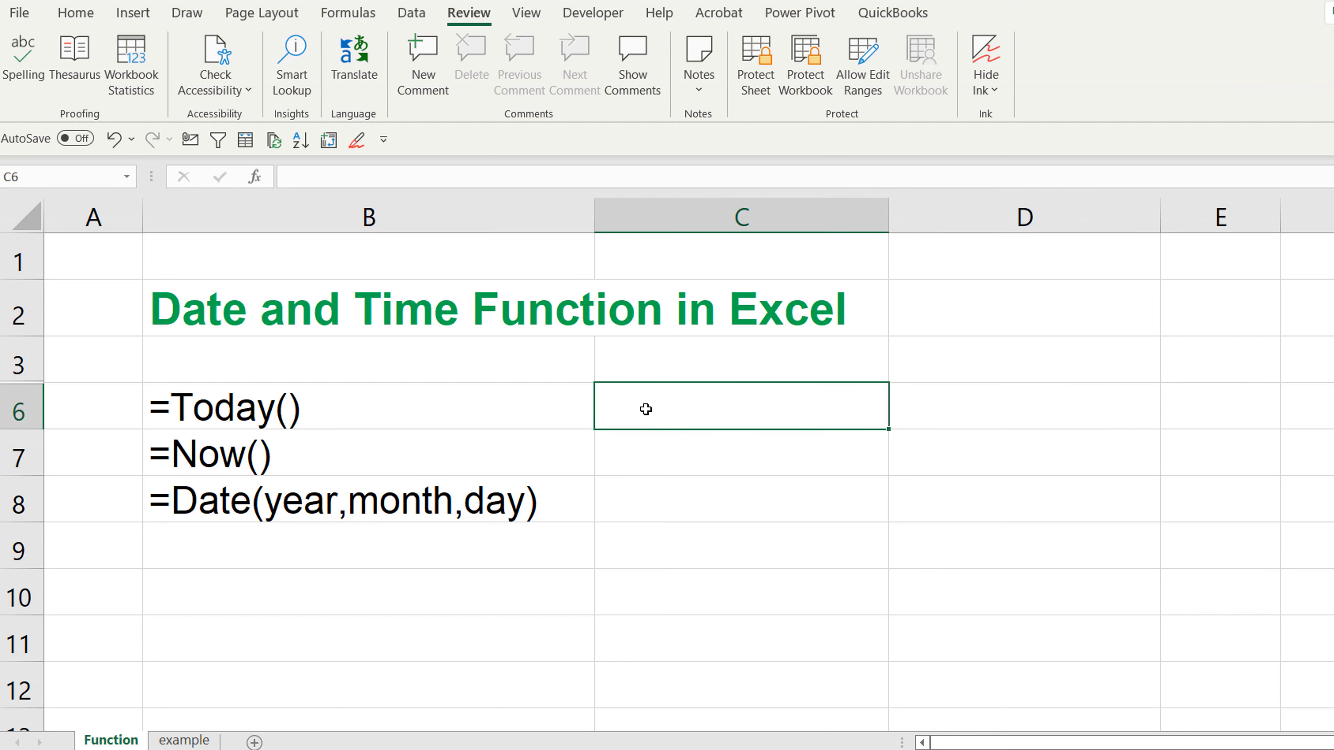
text(=tod)
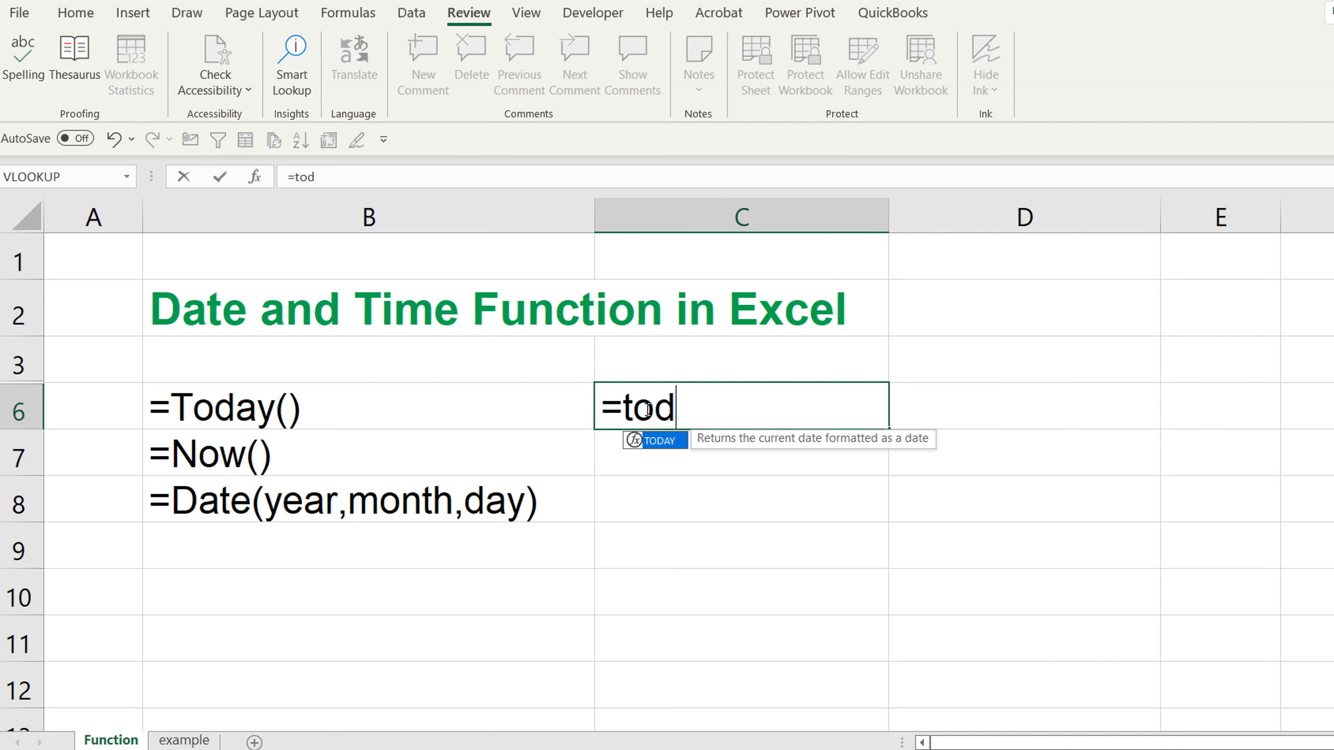
text(ay())
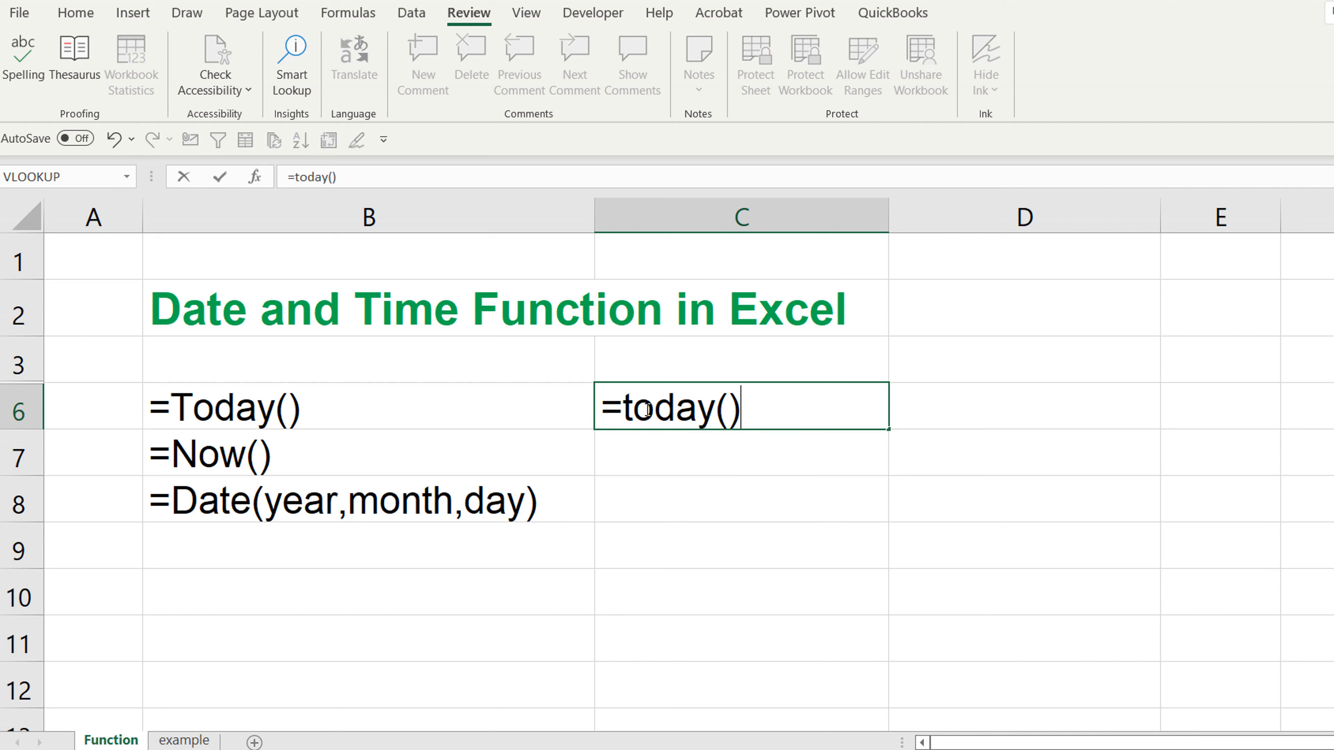
key(Return)
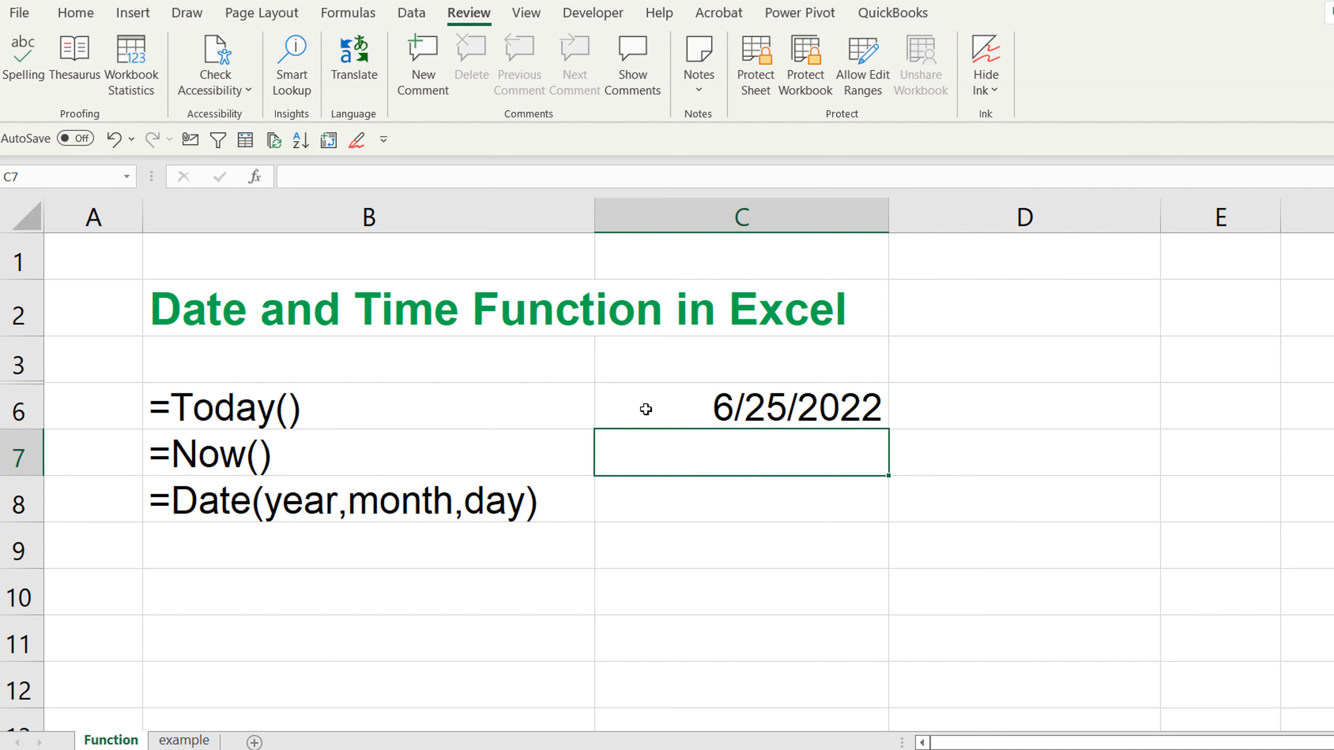
In cell D6, enter a TEXT formula that shows the date from C6 in the format "dd-mm-yy"
click(925, 421)
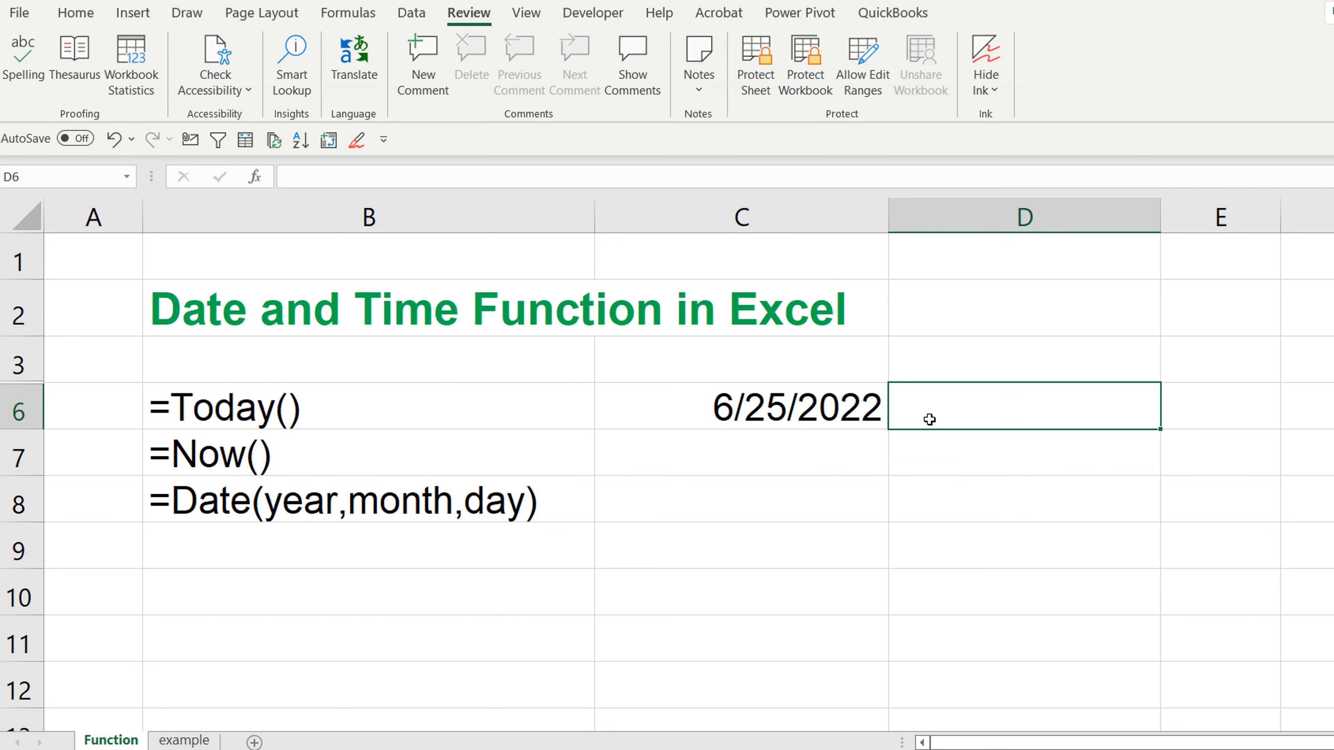
text(=)
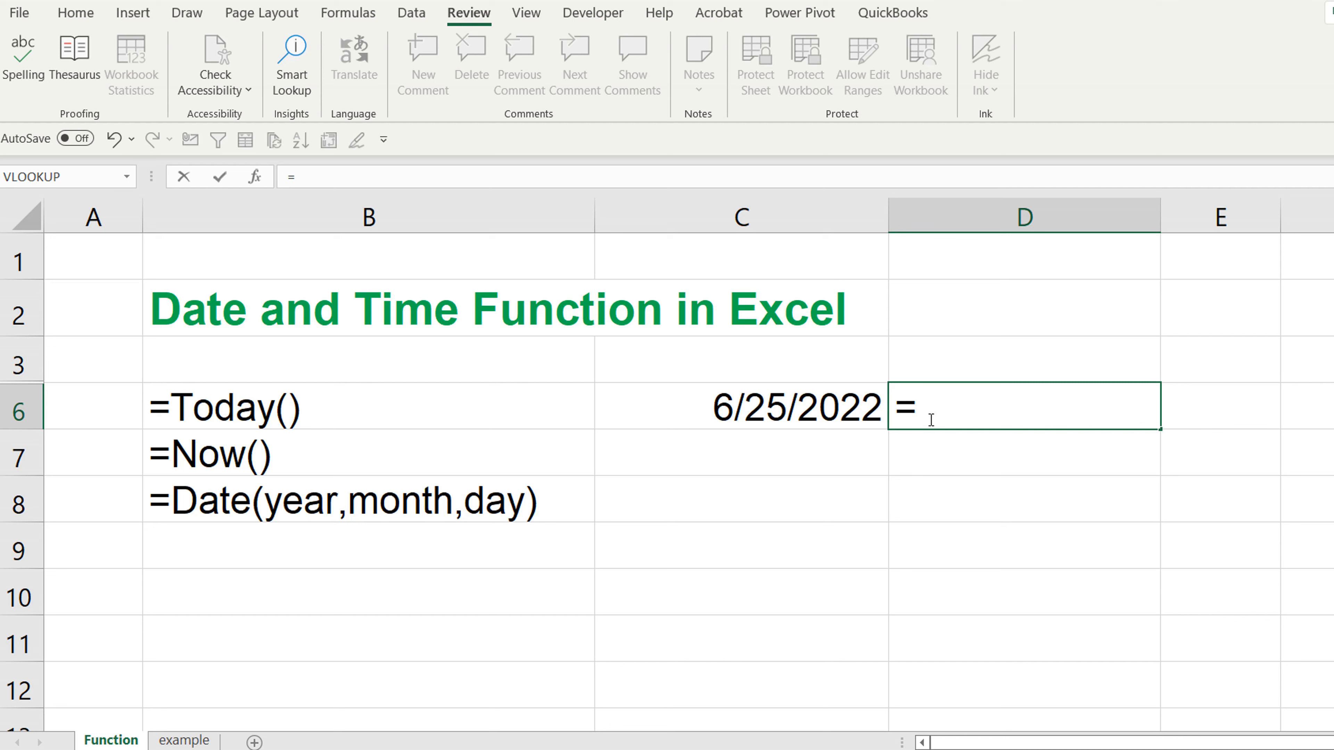
text(text)
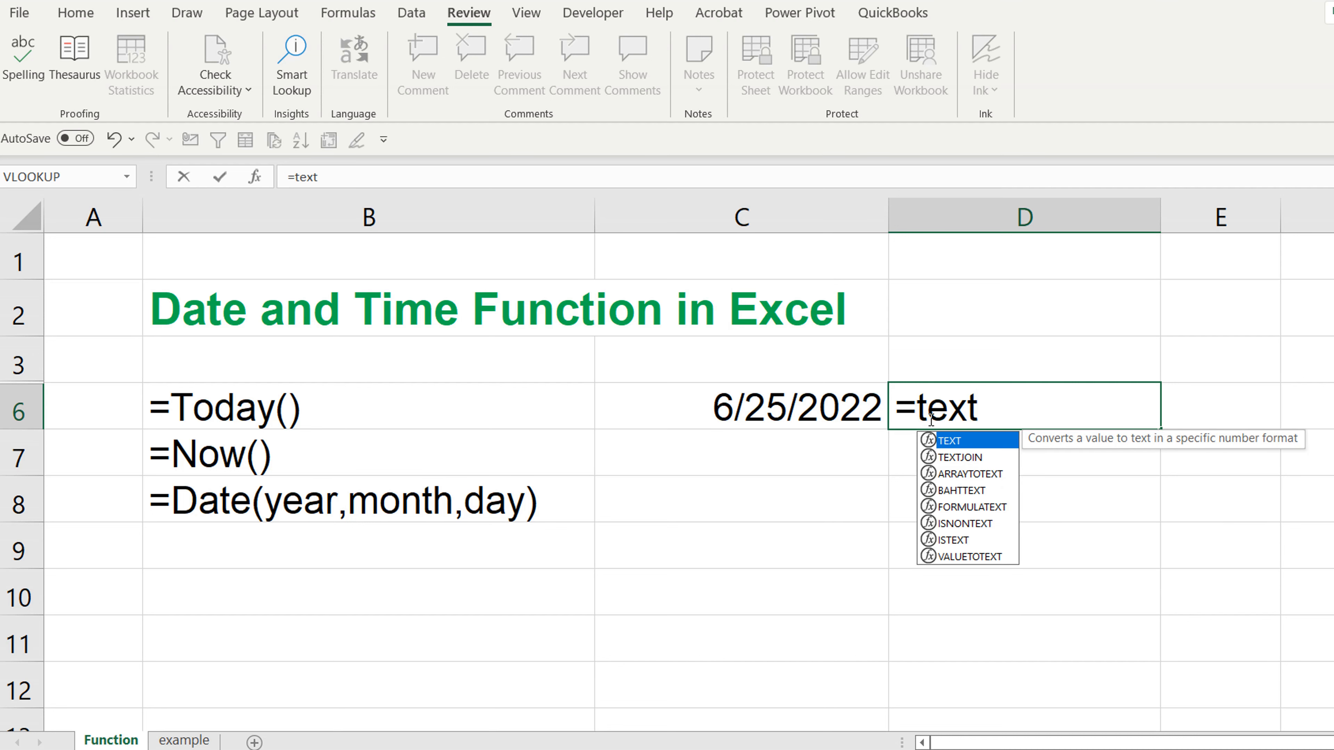
text(()
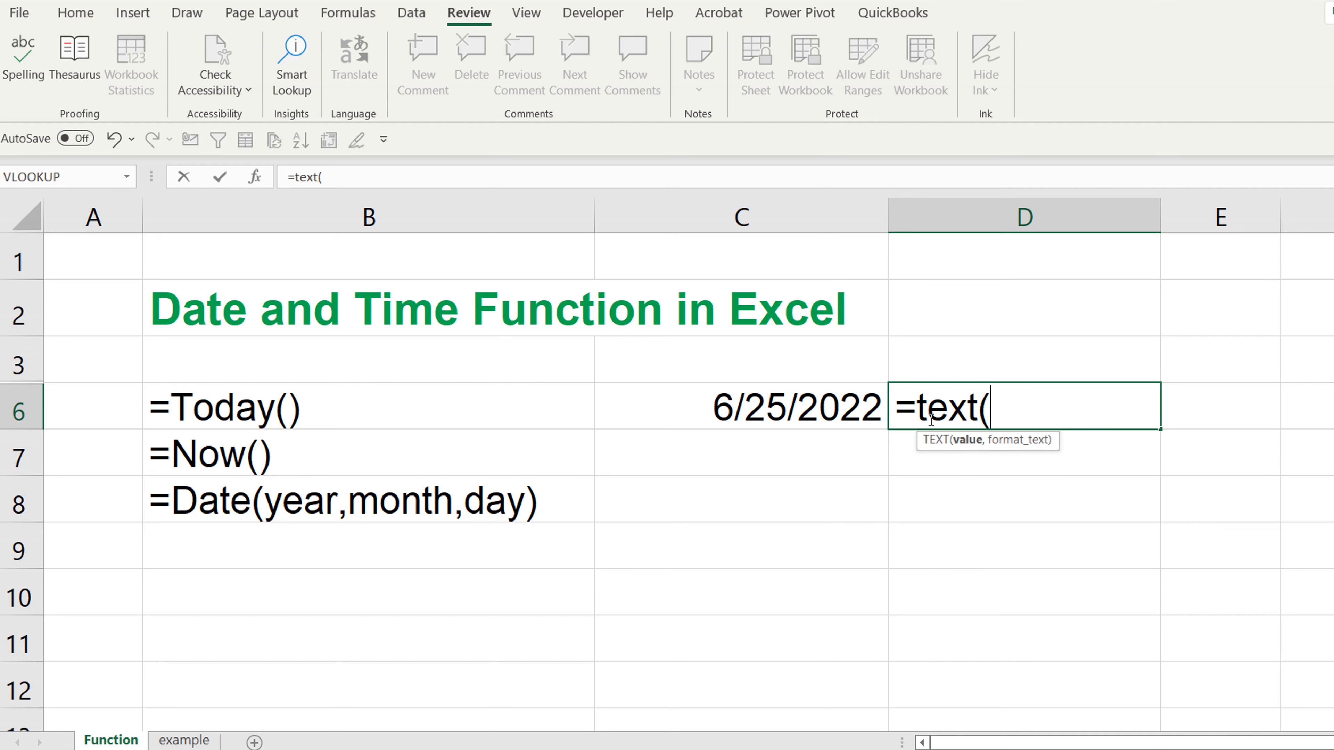
click(855, 414)
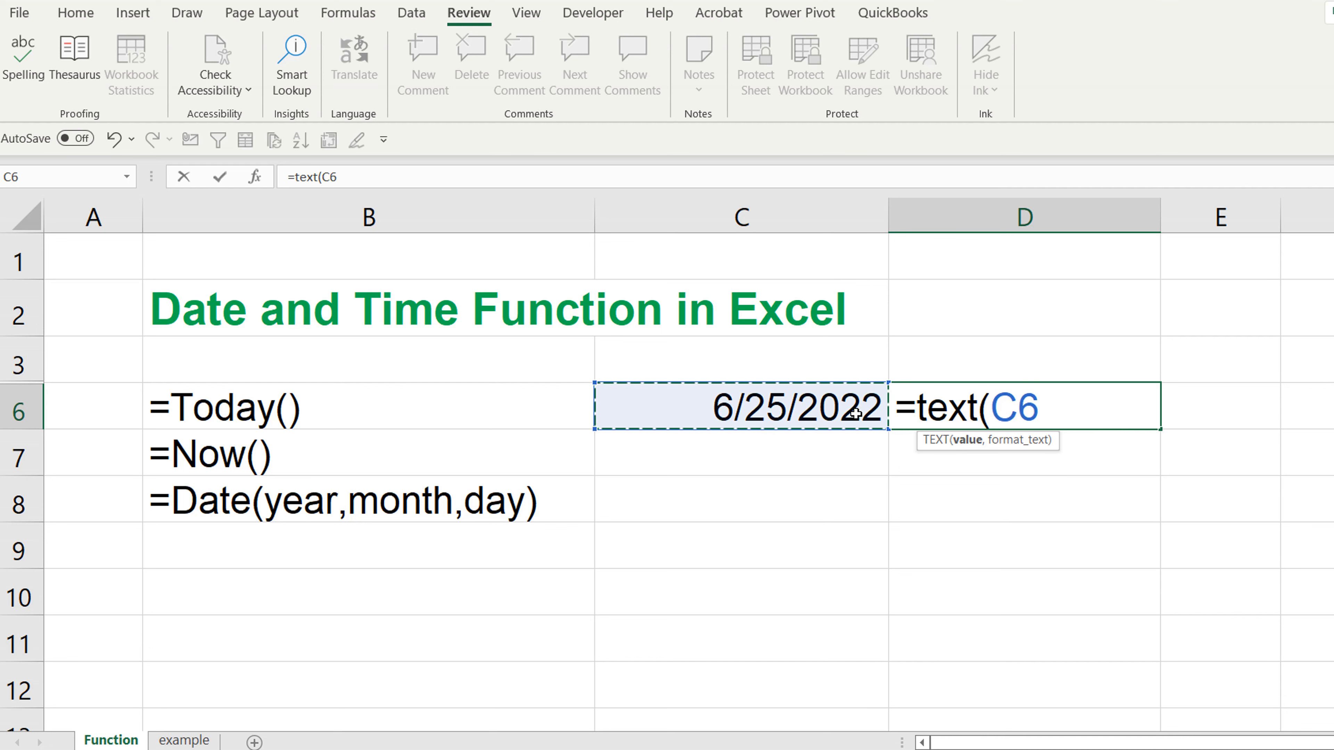
text(,)
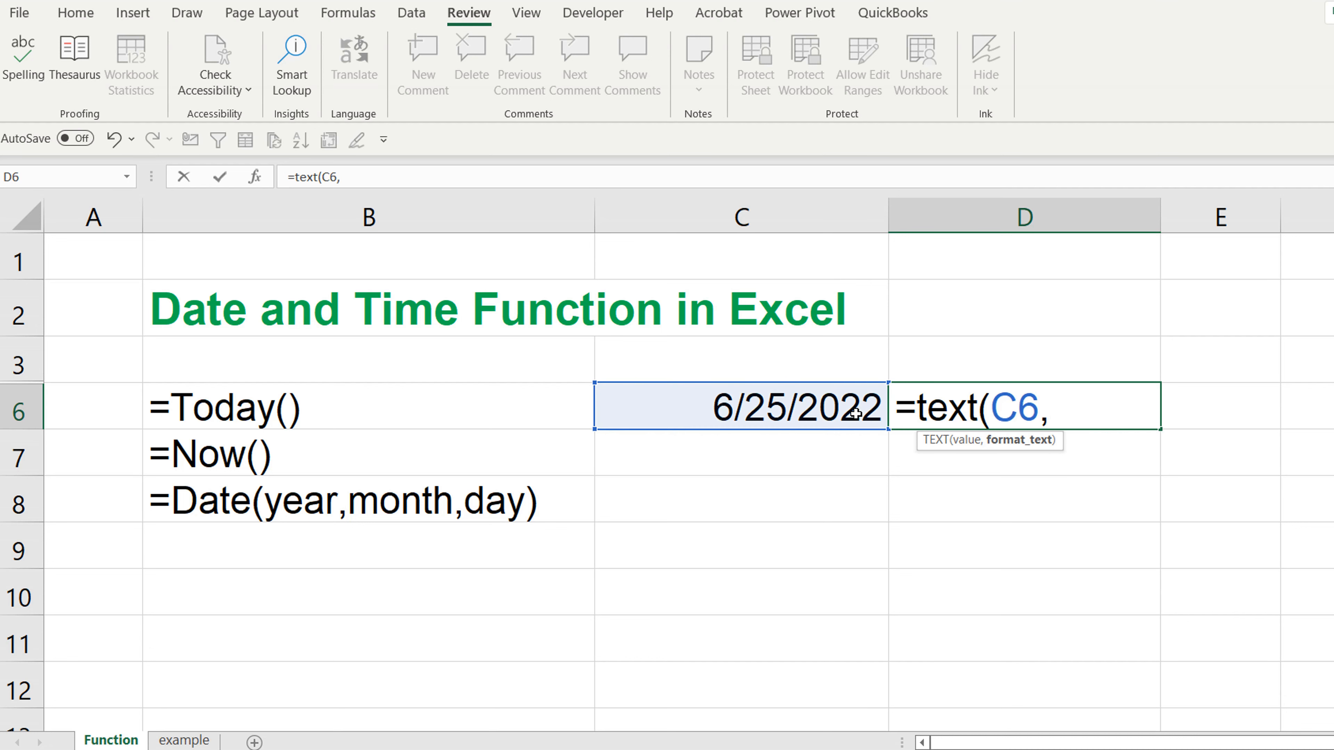
text("dd)
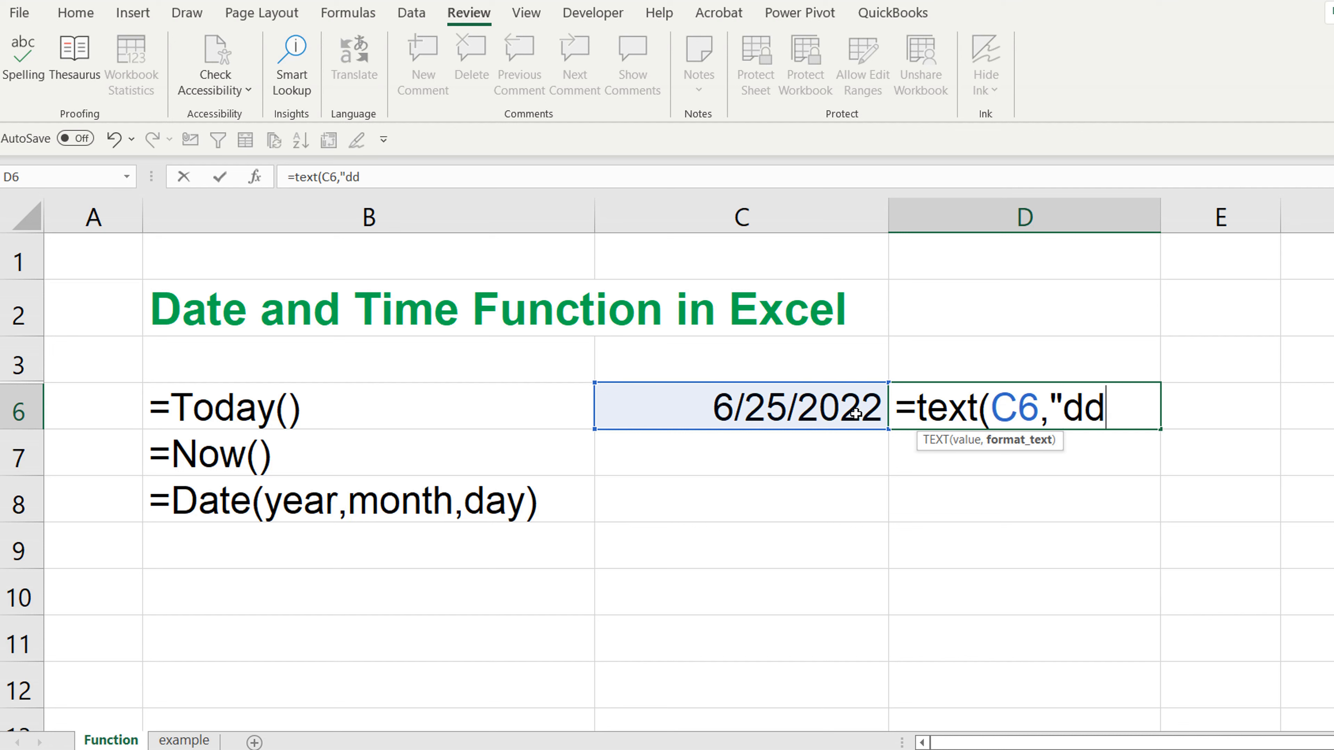
text(-mm)
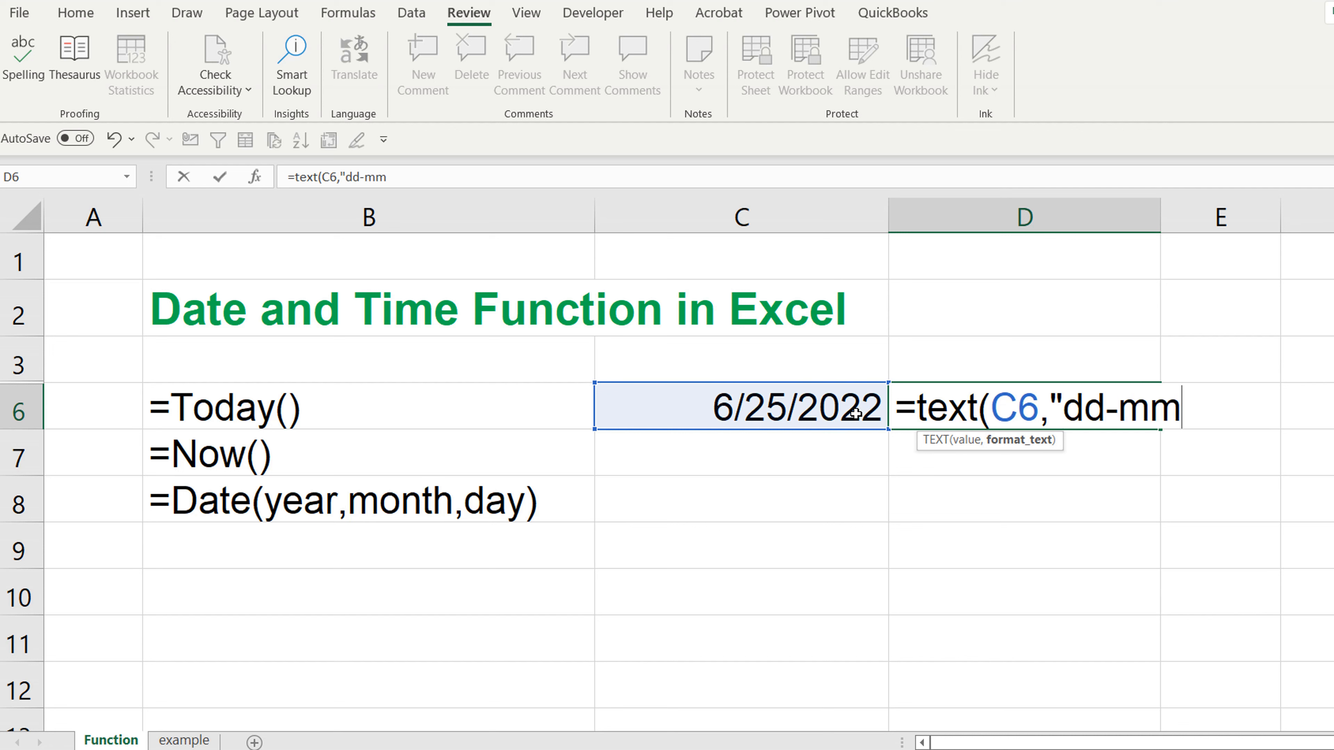
text(-yy"))
key(Return)
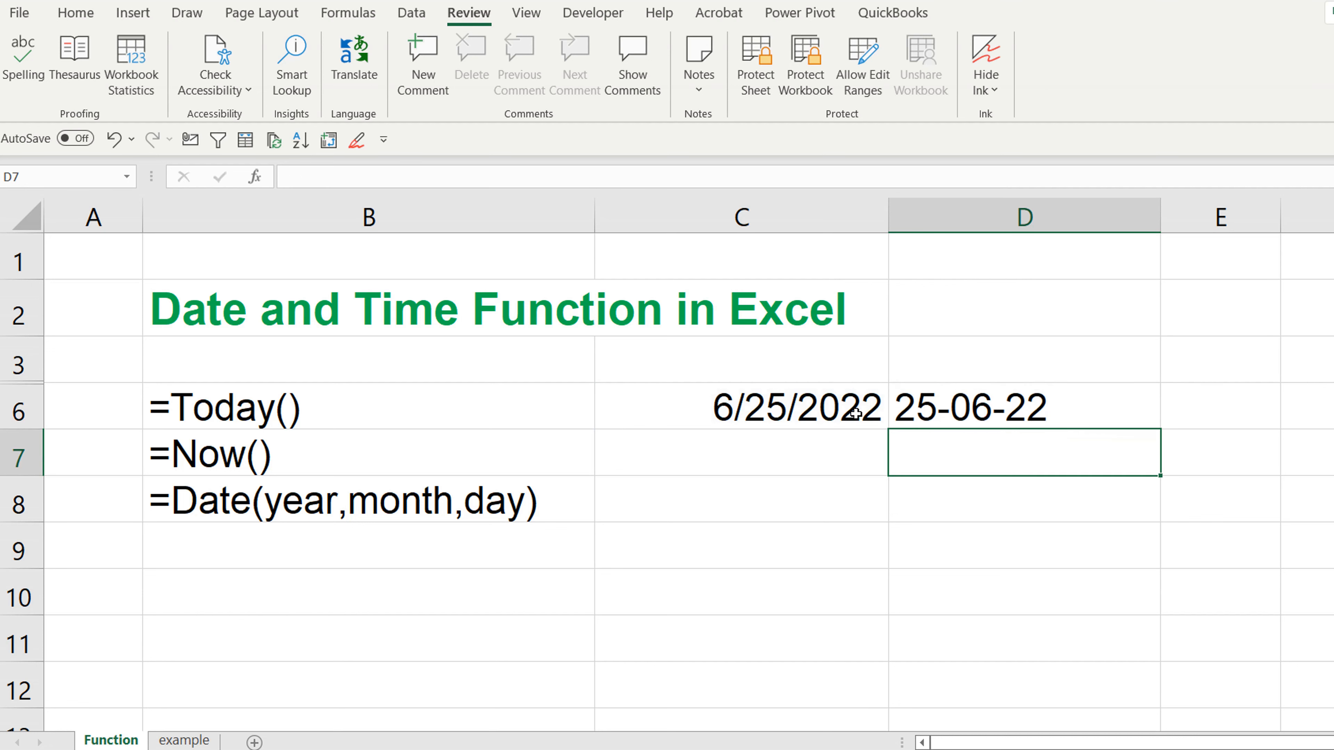
Auto-fit the widths of columns C and D to their contents
click(968, 408)
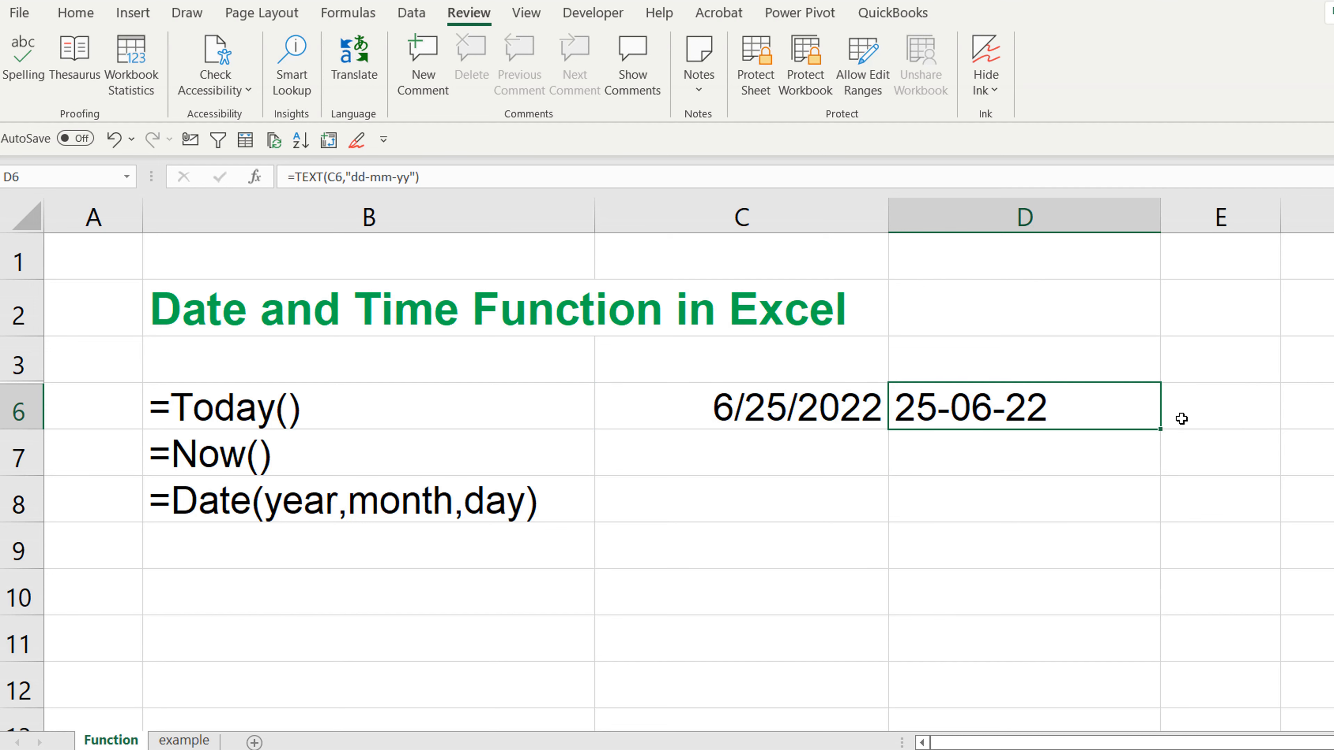
drag(798, 217, 998, 216)
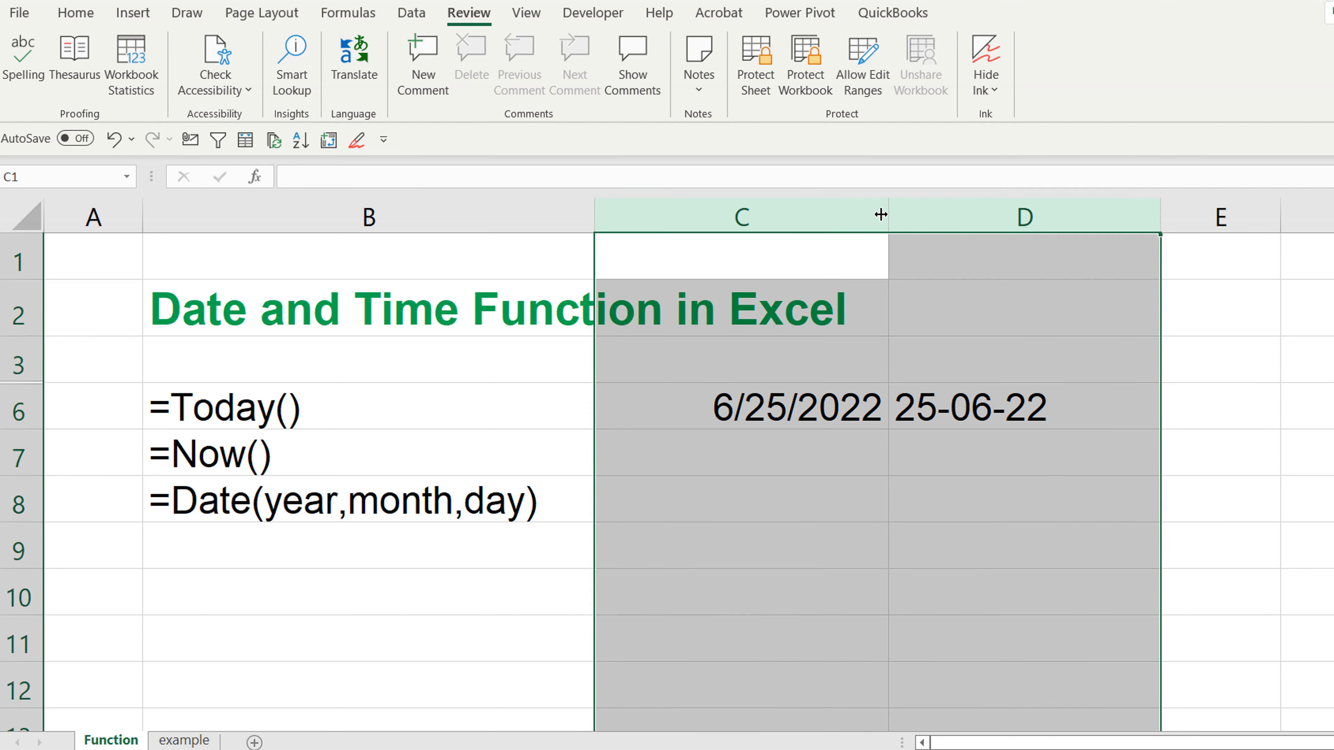
double_click(887, 214)
In cell E6, enter a TEXT formula that shows the date from C6 in the format "dd/mmm-yy"
click(1014, 399)
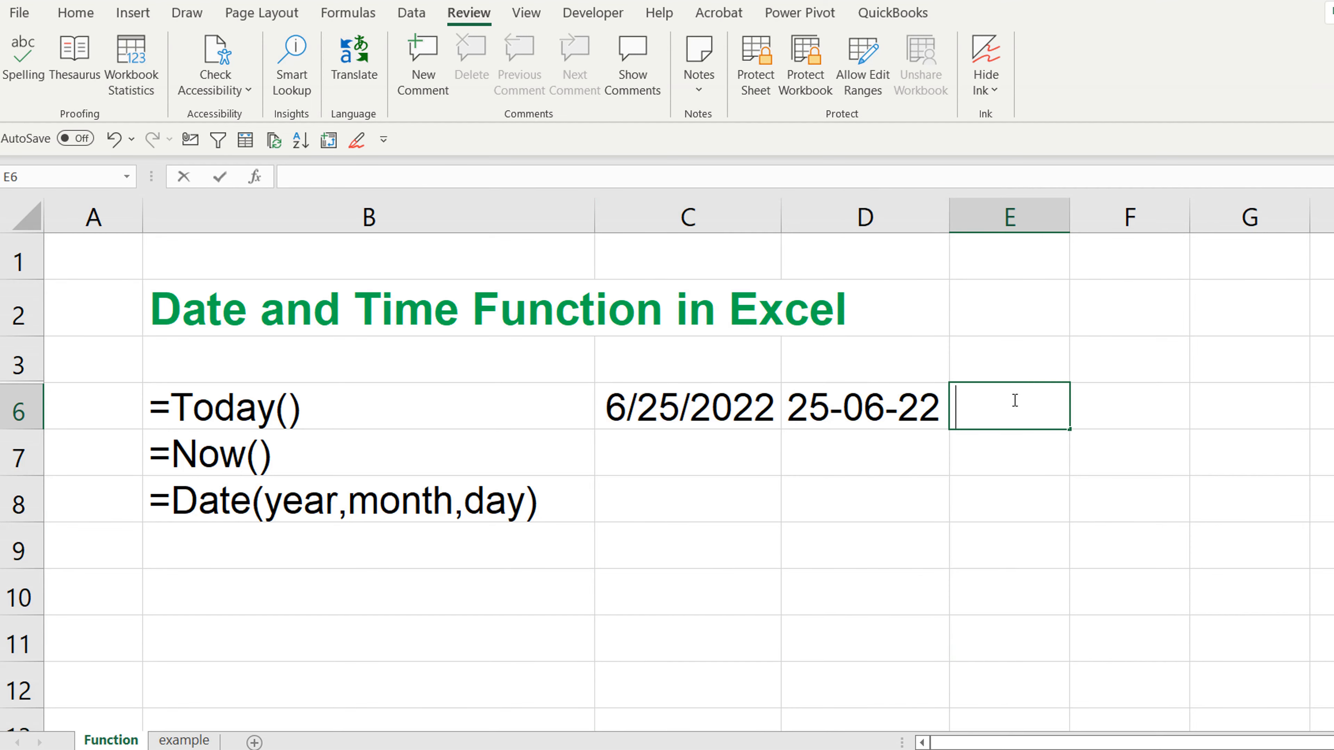
text(=text()
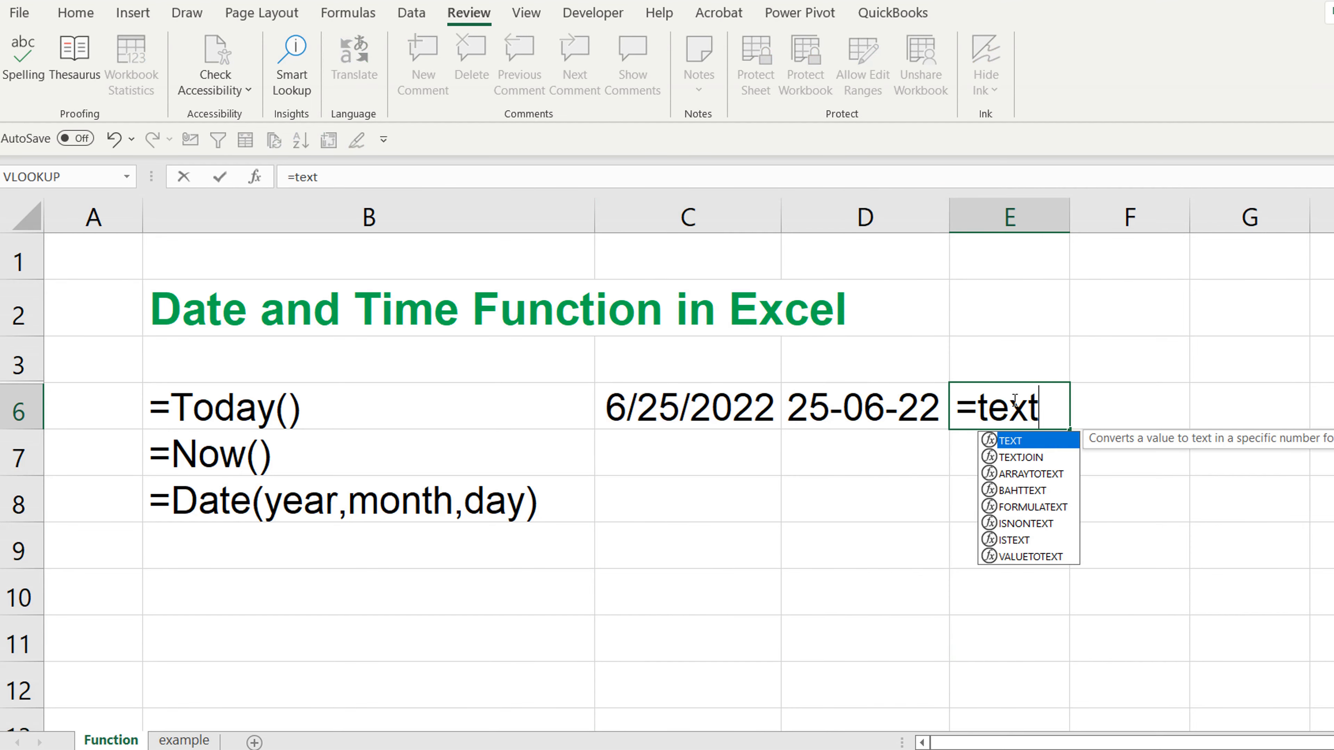
click(763, 405)
text(,"d)
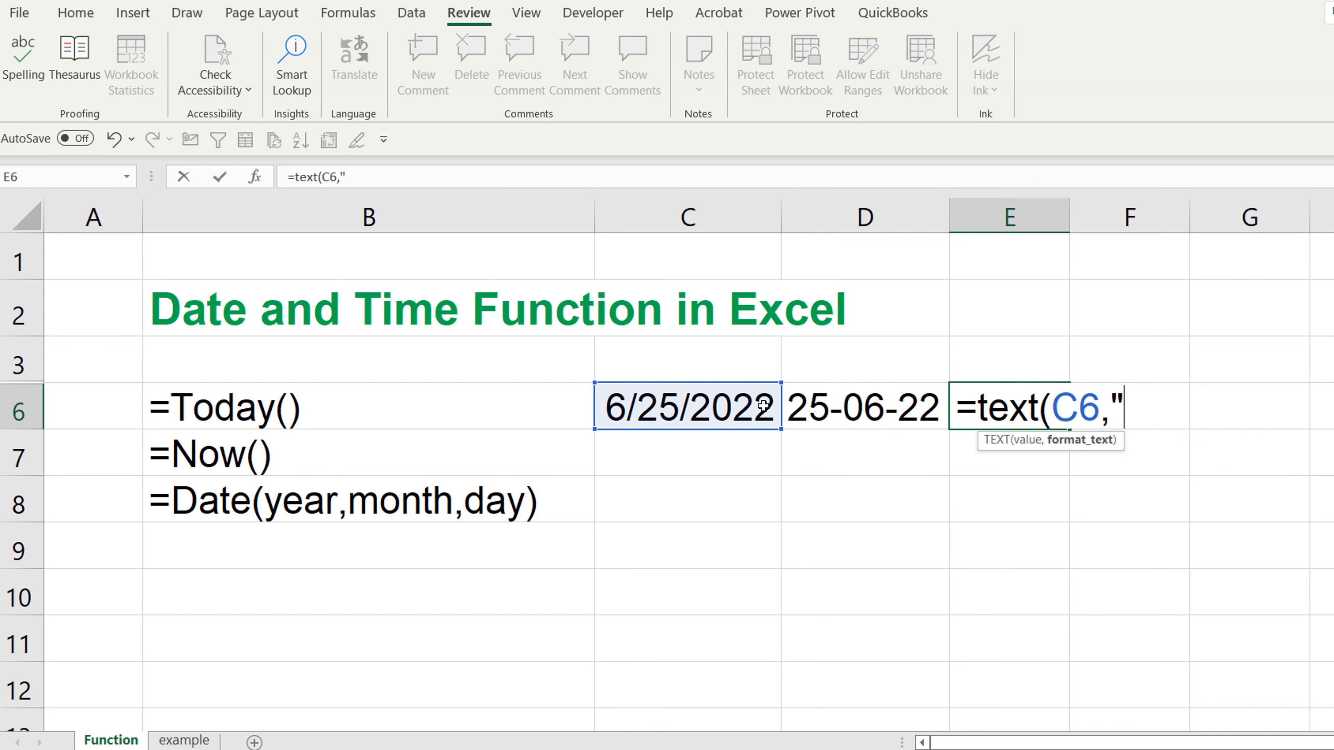
text(d-)
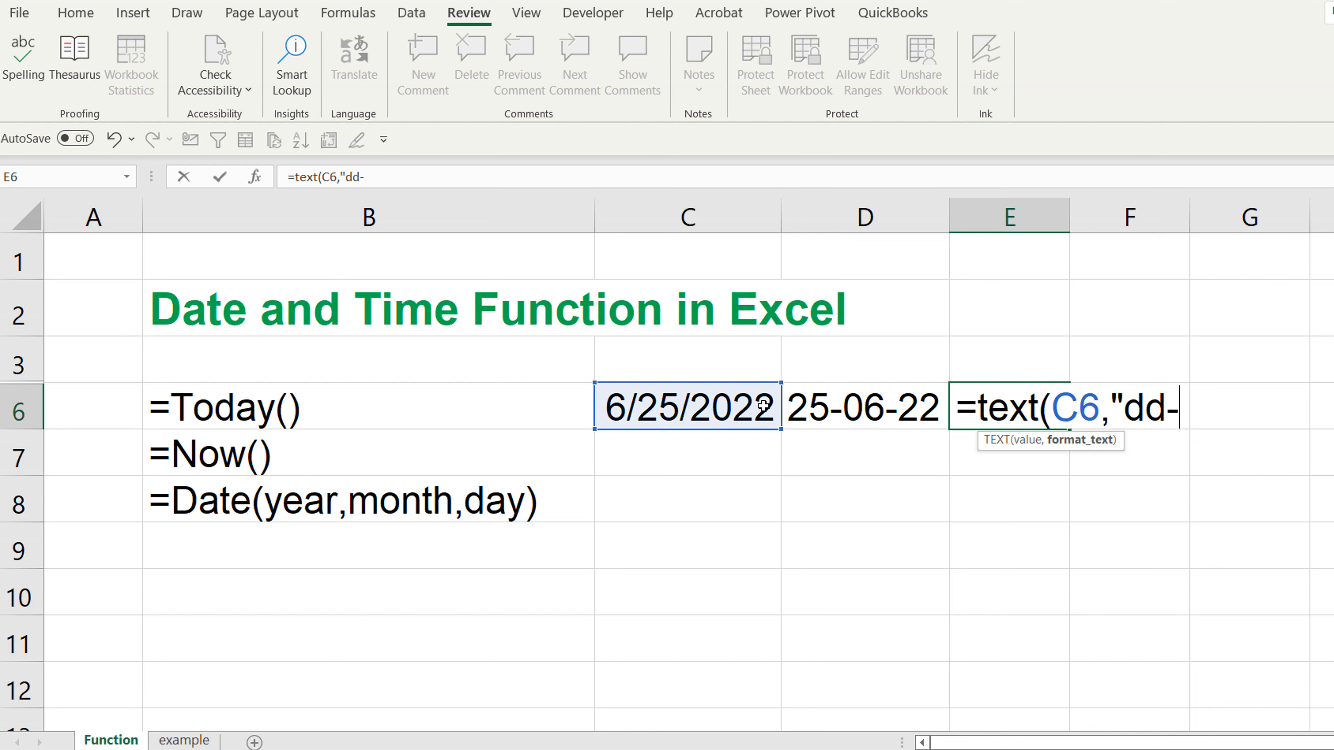
key(BackSpace)
text(/mmm)
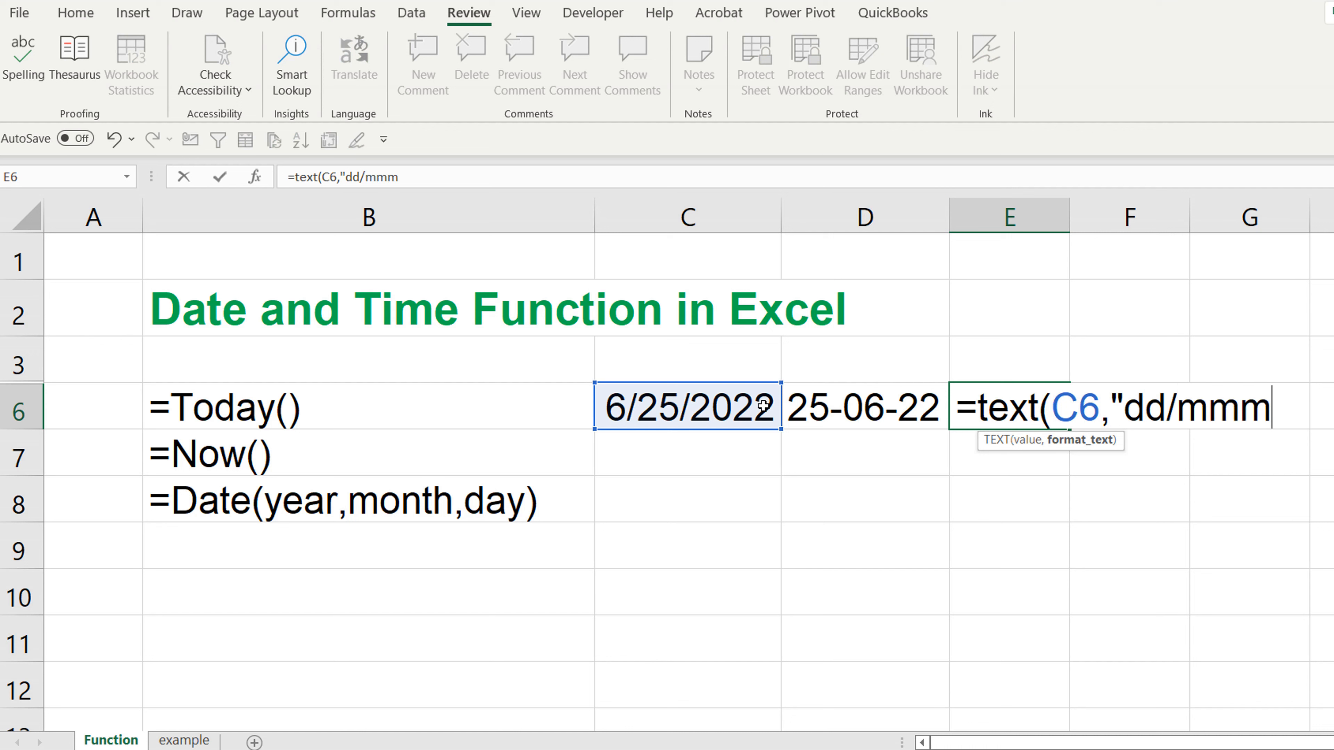
text(-yy"))
key(Return)
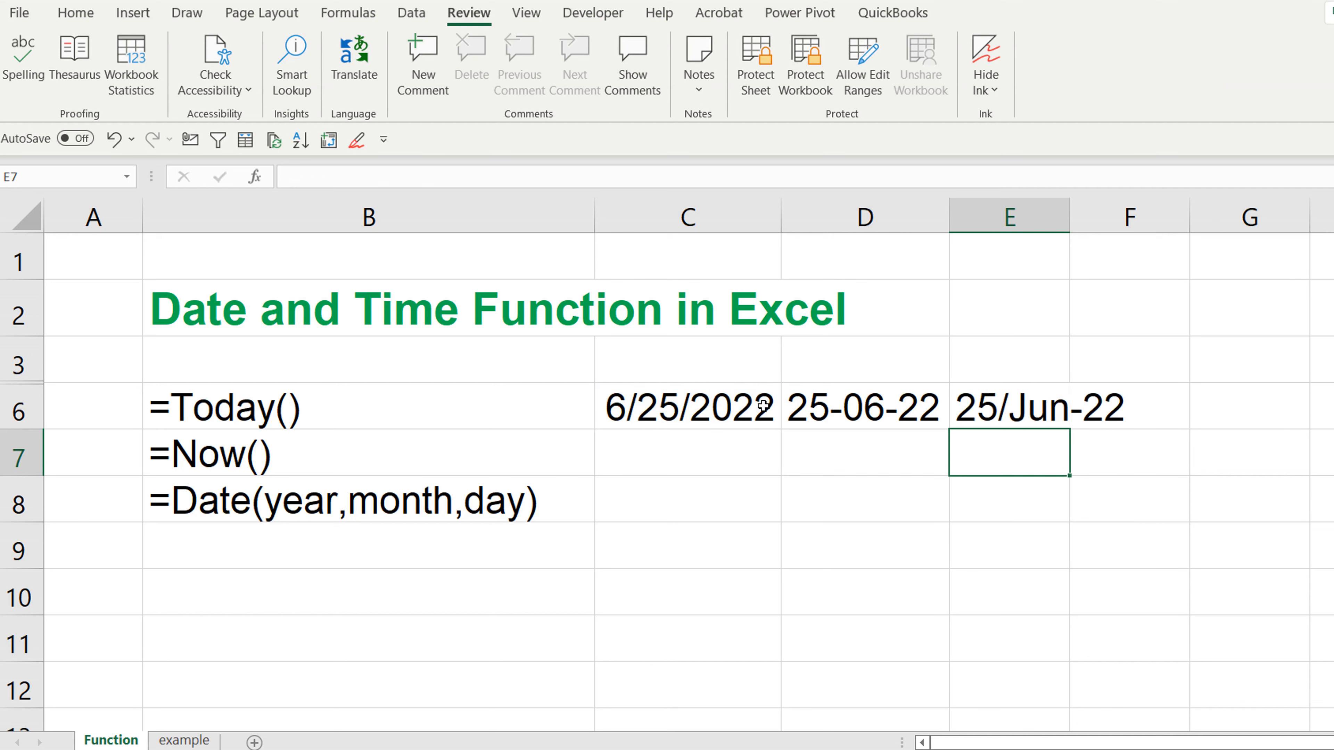
Replace the hyphen in E6's format text with a slash so the format is "dd/mmm/yy"
click(998, 418)
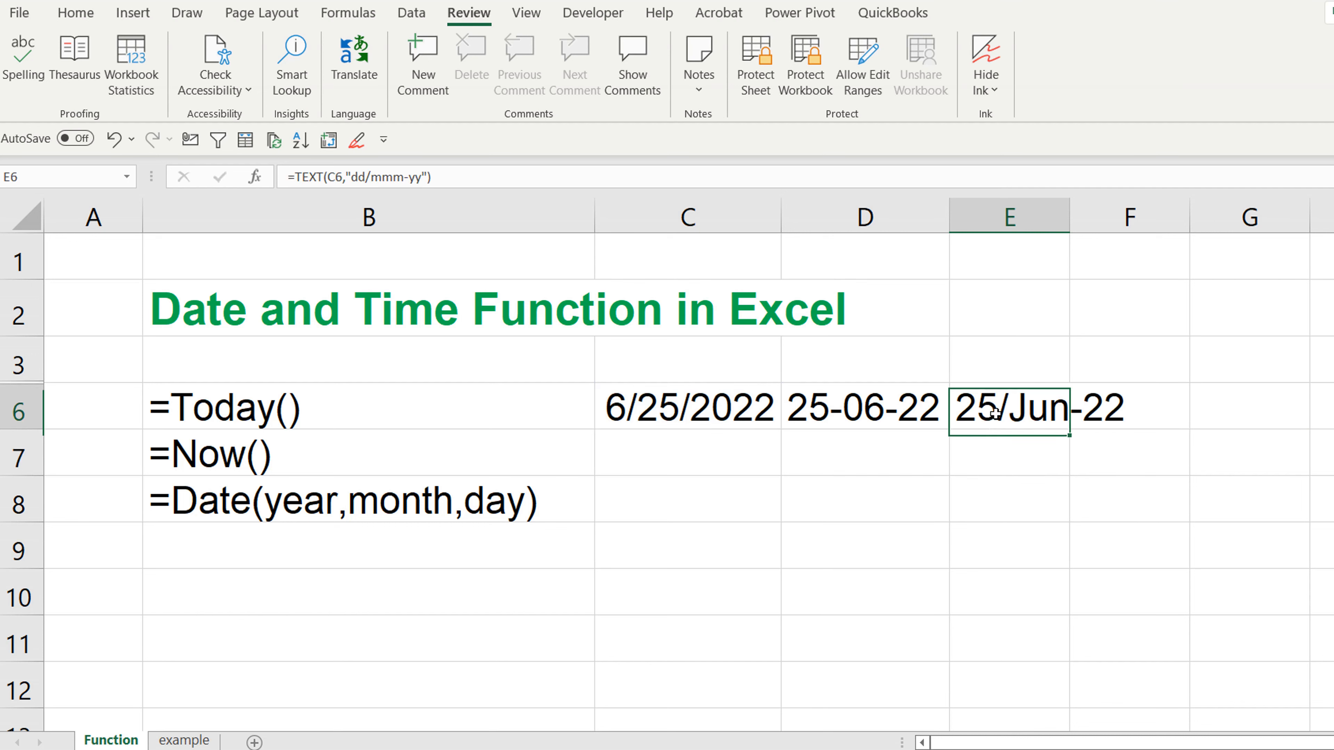
click(413, 178)
key(BackSpace)
text(/)
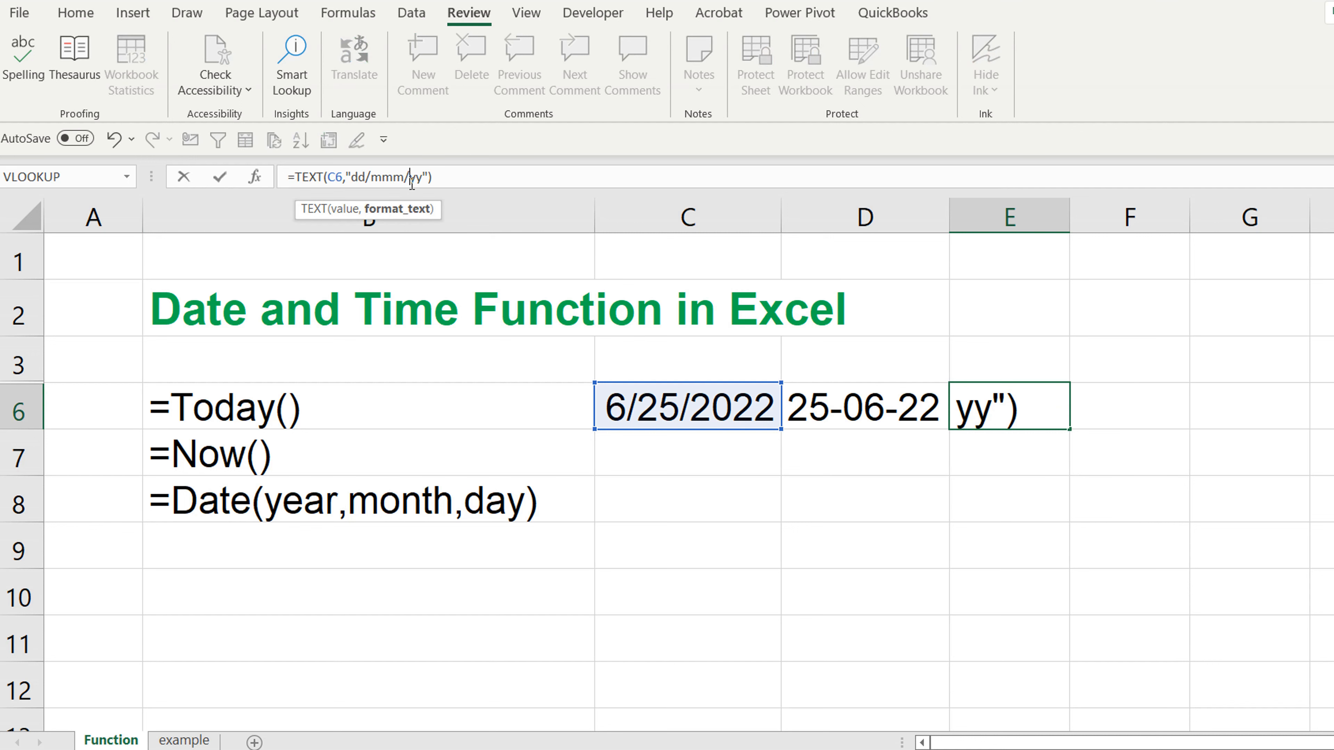
key(Return)
click(1008, 400)
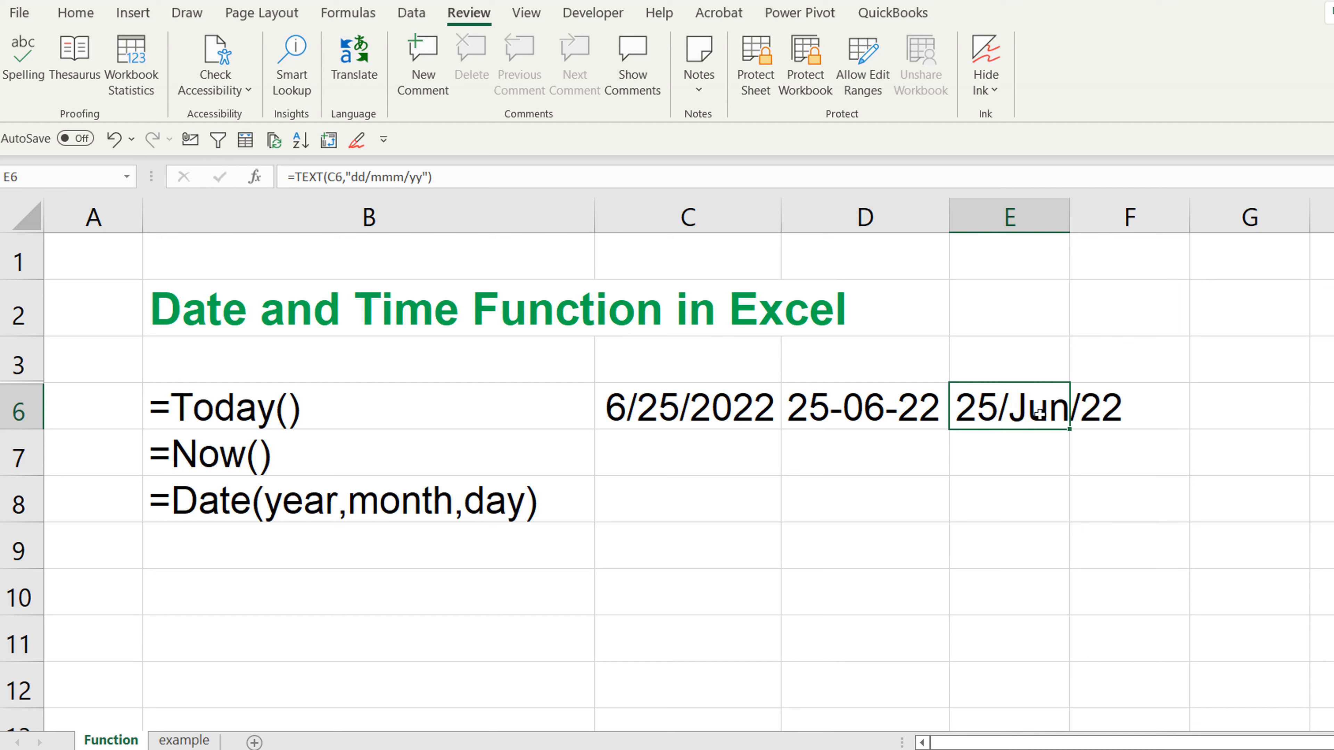
Auto-fit column E and enter a TEXT formula in F6 that shows the date from C6 in the format "dd-mmm-yyyy"
click(1153, 408)
double_click(1069, 215)
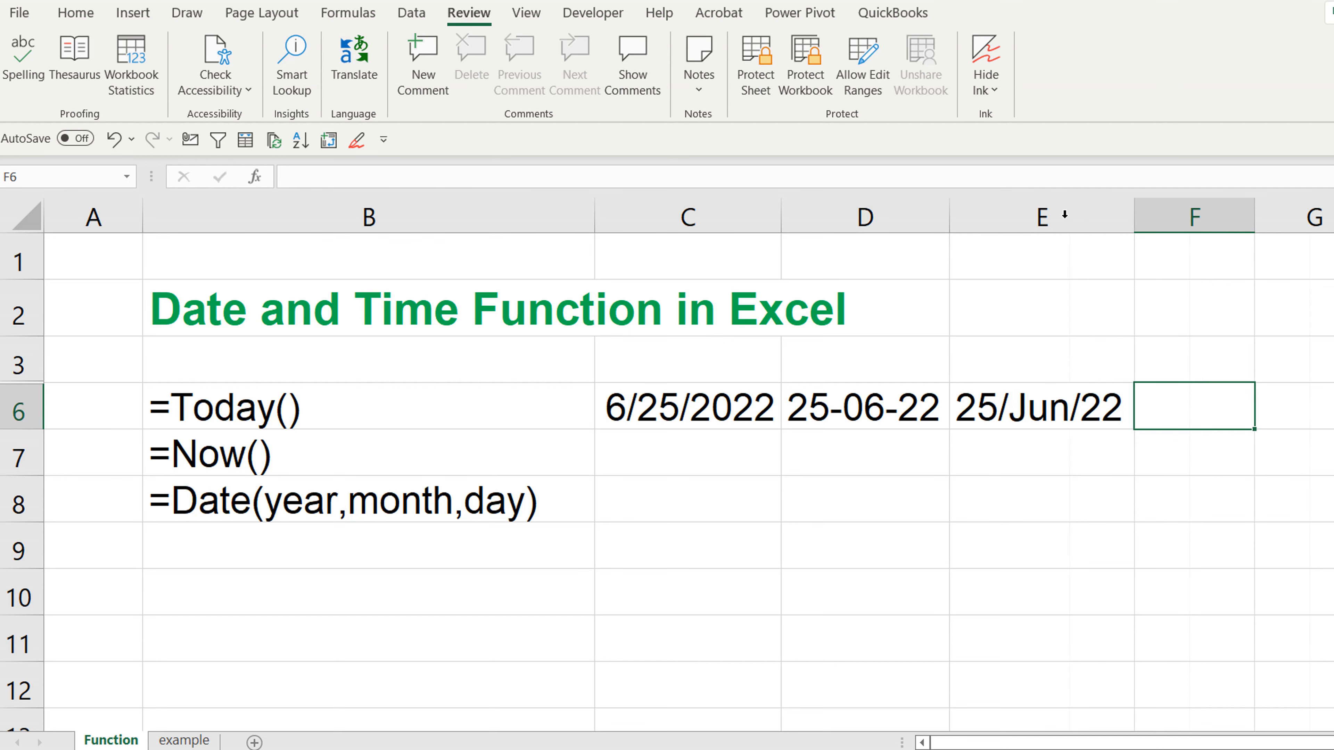
text(=)
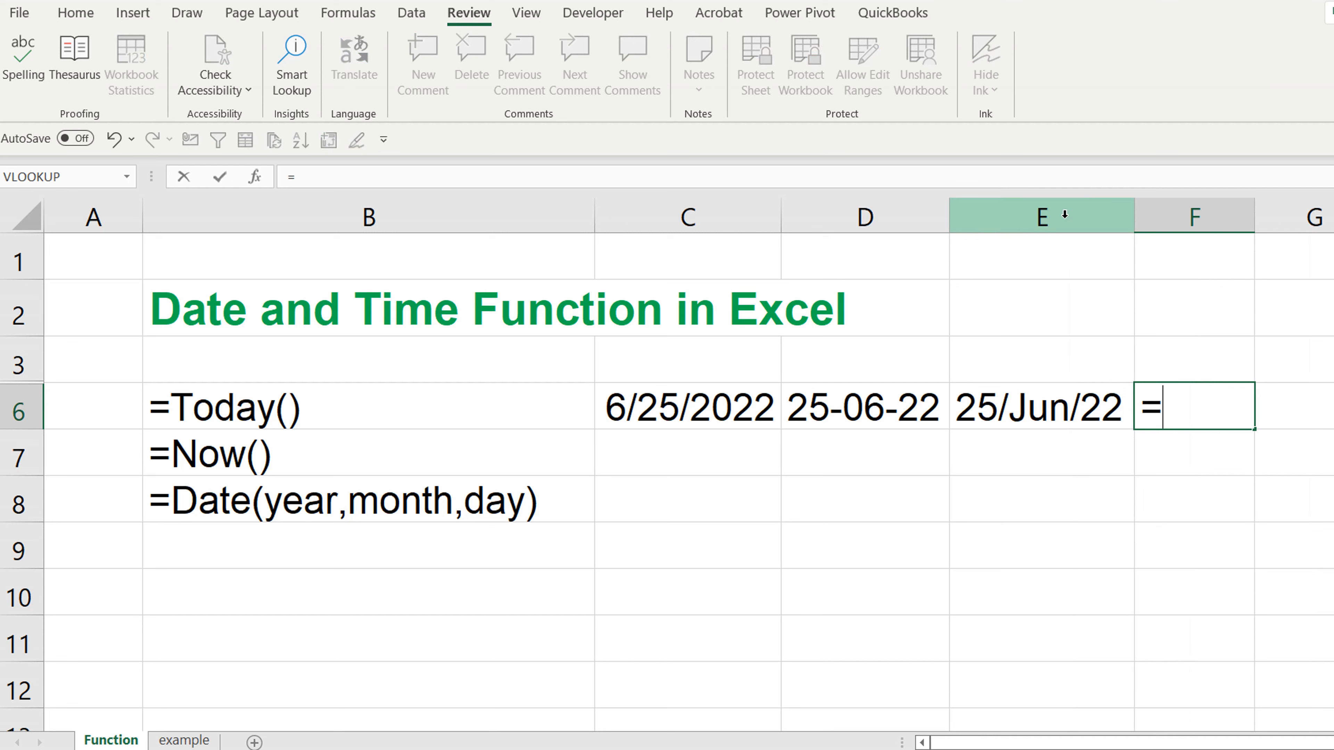
text(t)
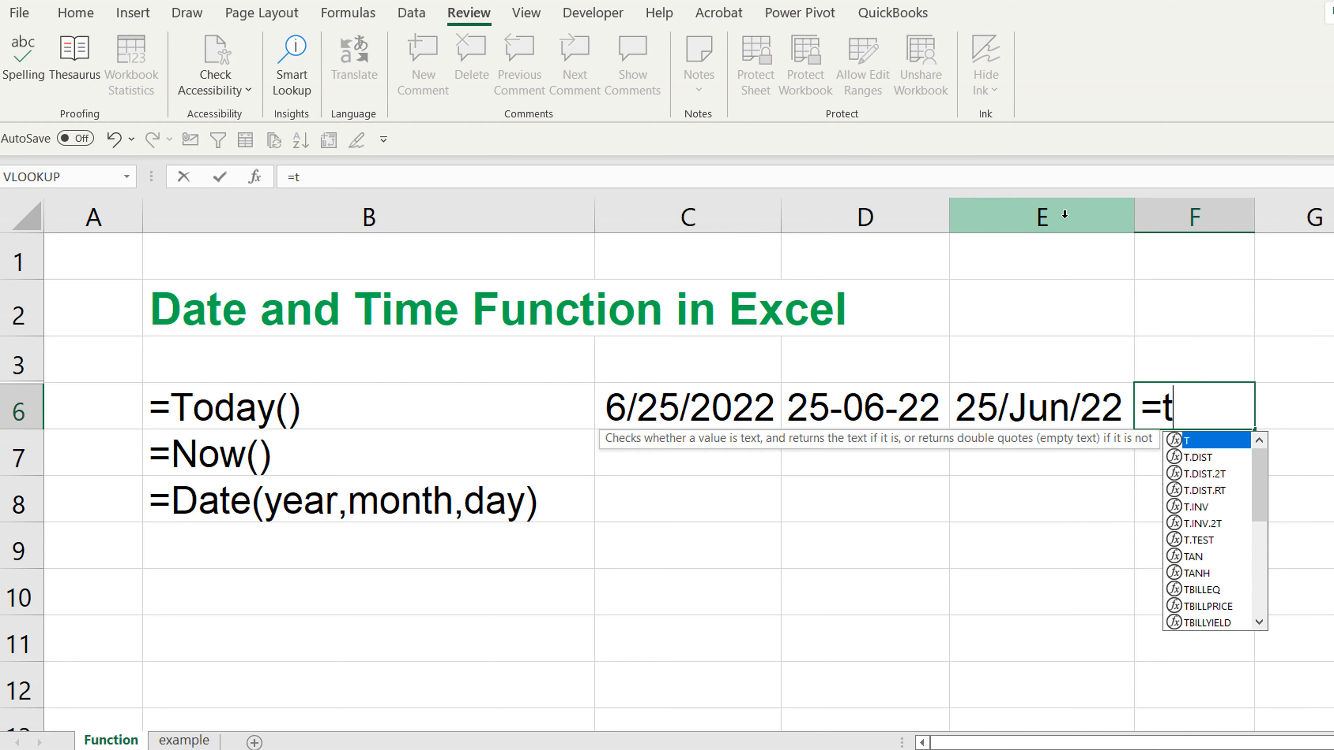
text(ext()
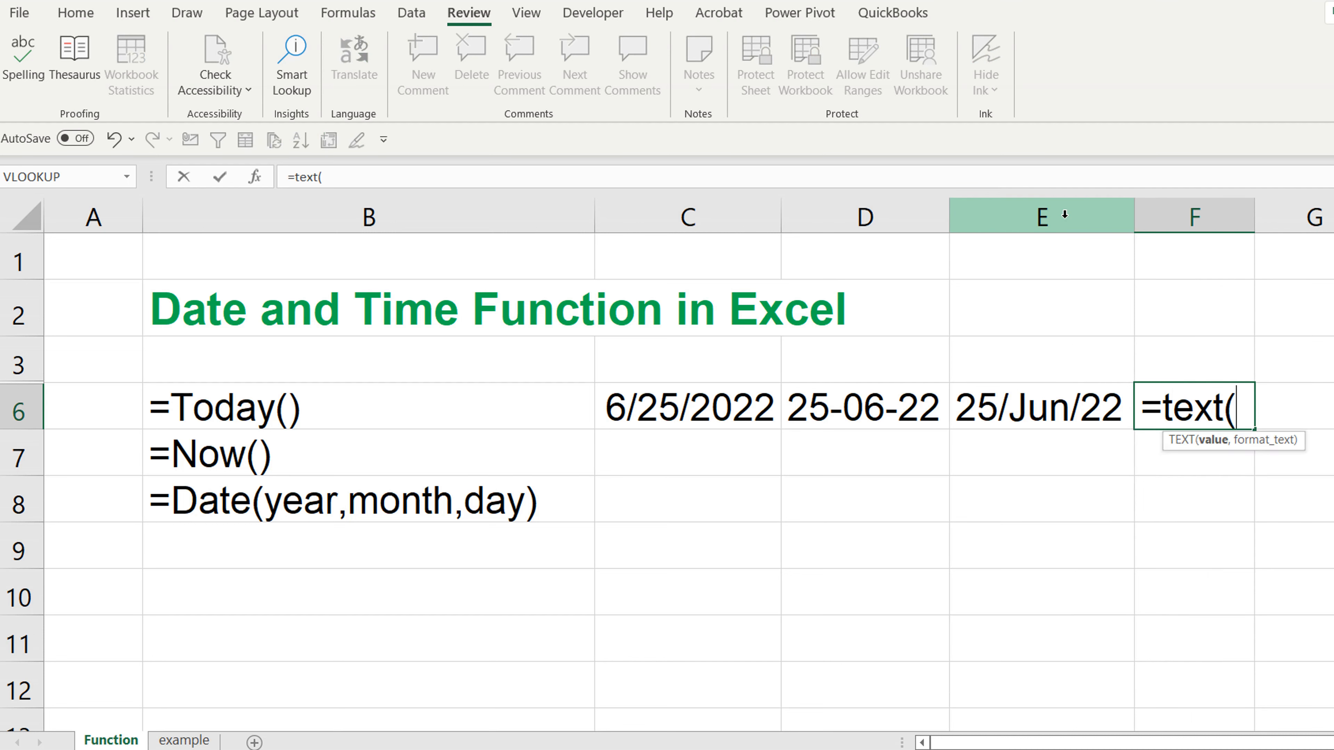
click(735, 408)
text(,)
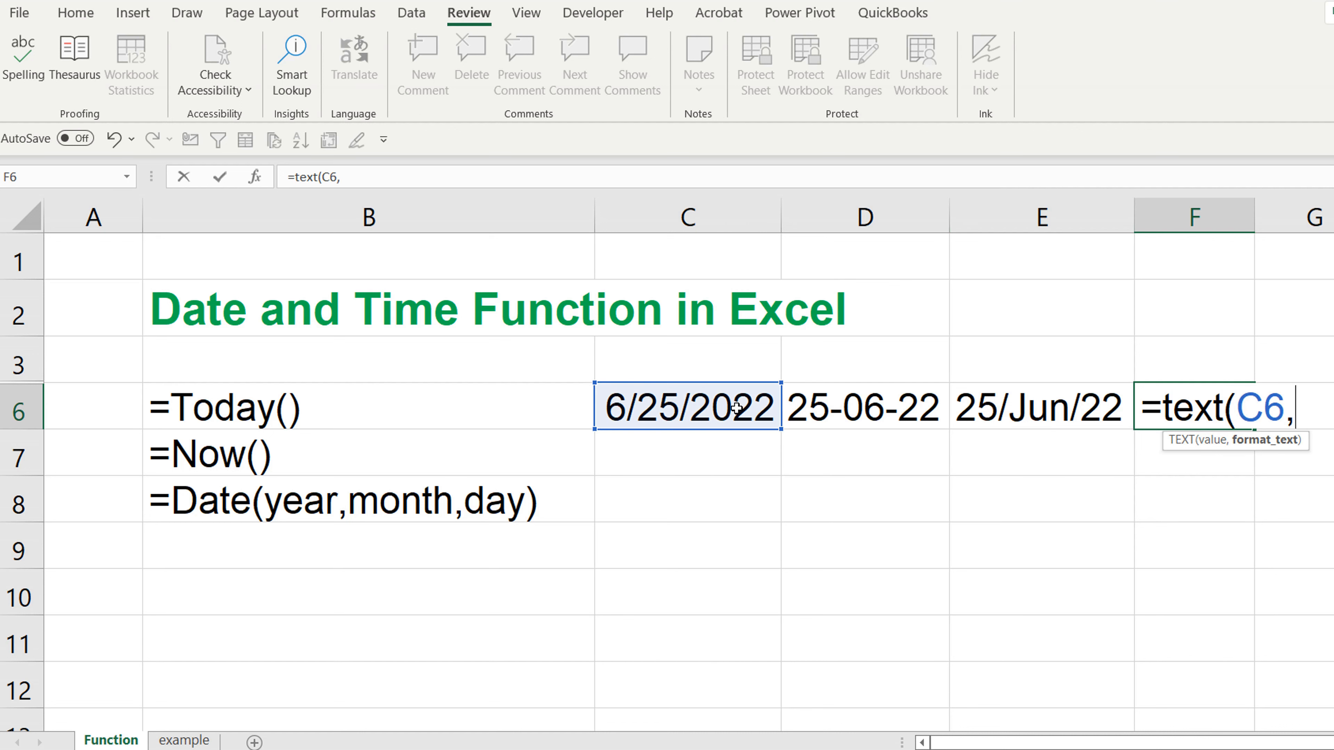
text("dd-mmm-uyyy)
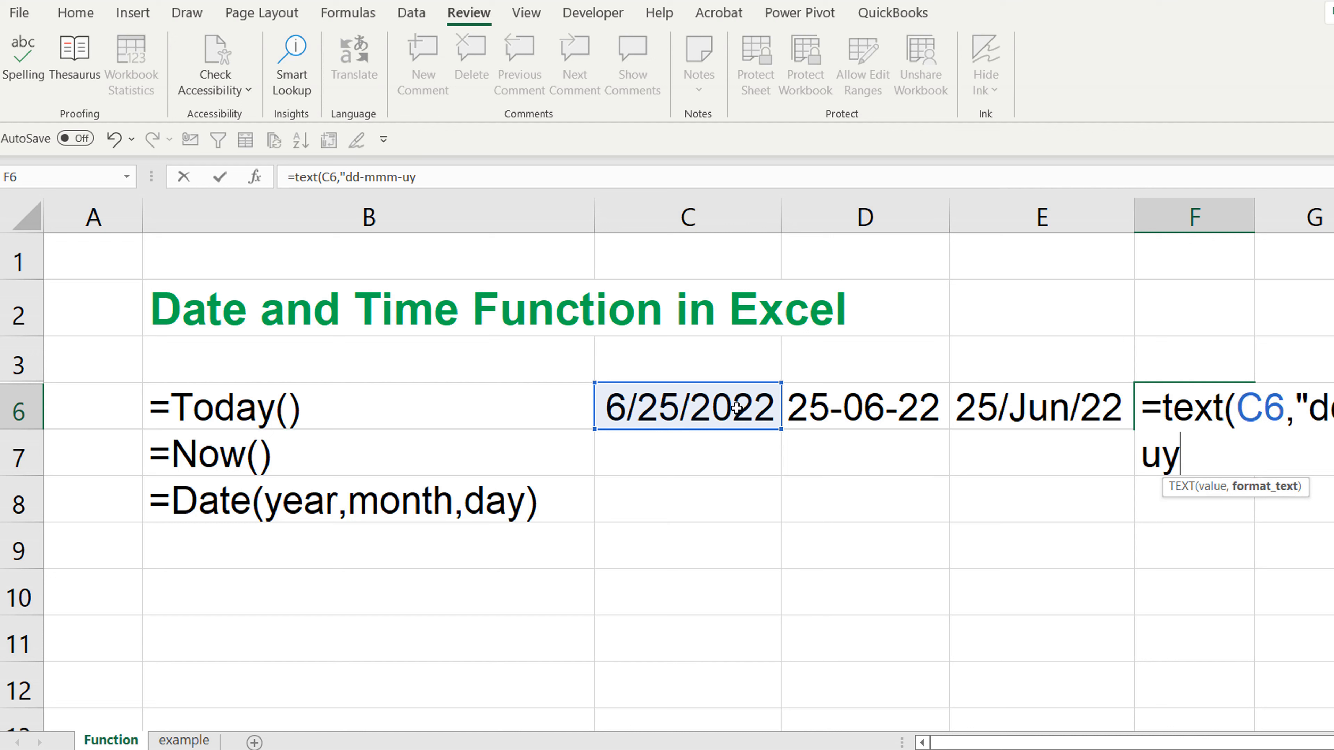
key(BackSpace)
key(BackSpace)
key(BackSpace)
key(BackSpace)
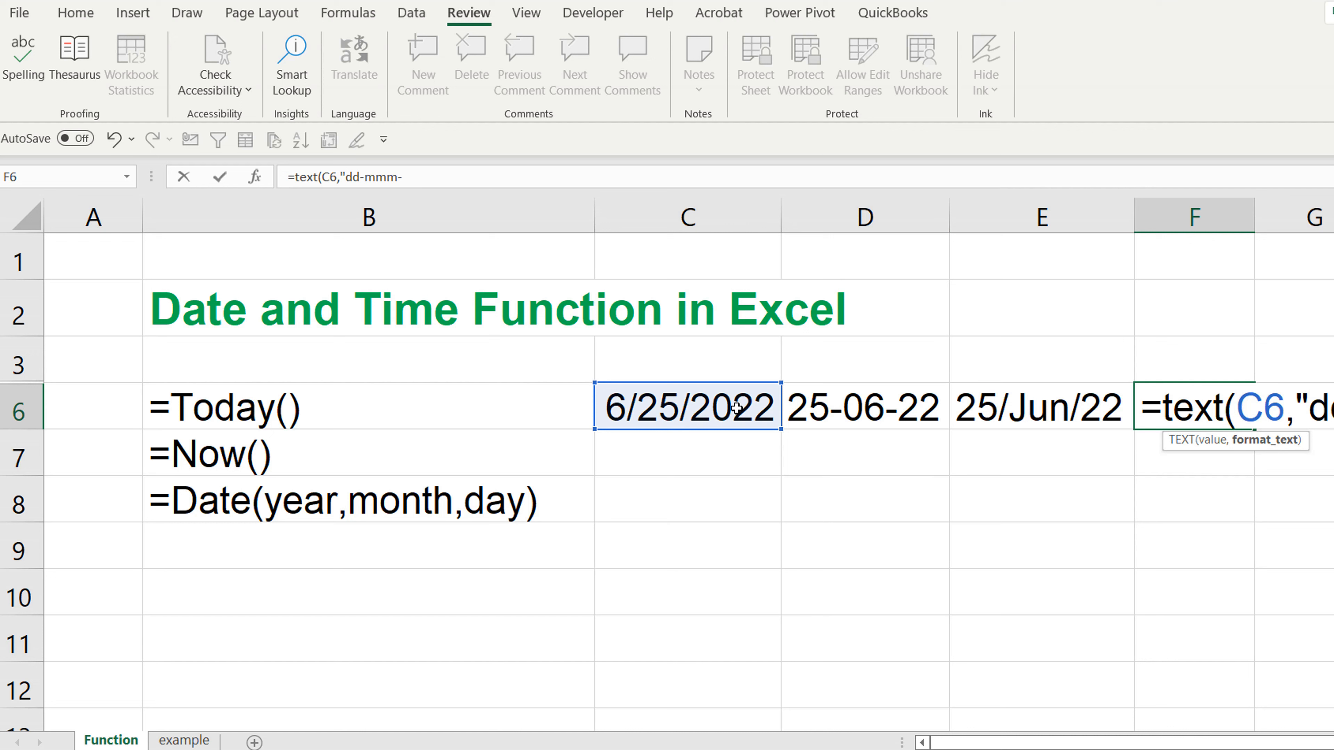
text(yyyy)
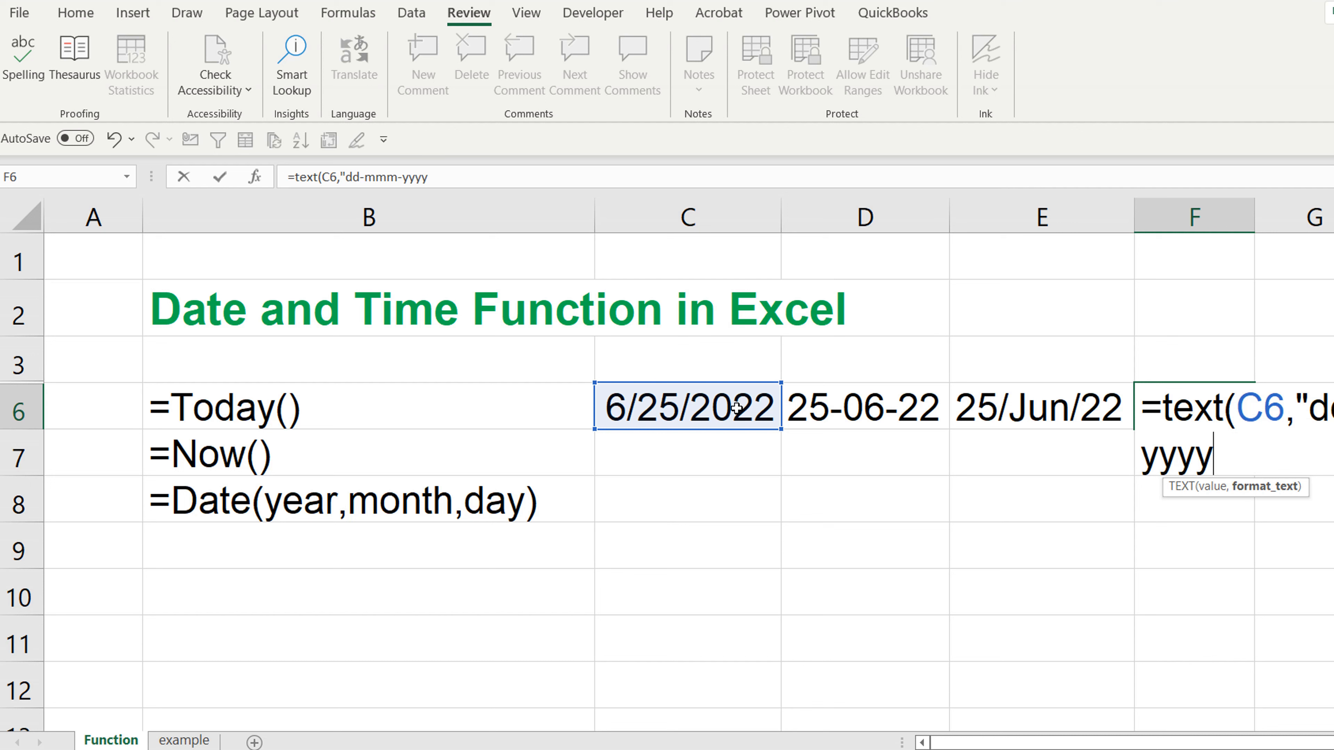
text("))
key(Return)
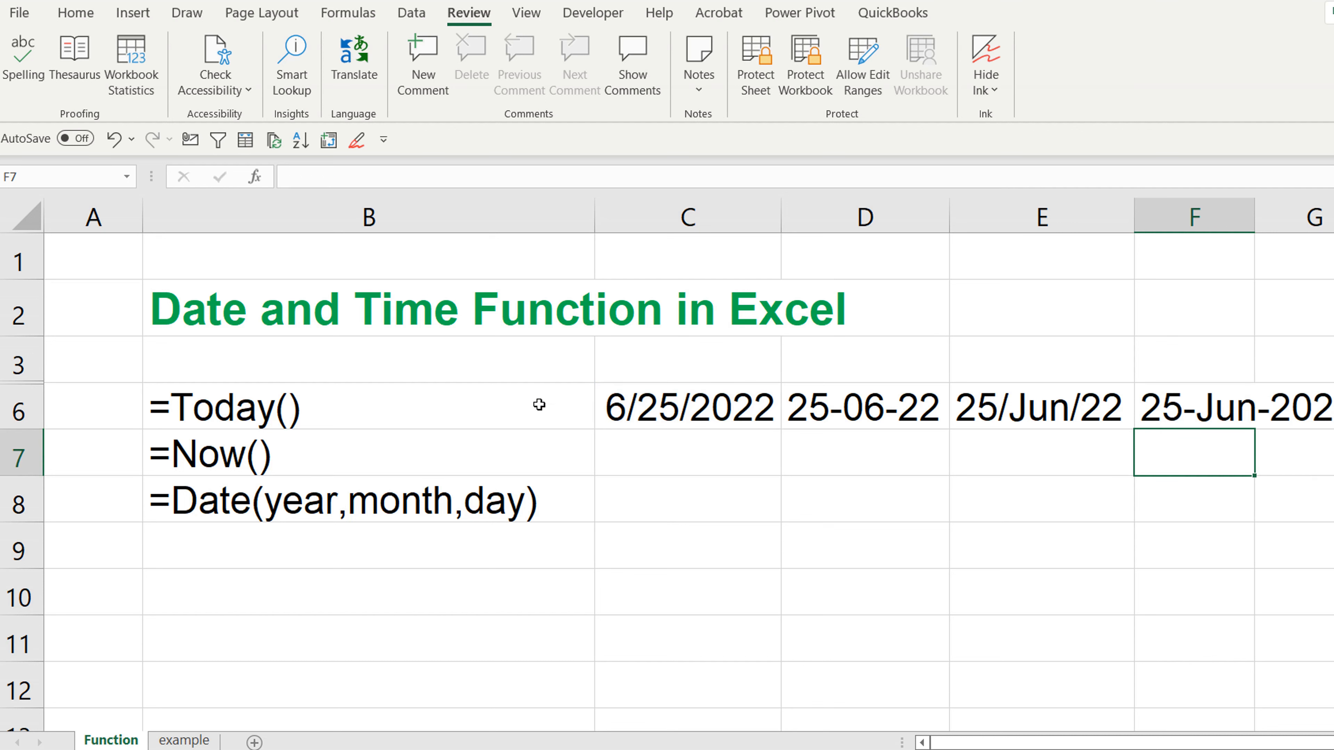
Narrow column B slightly and auto-fit column F to its contents
drag(595, 215, 558, 216)
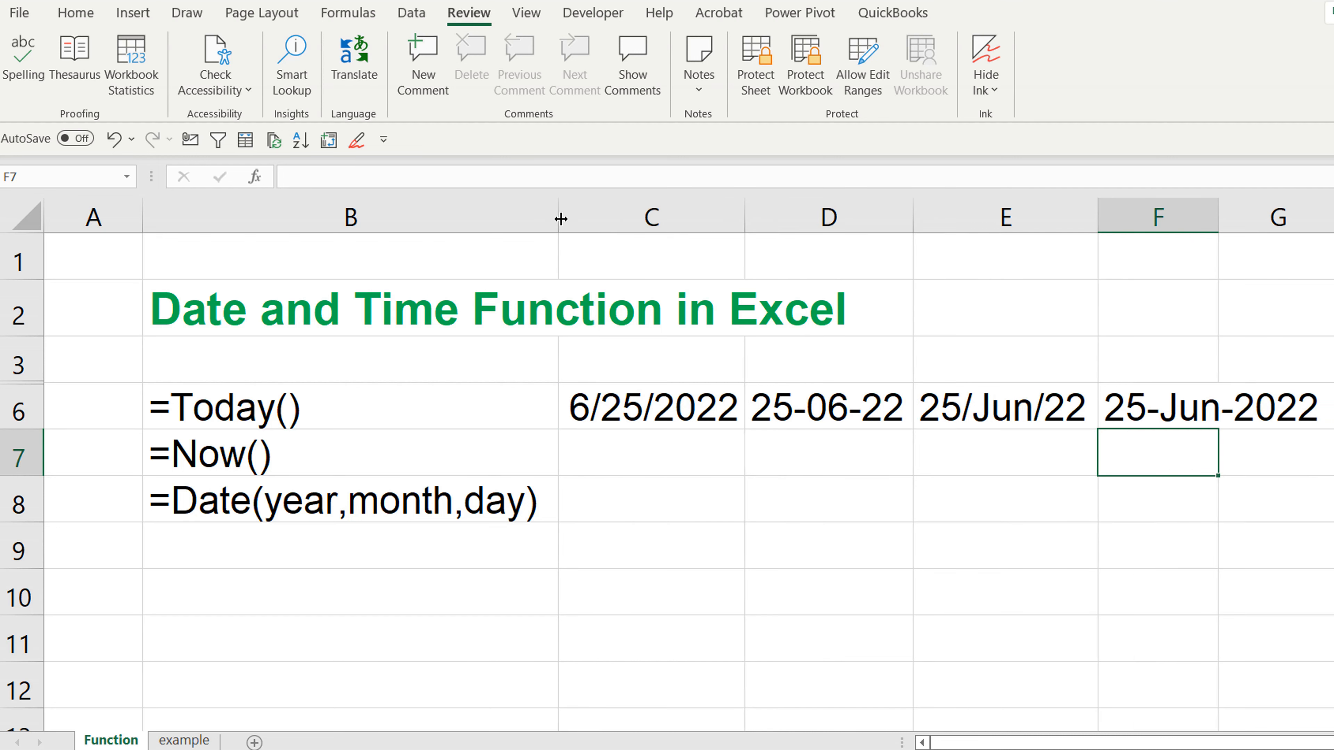
double_click(1211, 230)
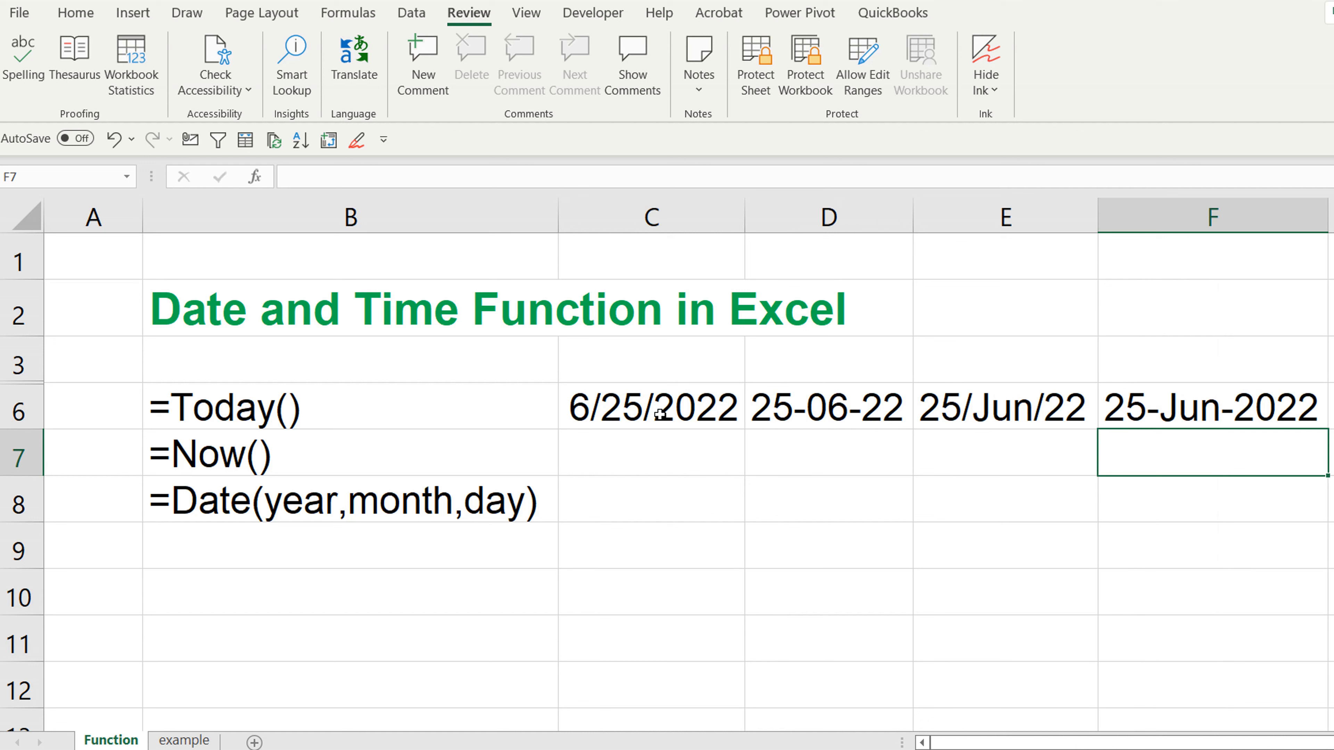
Enter =NOW() in cell C7 and narrow column A
click(680, 408)
drag(679, 408, 1127, 411)
click(700, 454)
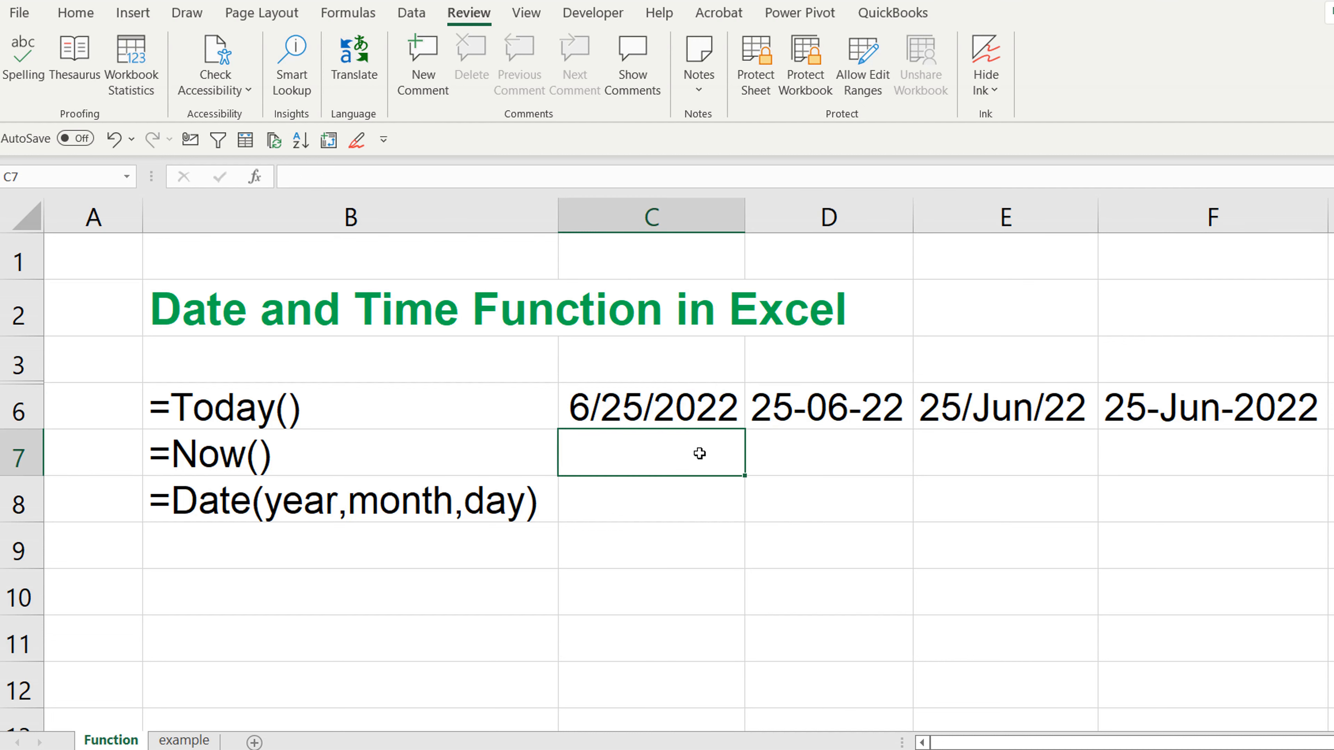
text(=noe)
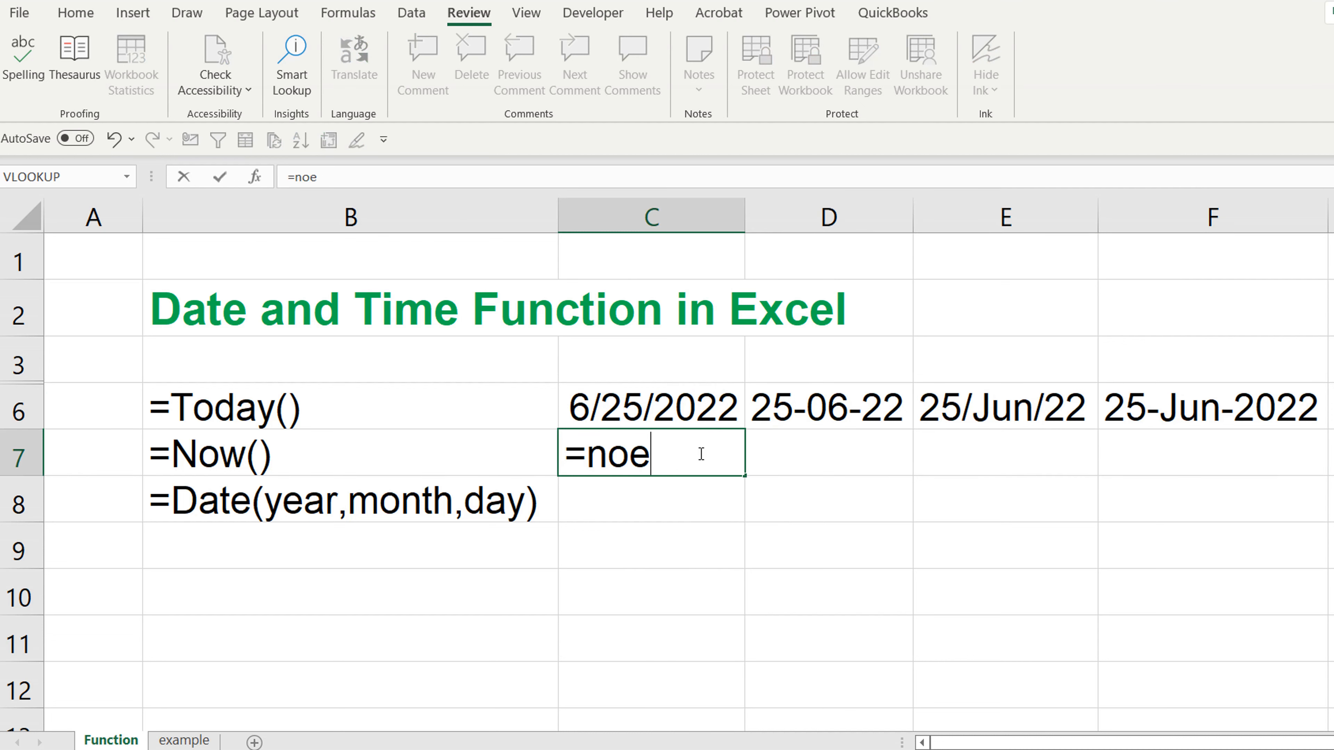
key(BackSpace)
text(w())
key(Return)
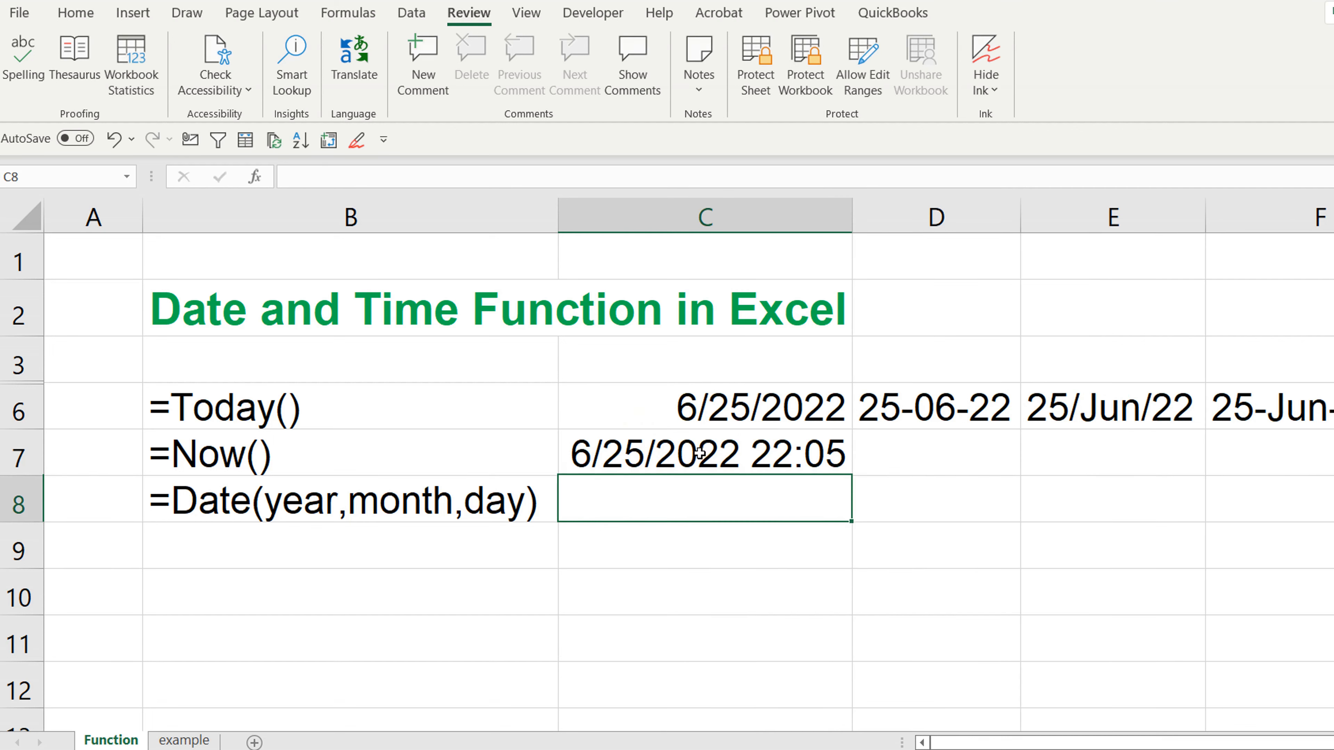
click(700, 454)
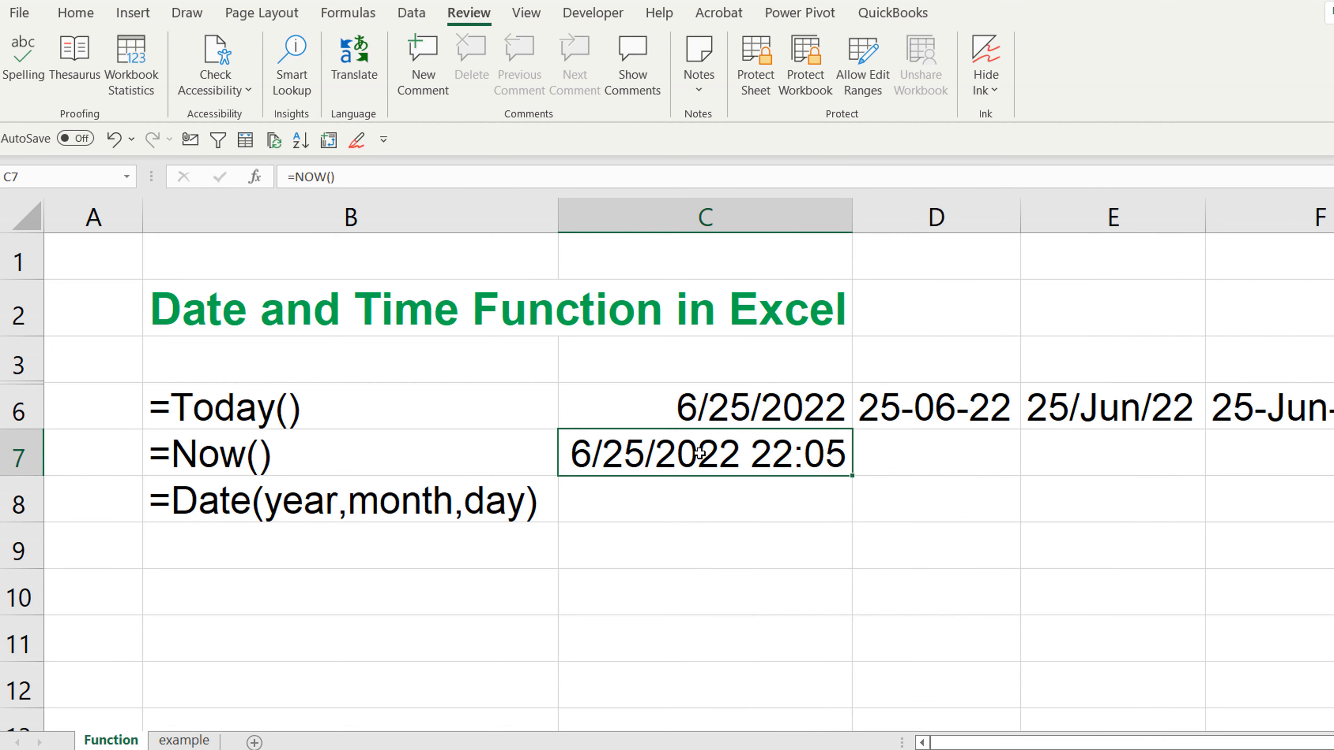
drag(138, 215, 94, 214)
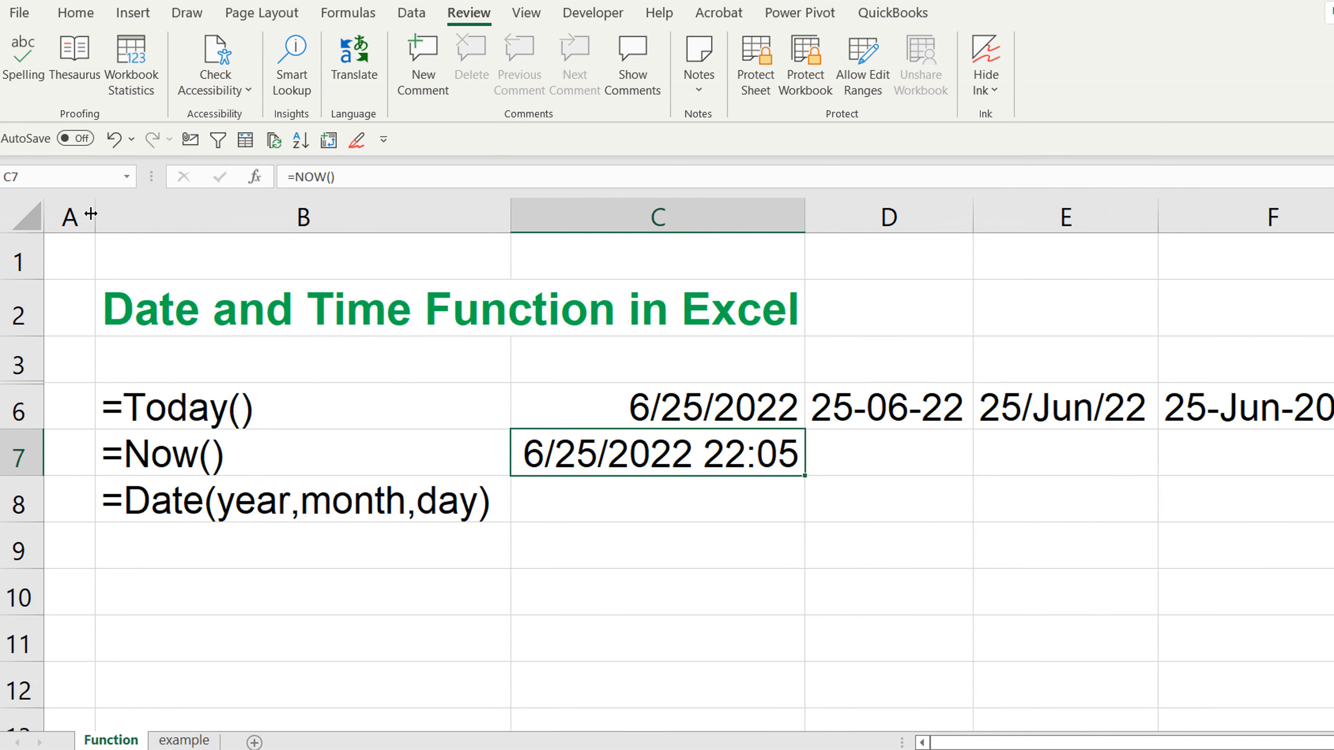
Enter a formula in D7 that adds 7 days to the date and time in C7
click(885, 457)
text(=)
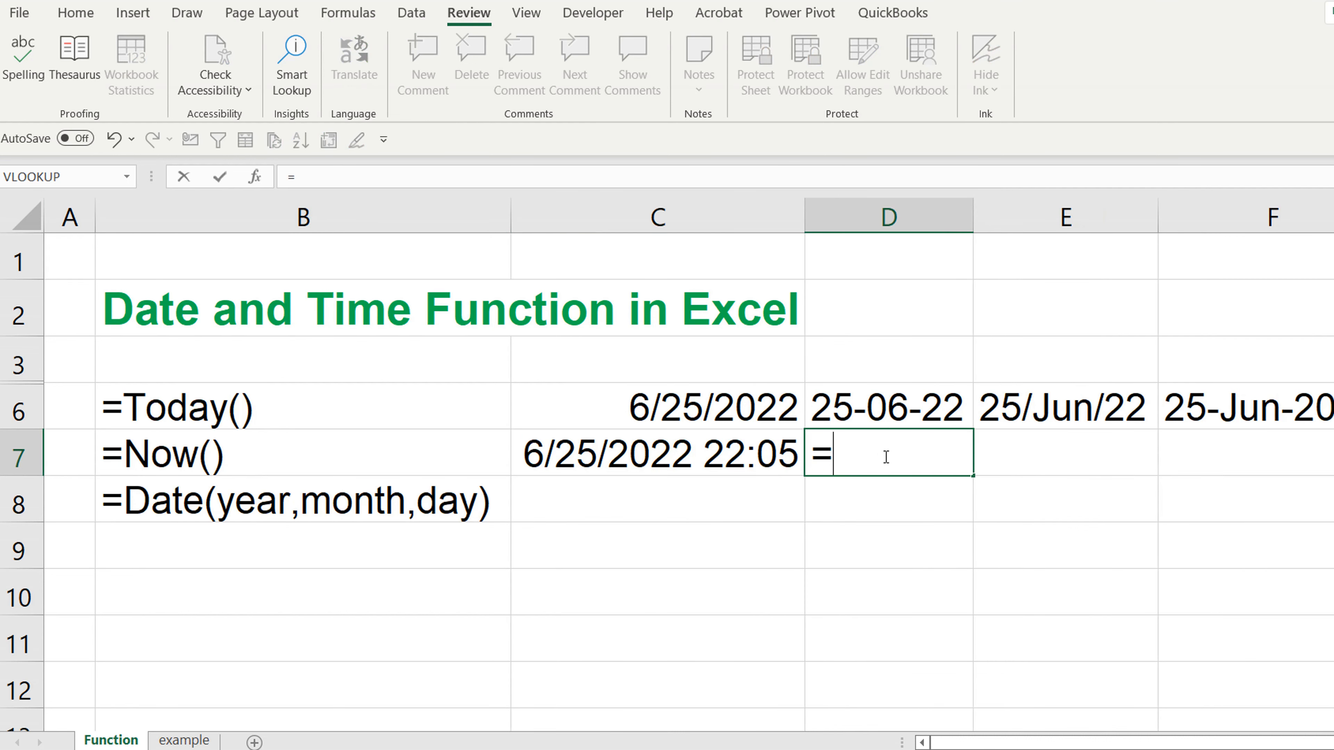
click(758, 462)
text(+)
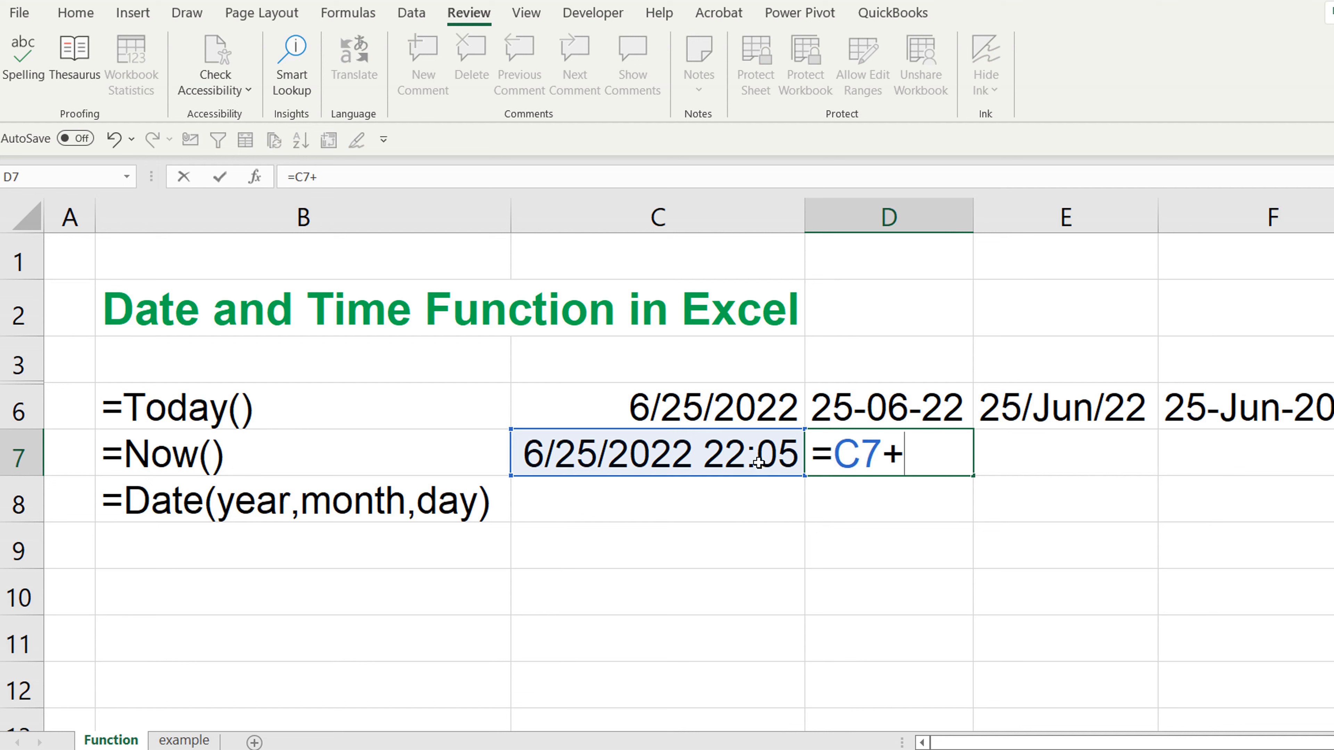
text(7)
key(Return)
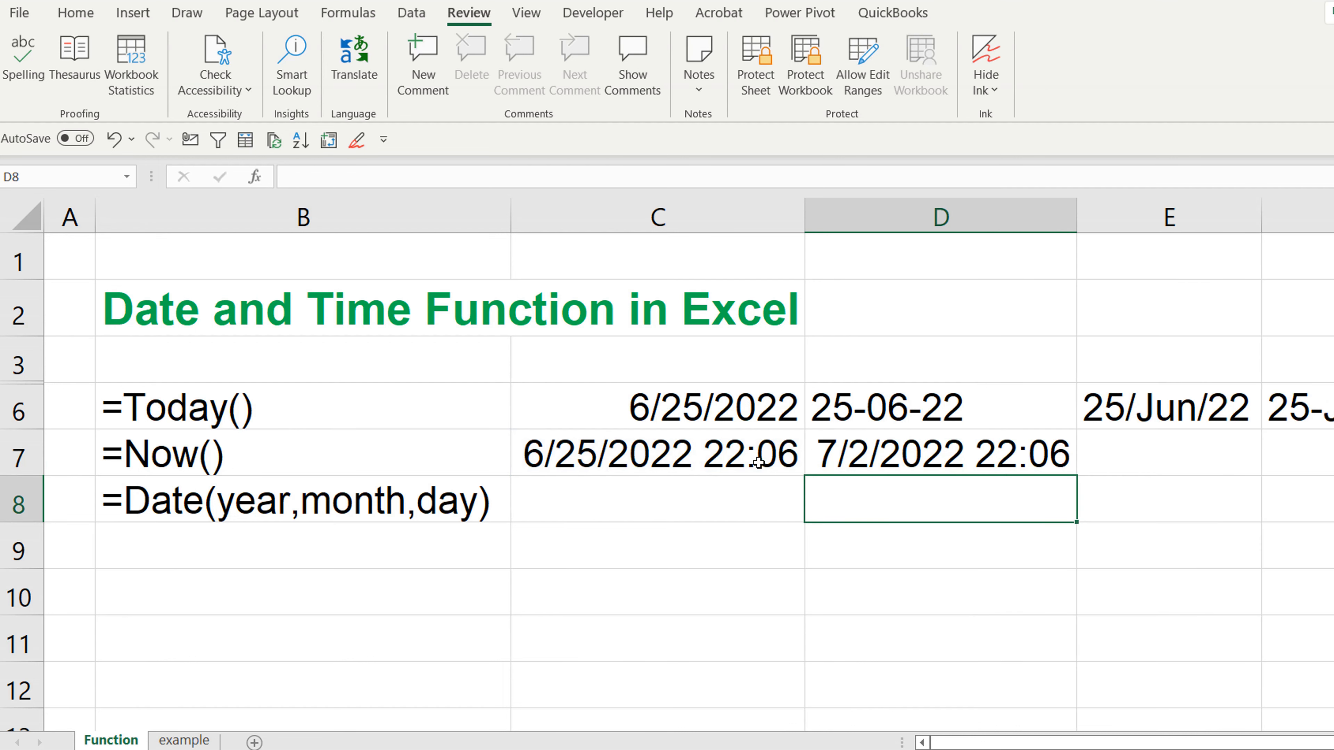
Clear the formula from cell D7
click(864, 461)
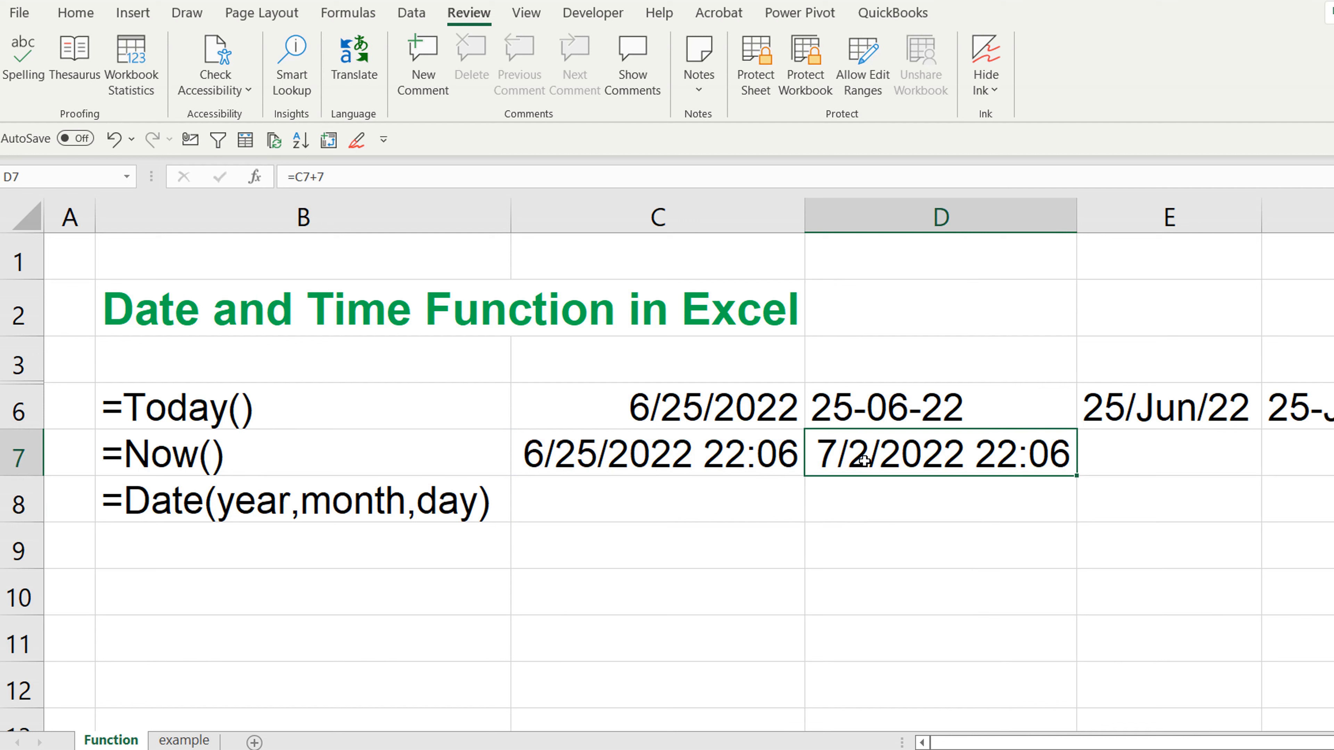
double_click(864, 461)
key(Escape)
key(Delete)
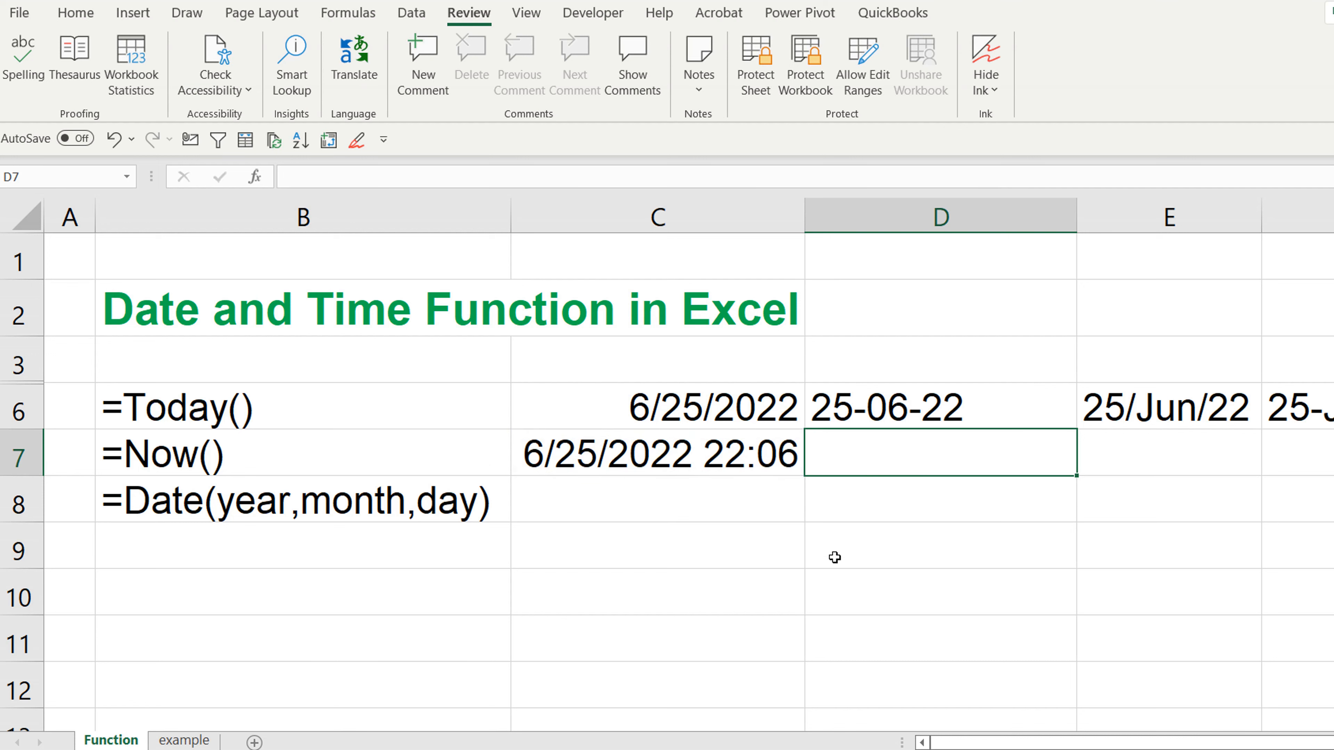
click(824, 569)
click(677, 566)
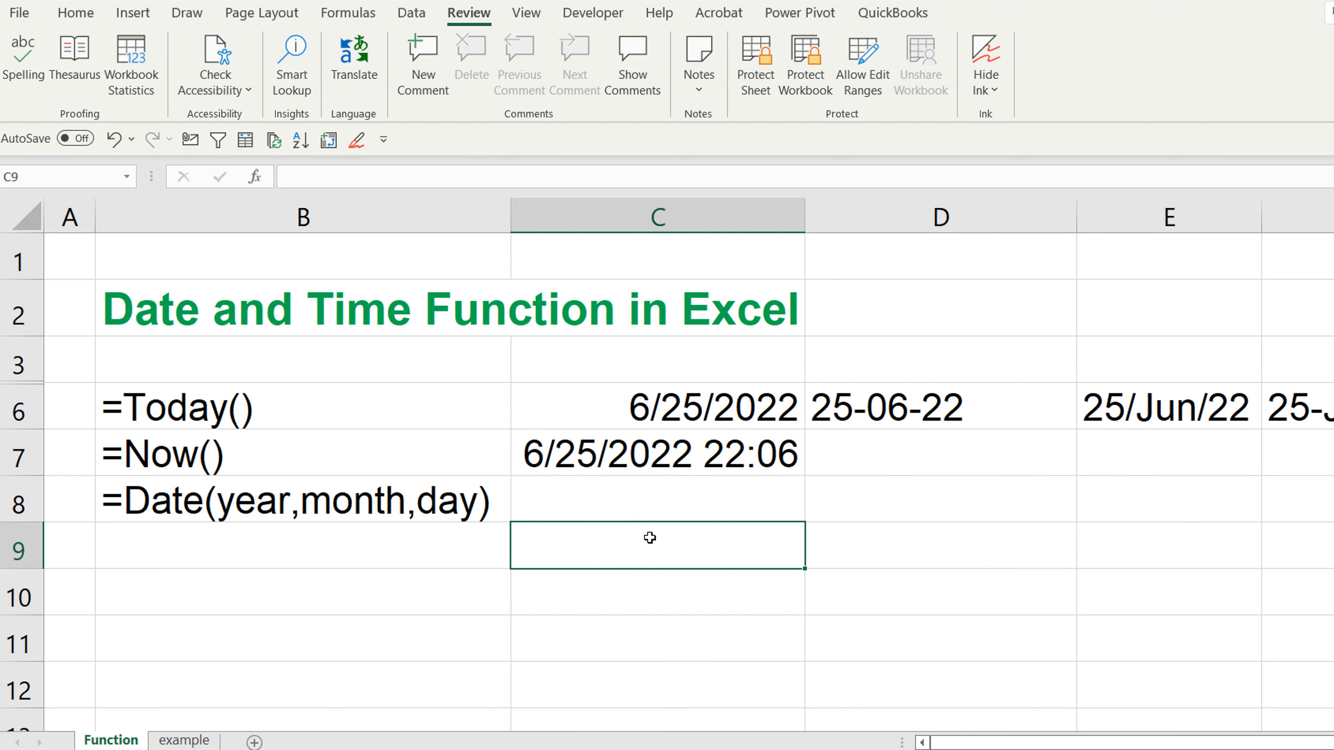
In D7, enter a formula joining the text "This video start at" with C7's time, formatted by TEXT as "hh:mm"
click(706, 472)
click(864, 463)
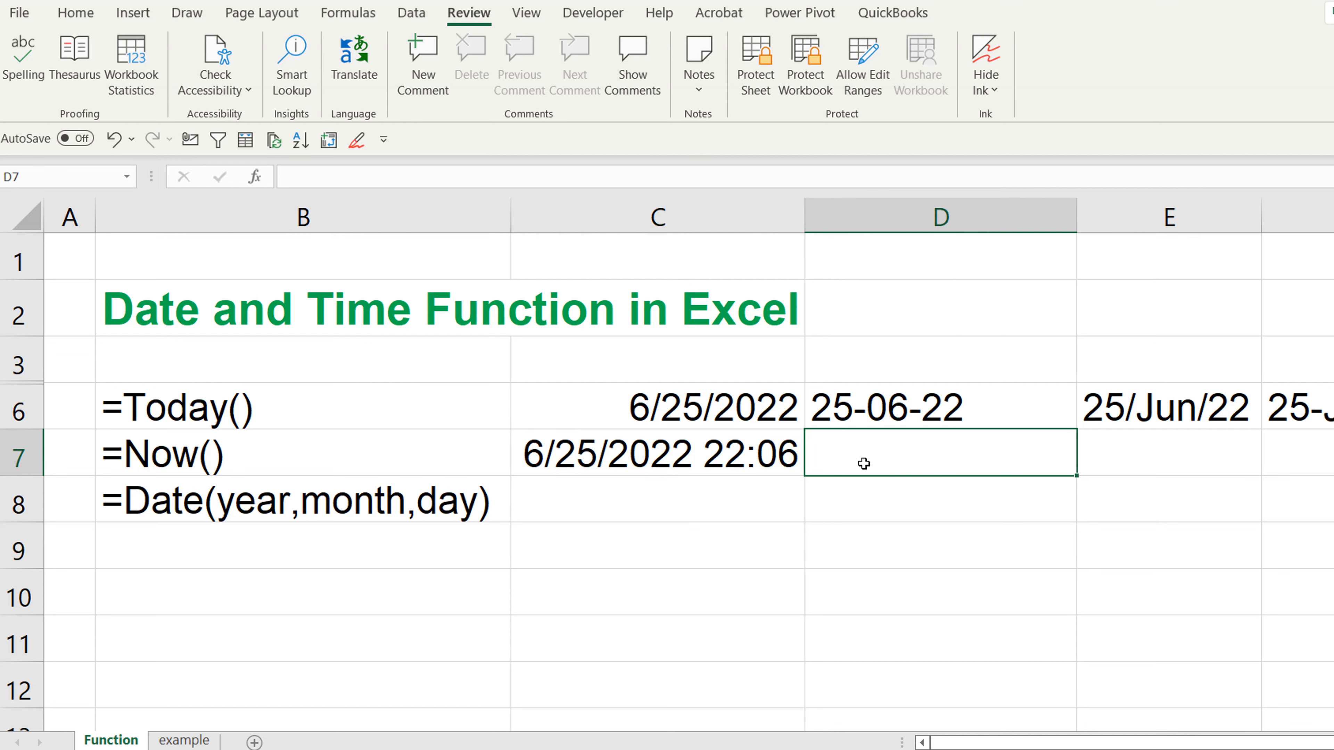
text(=)
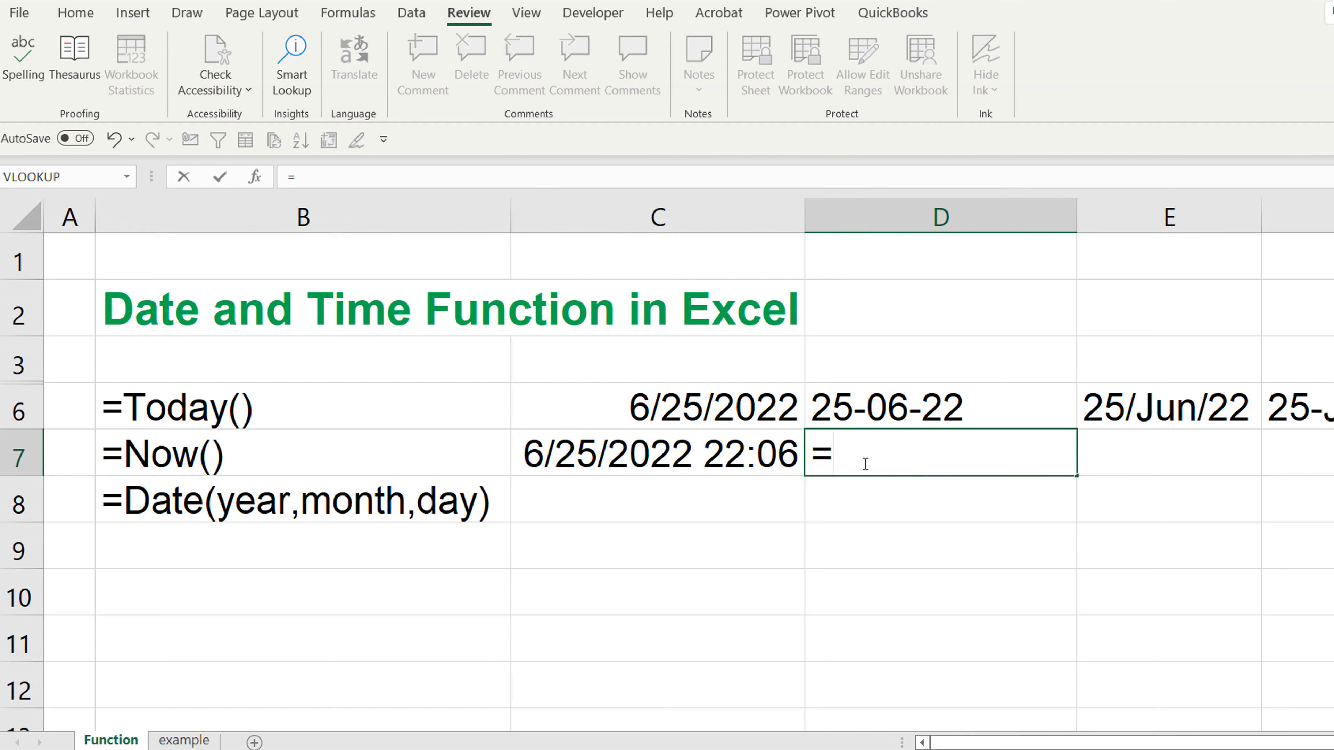
text("This )
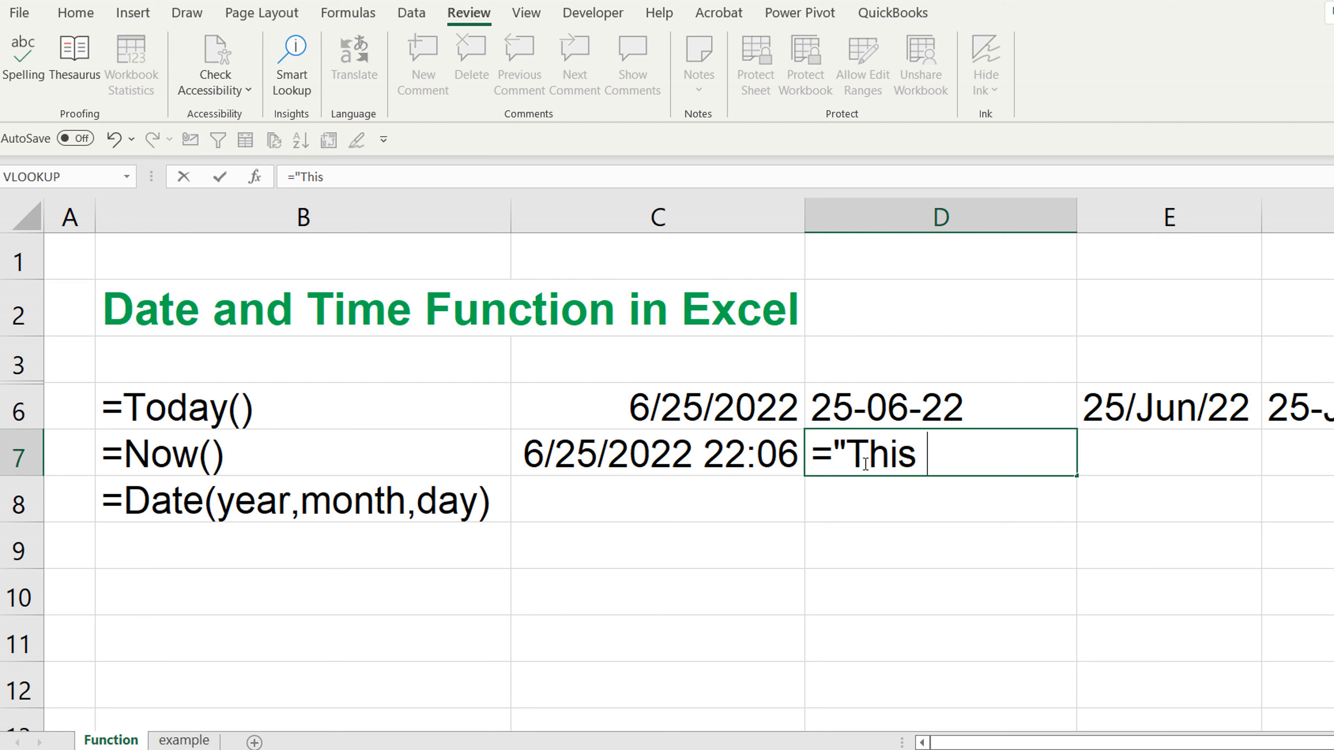
text(video )
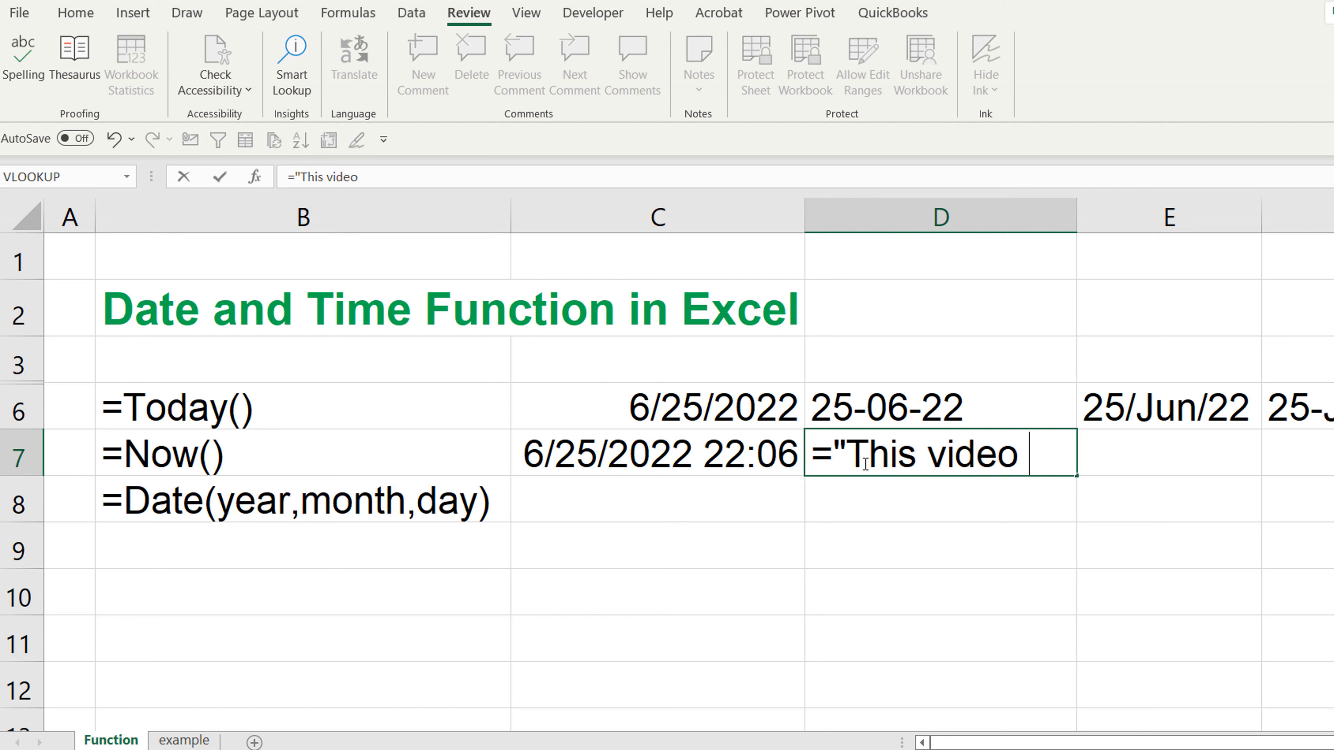
text(start at)
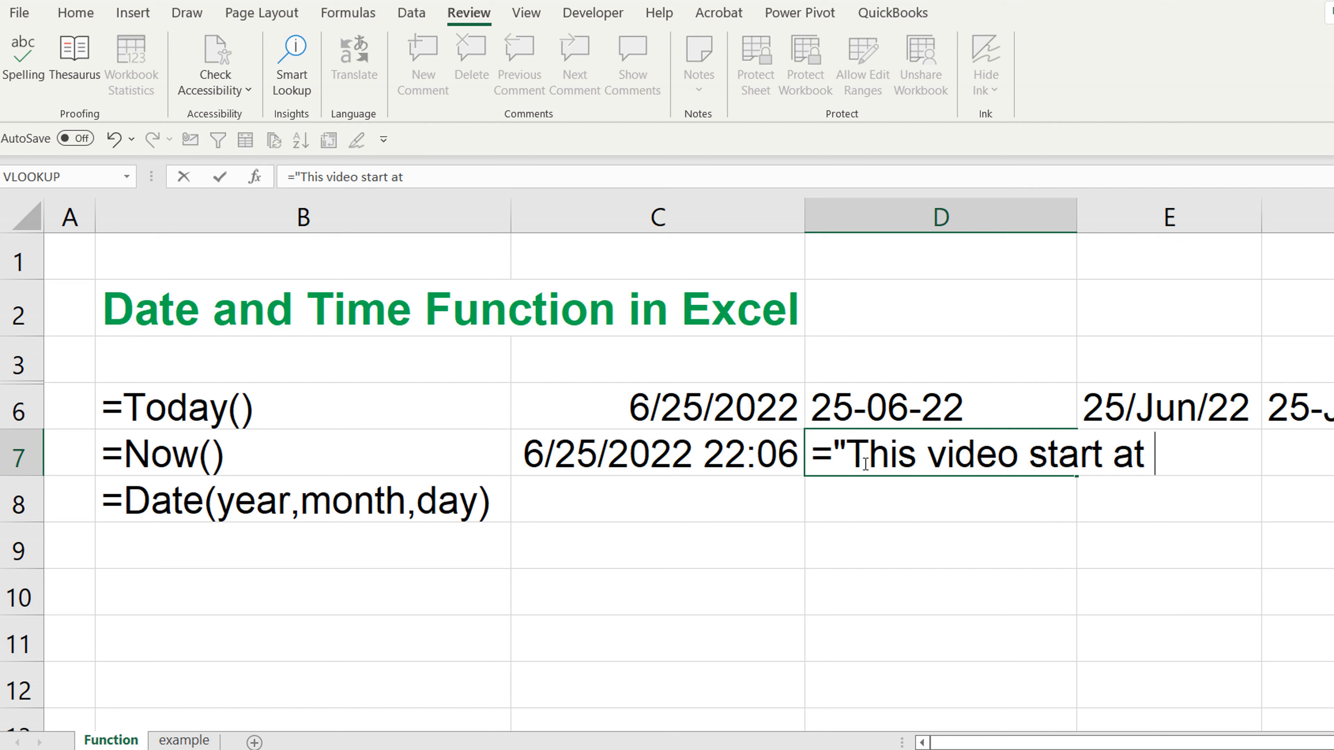
key(BackSpace)
text("&)
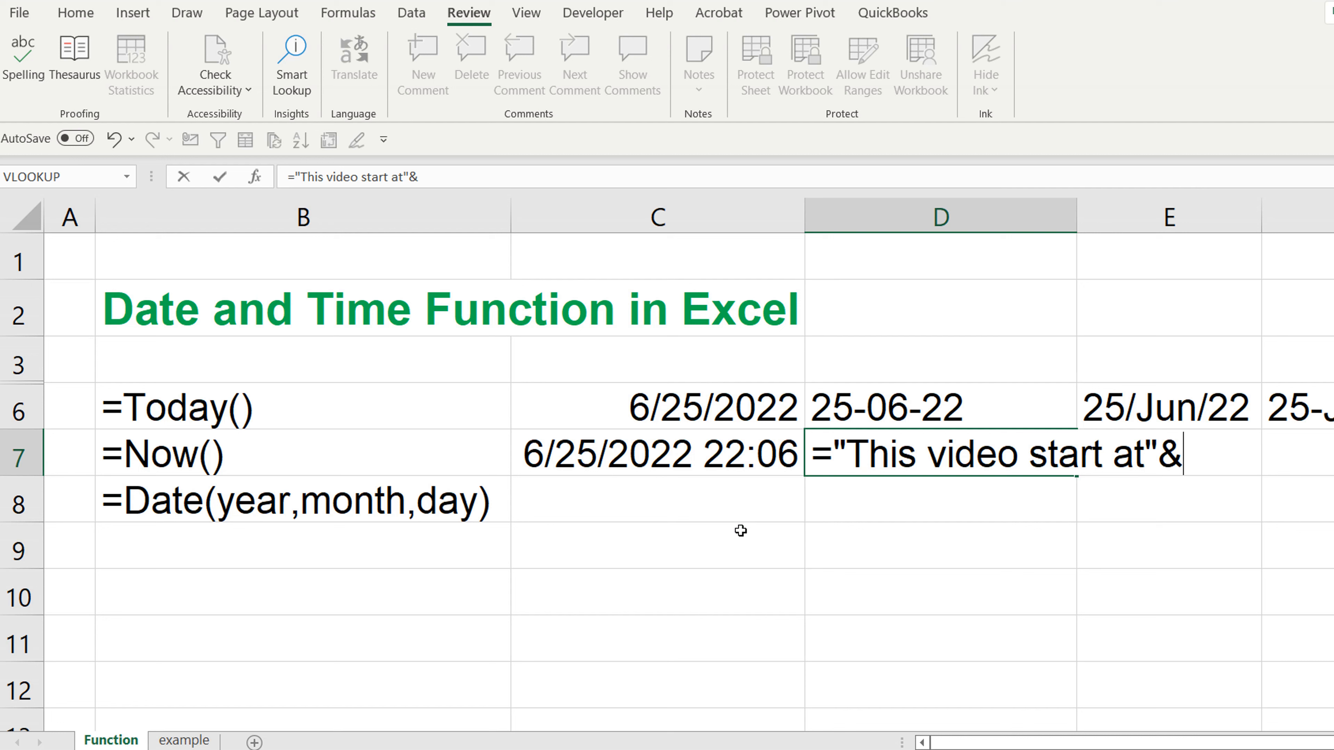
text(text()
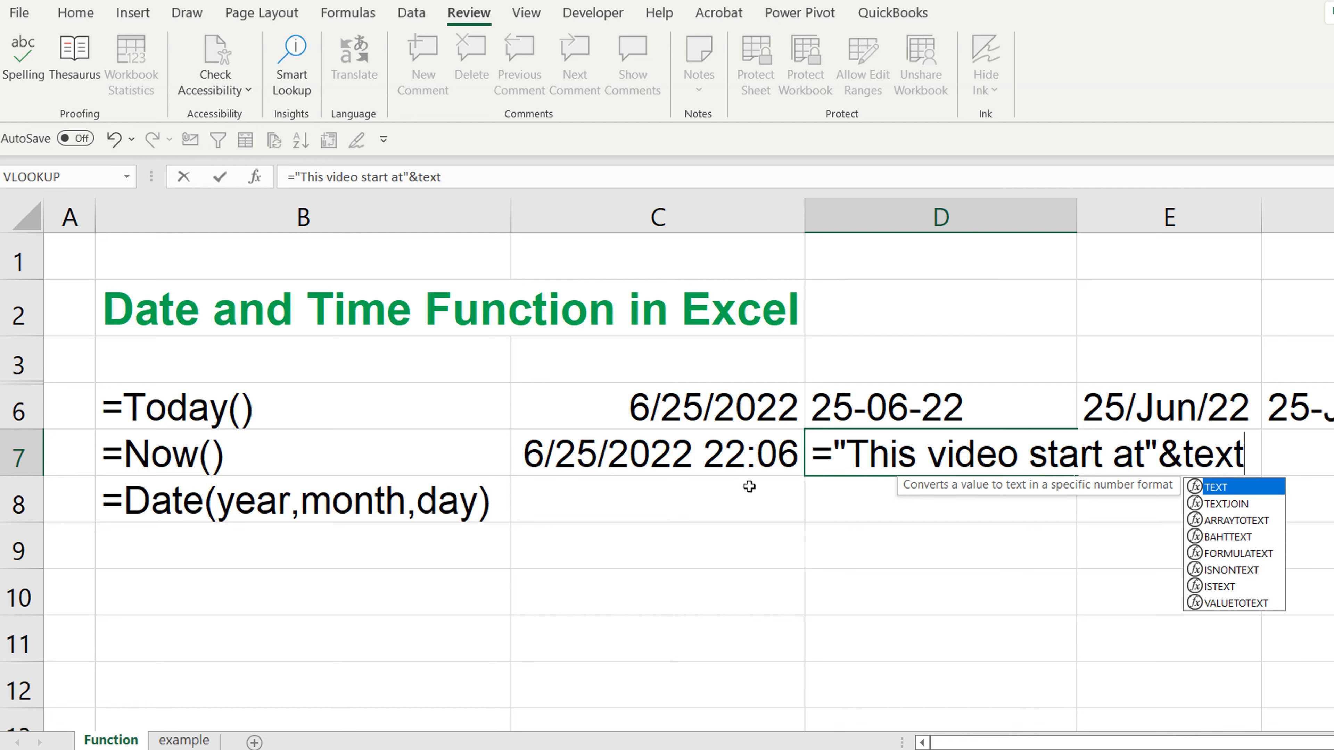
click(756, 449)
text(,)
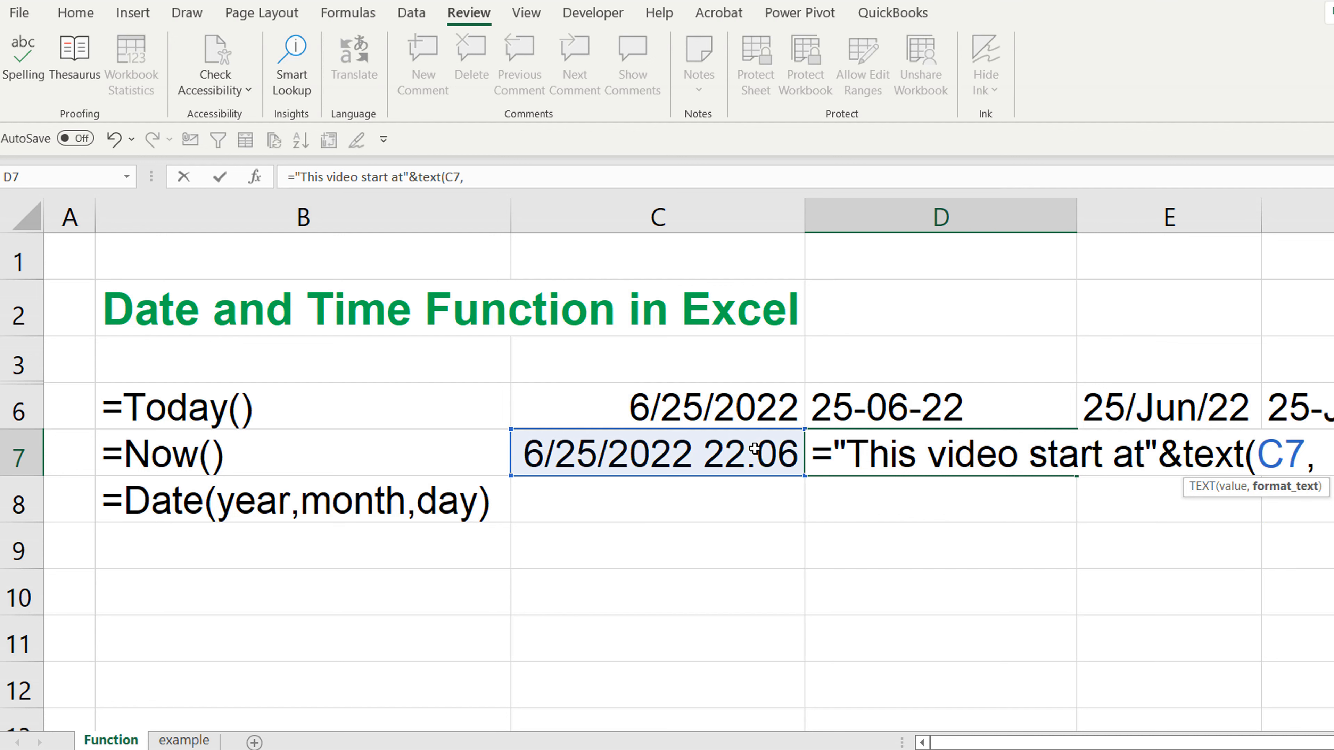
text("hh:mm)
click(540, 176)
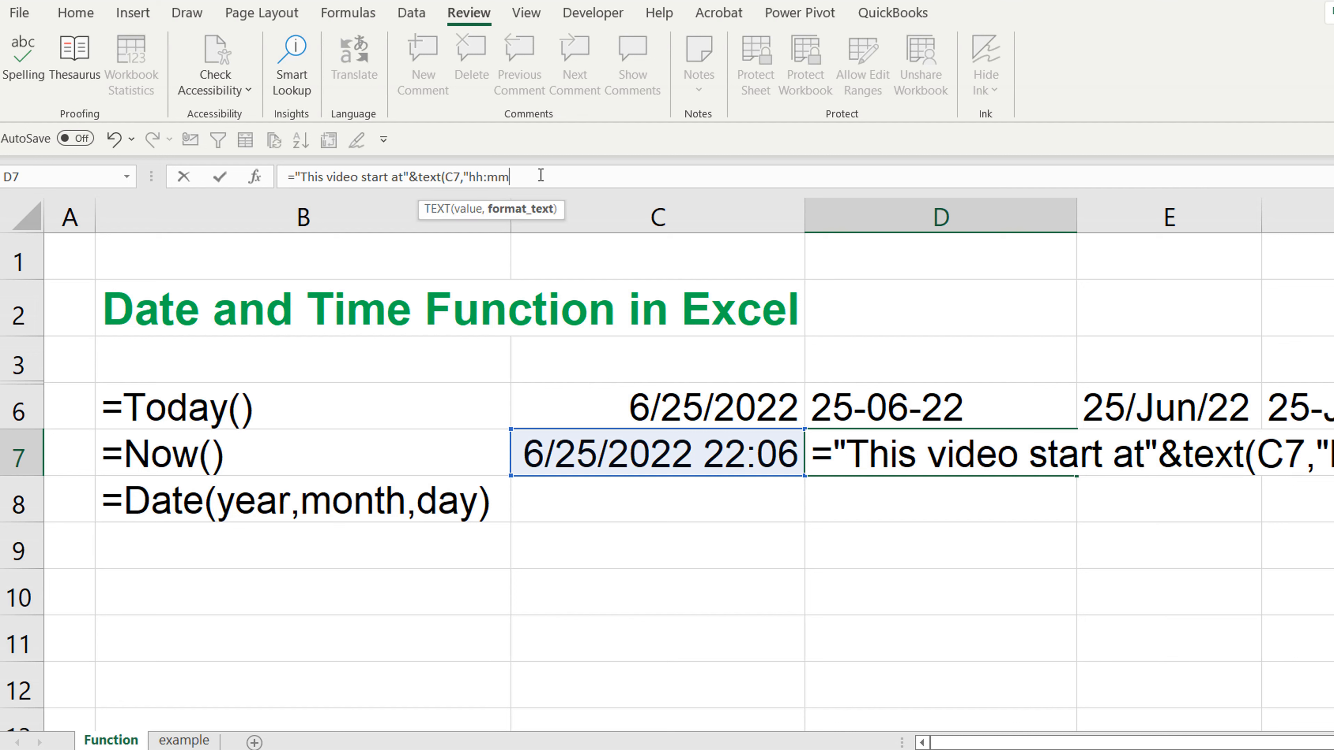
text())
key(Return)
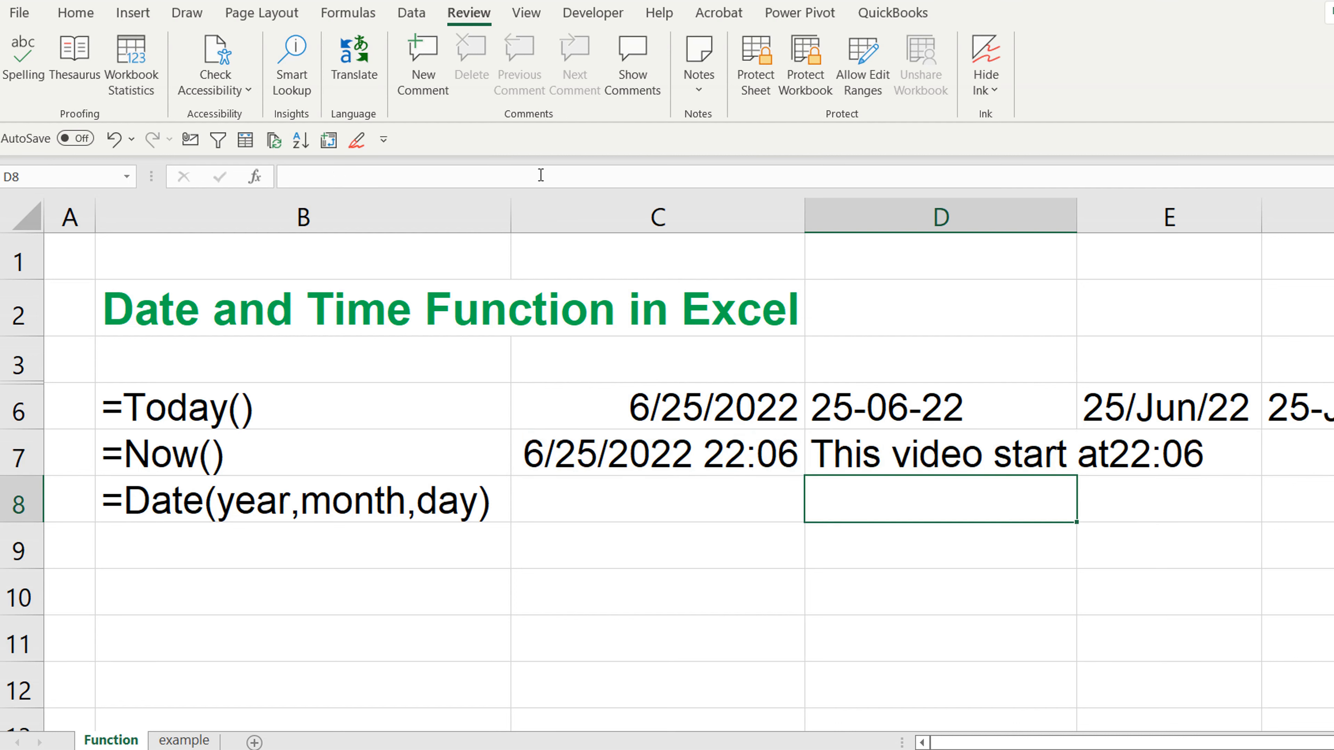
click(808, 450)
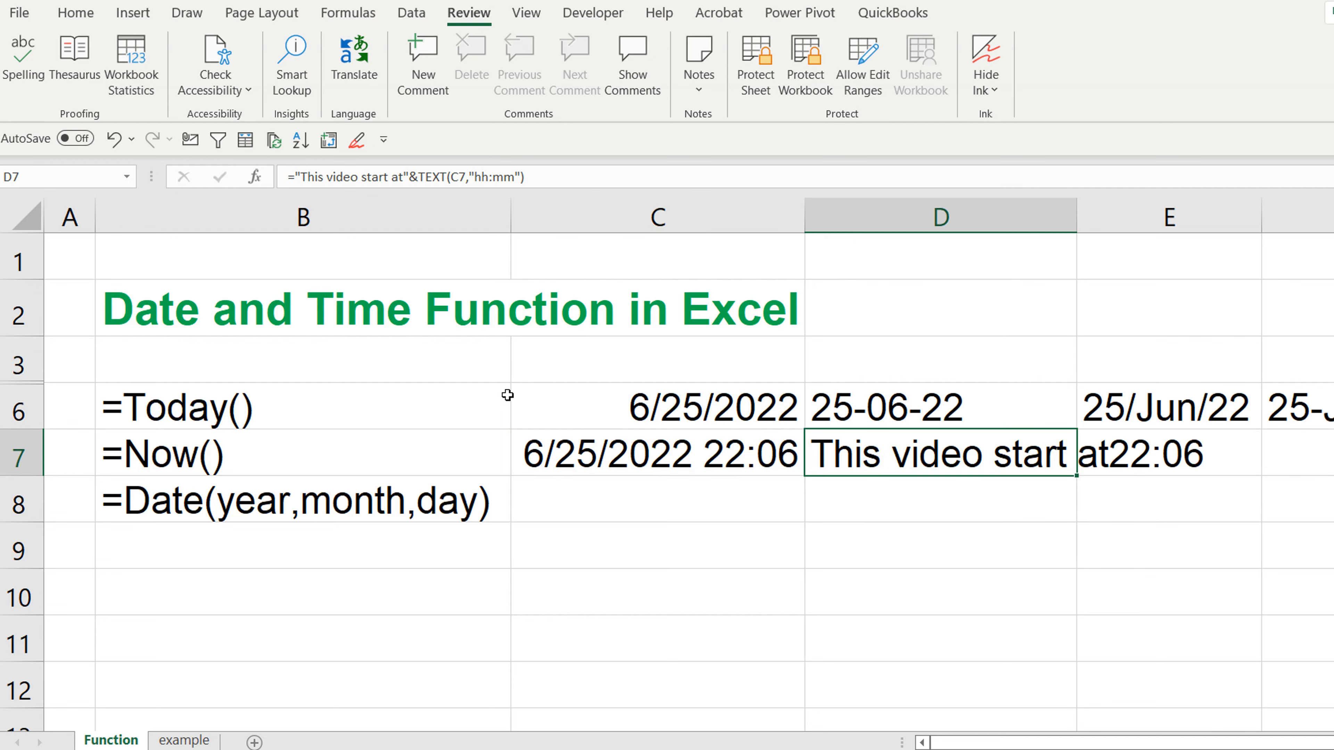
ctrl+scroll(507, 395, down, 1)
click(786, 510)
click(836, 426)
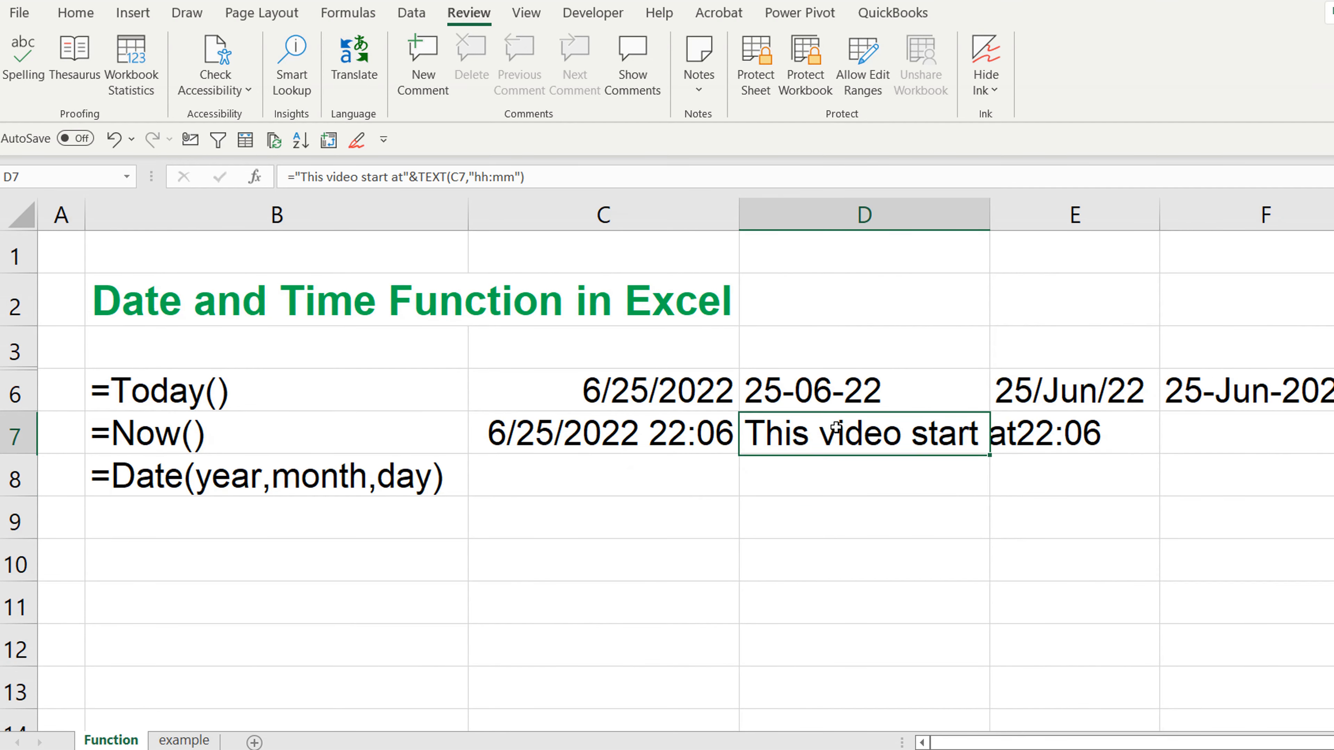
click(807, 505)
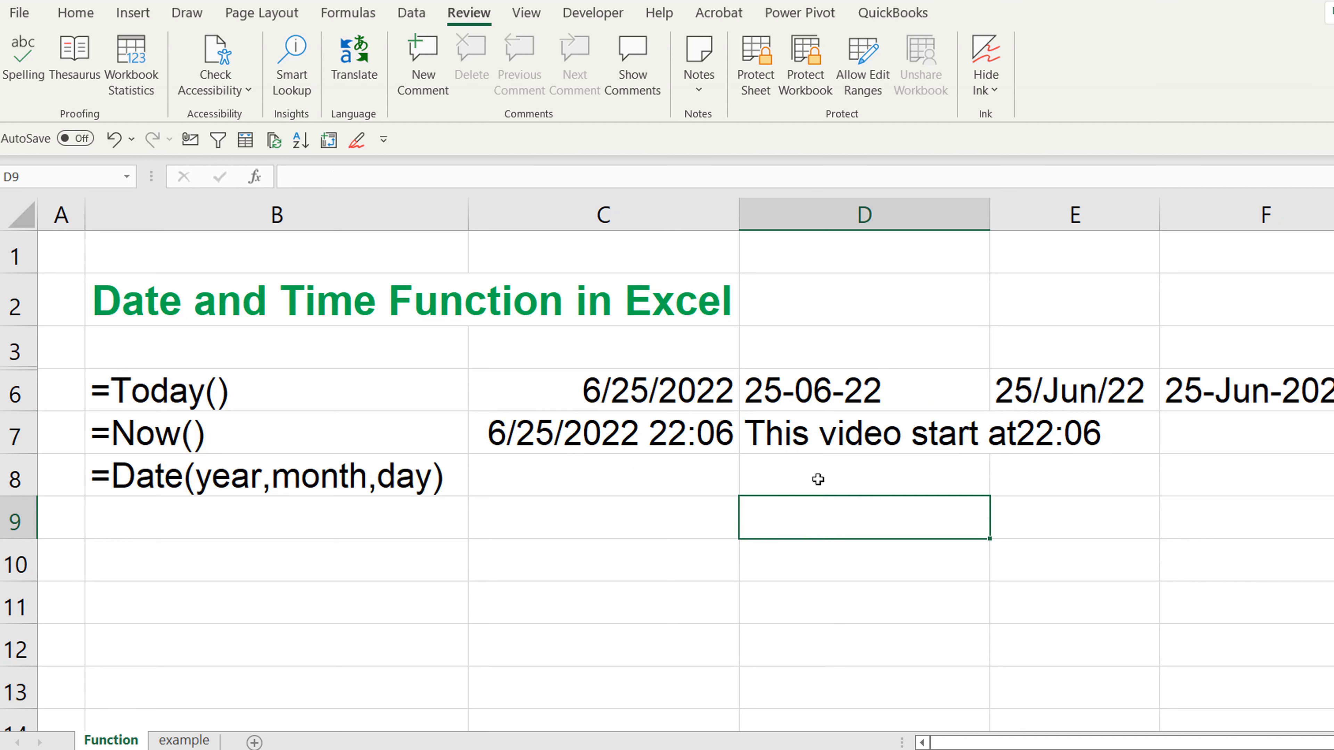
Copy the text '=Date(year,month,day) from B8 into cell B1 of the example sheet and auto-fit column B there
click(146, 491)
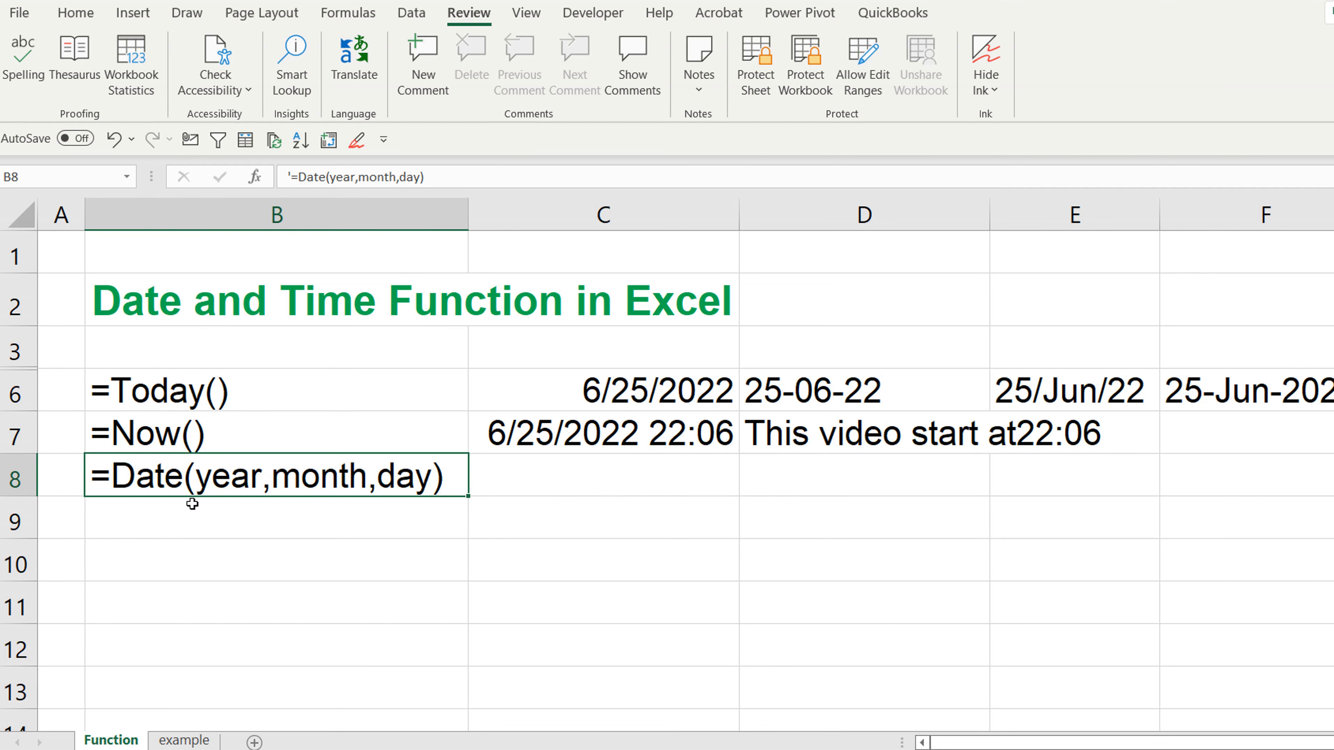
click(197, 741)
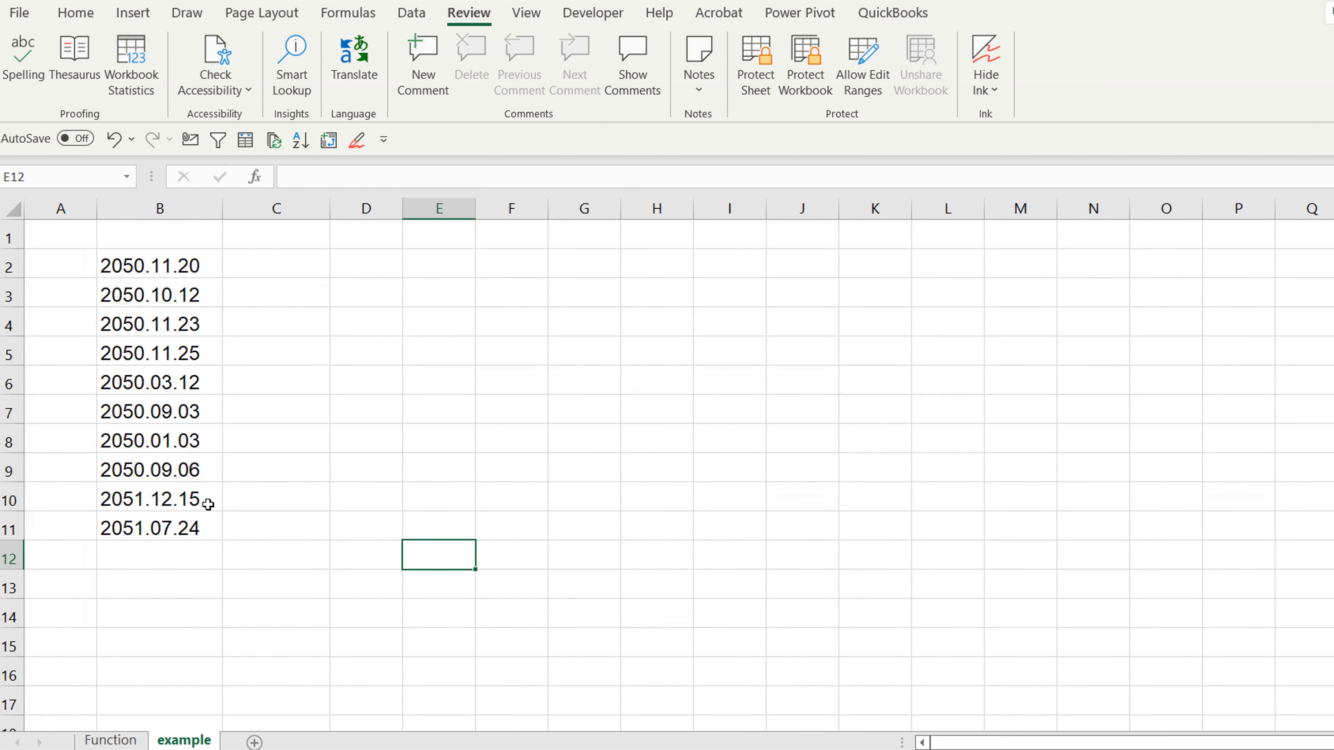
click(126, 735)
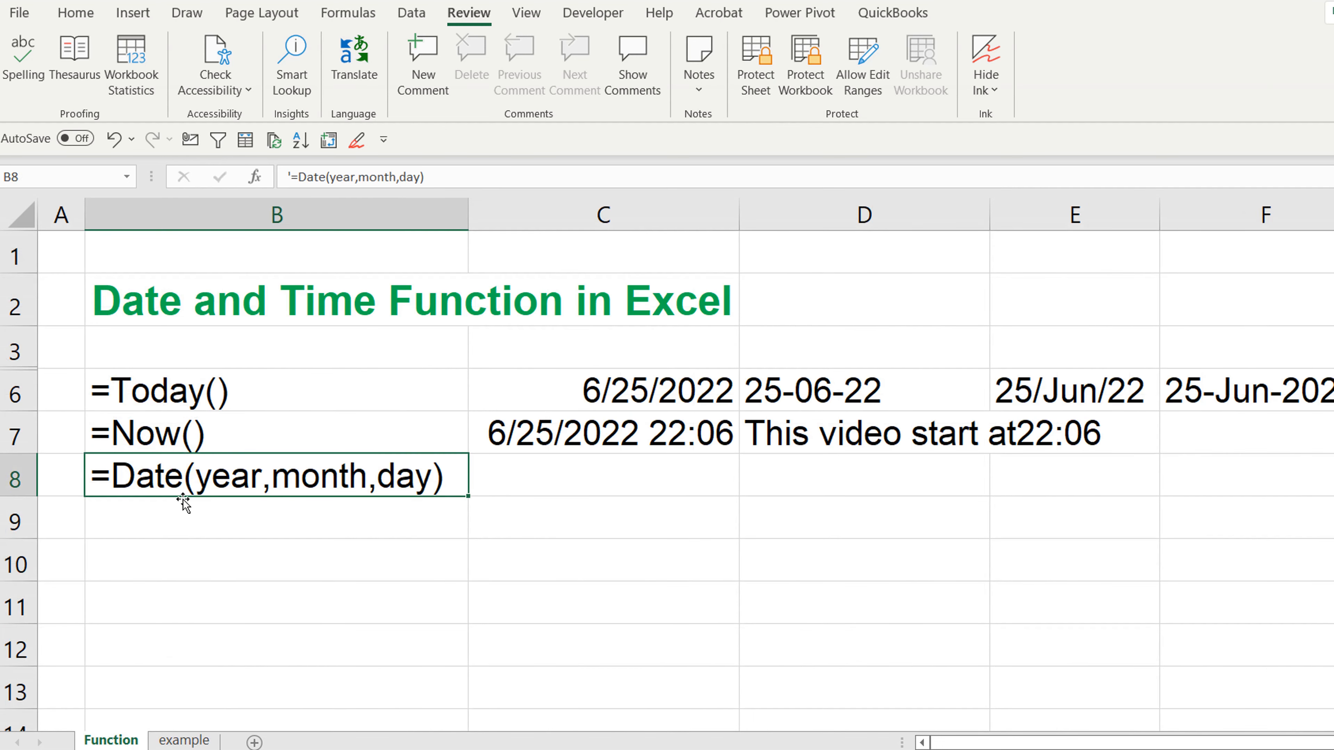
drag(453, 177, 266, 169)
key(ctrl+c)
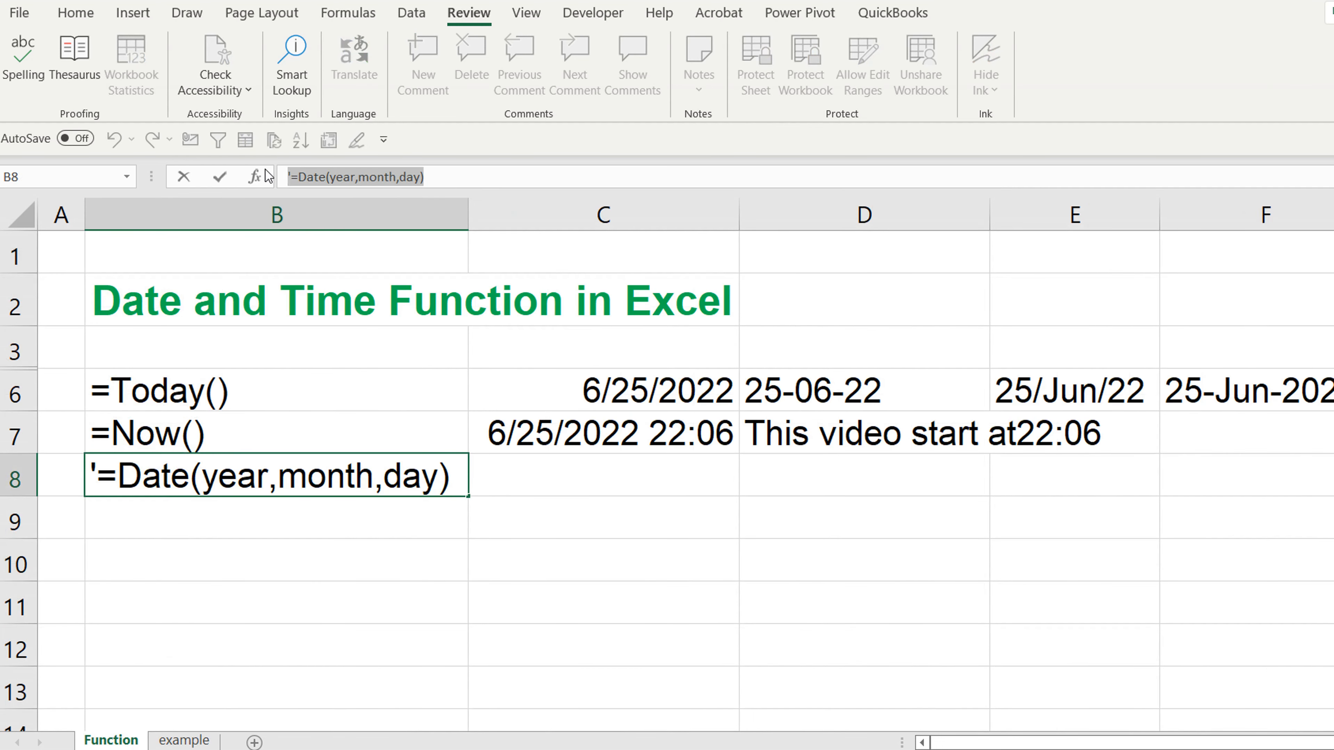
key(Tab)
click(201, 738)
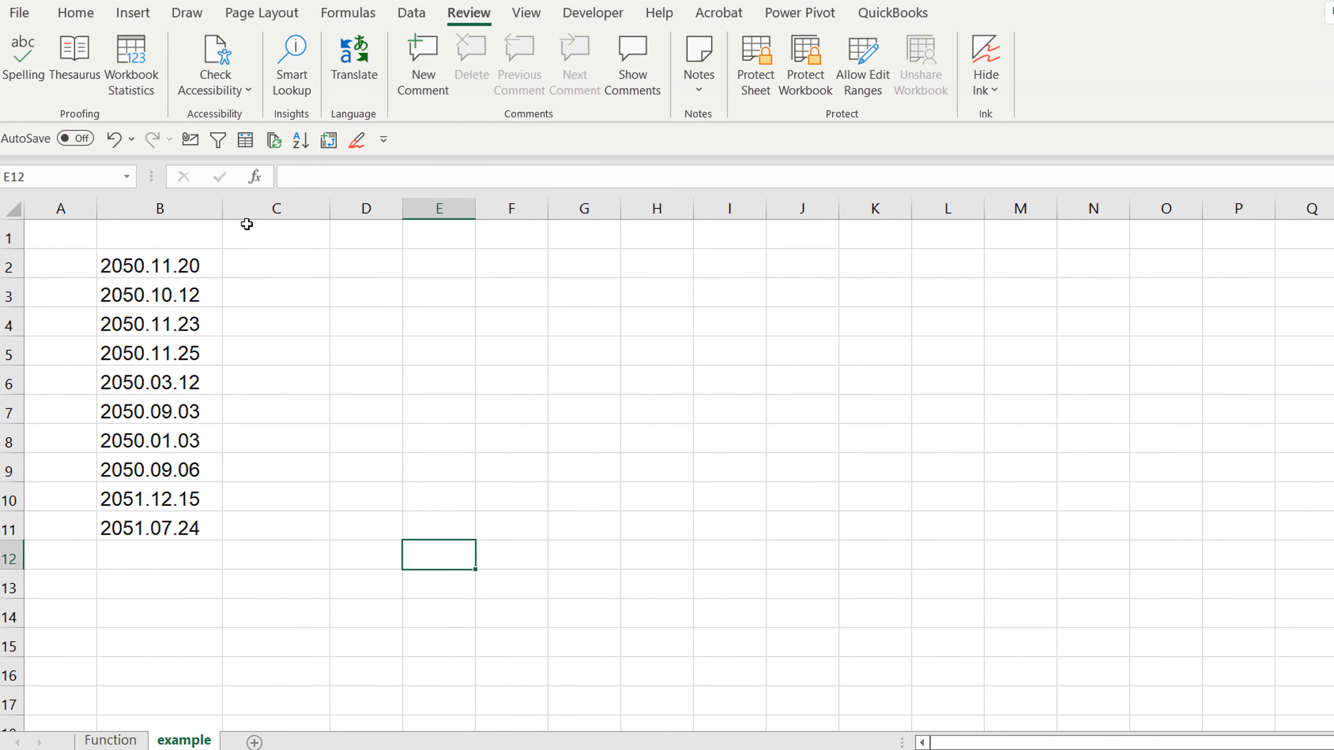
click(187, 234)
right_click(190, 235)
click(256, 295)
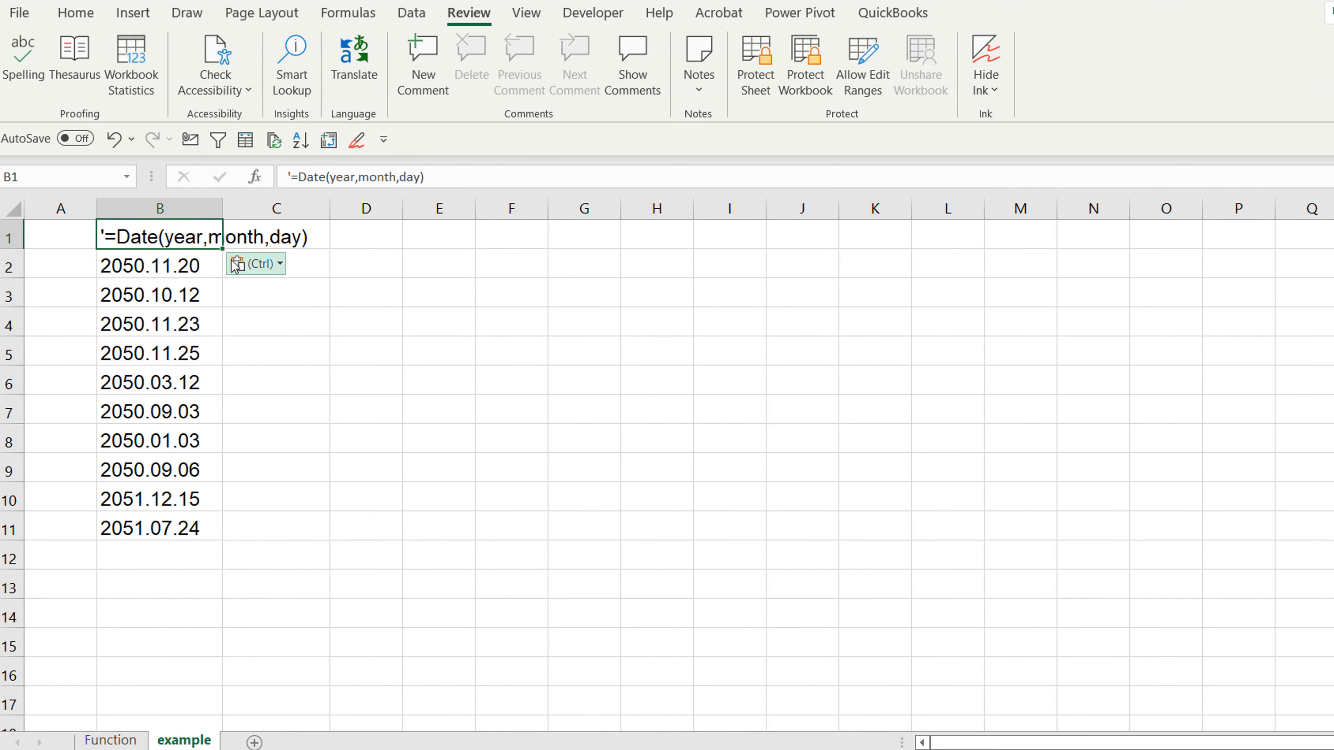
double_click(222, 208)
Examine the dot-separated dates in B2:B11 of the example sheet and their number format
drag(194, 266, 146, 517)
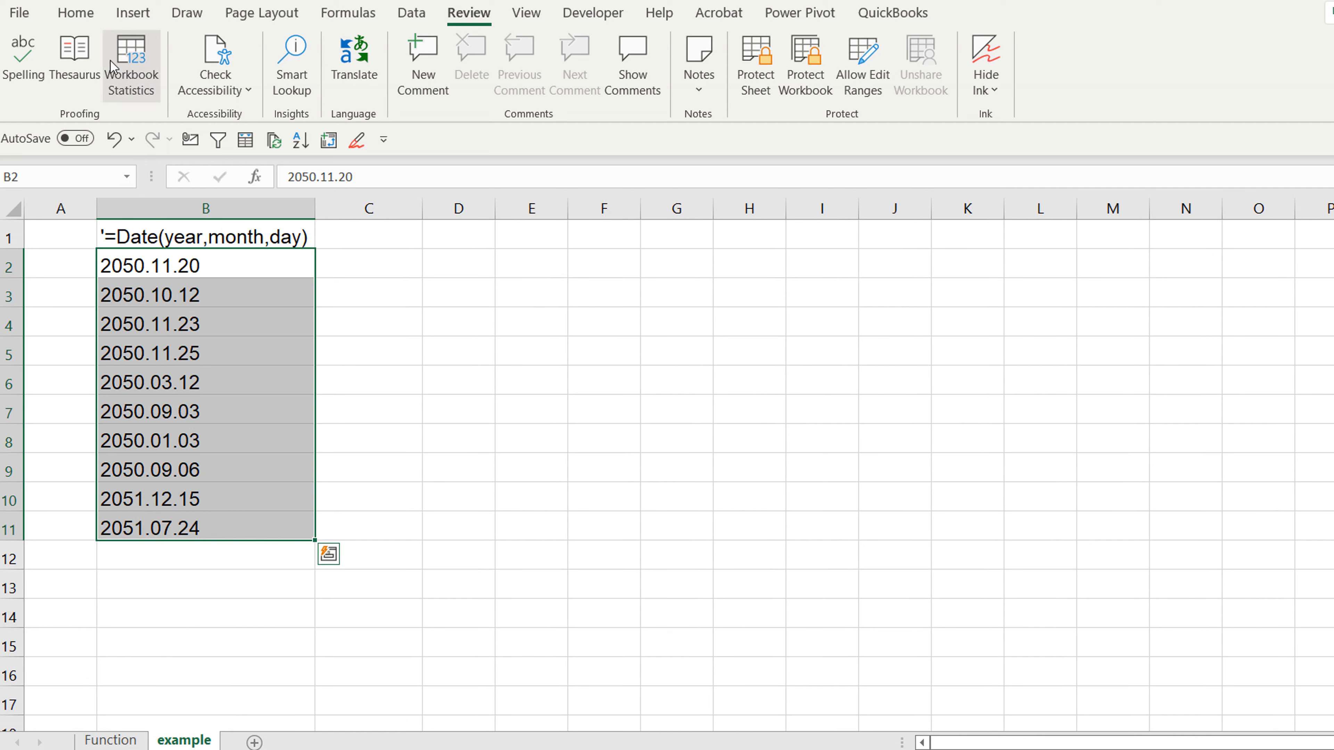
click(75, 13)
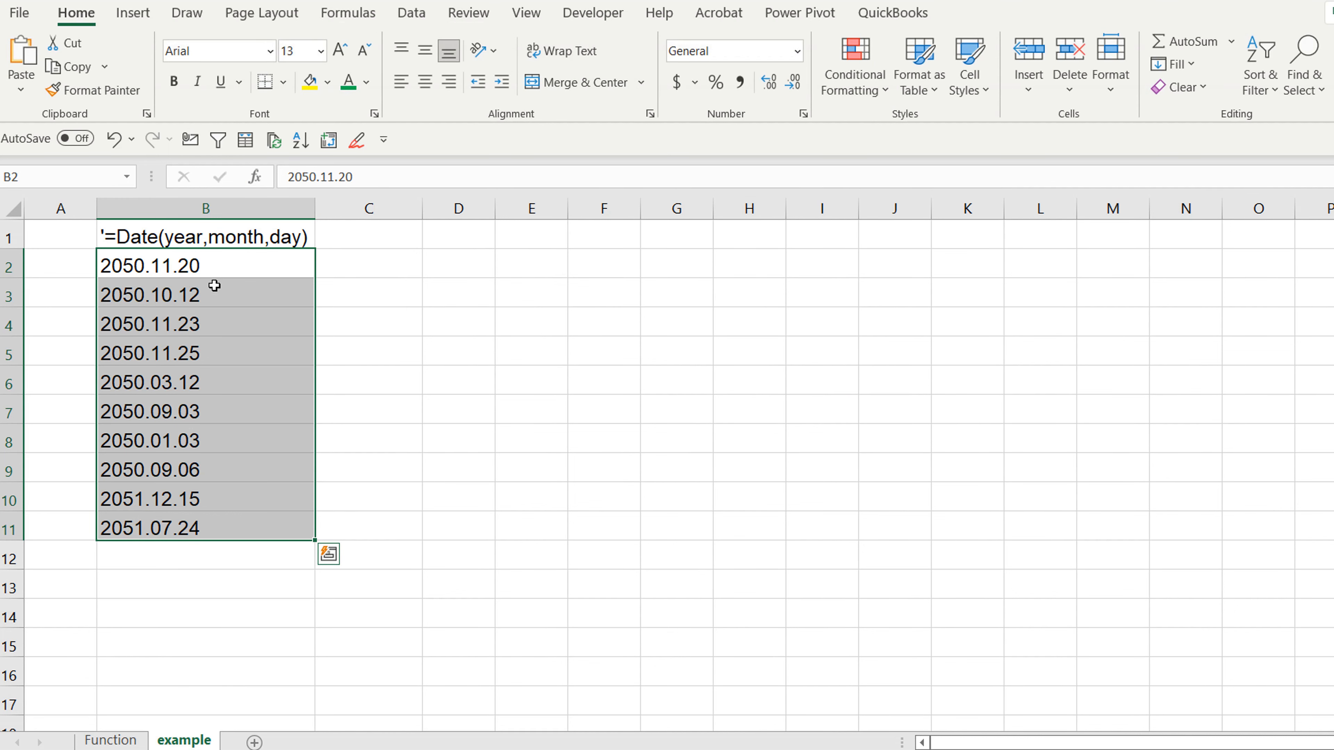
drag(197, 268, 210, 525)
click(261, 201)
click(262, 300)
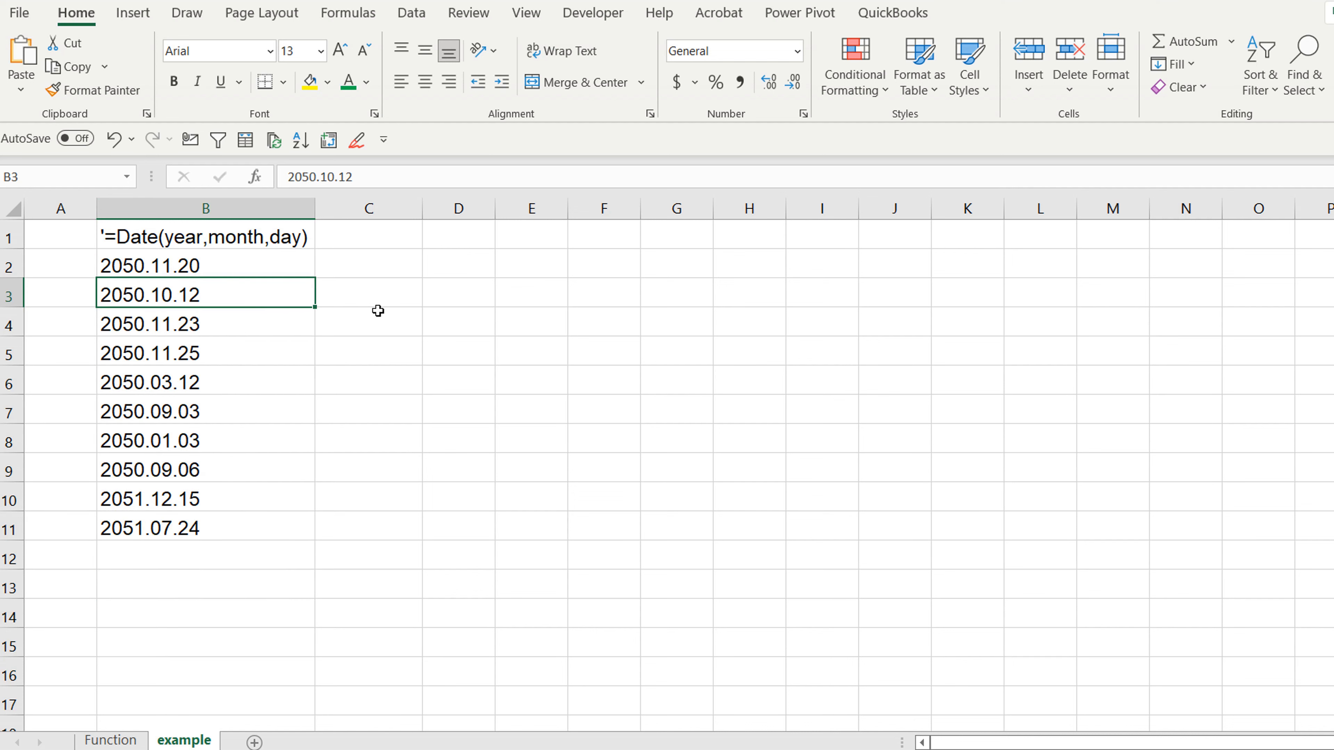
click(396, 319)
click(261, 270)
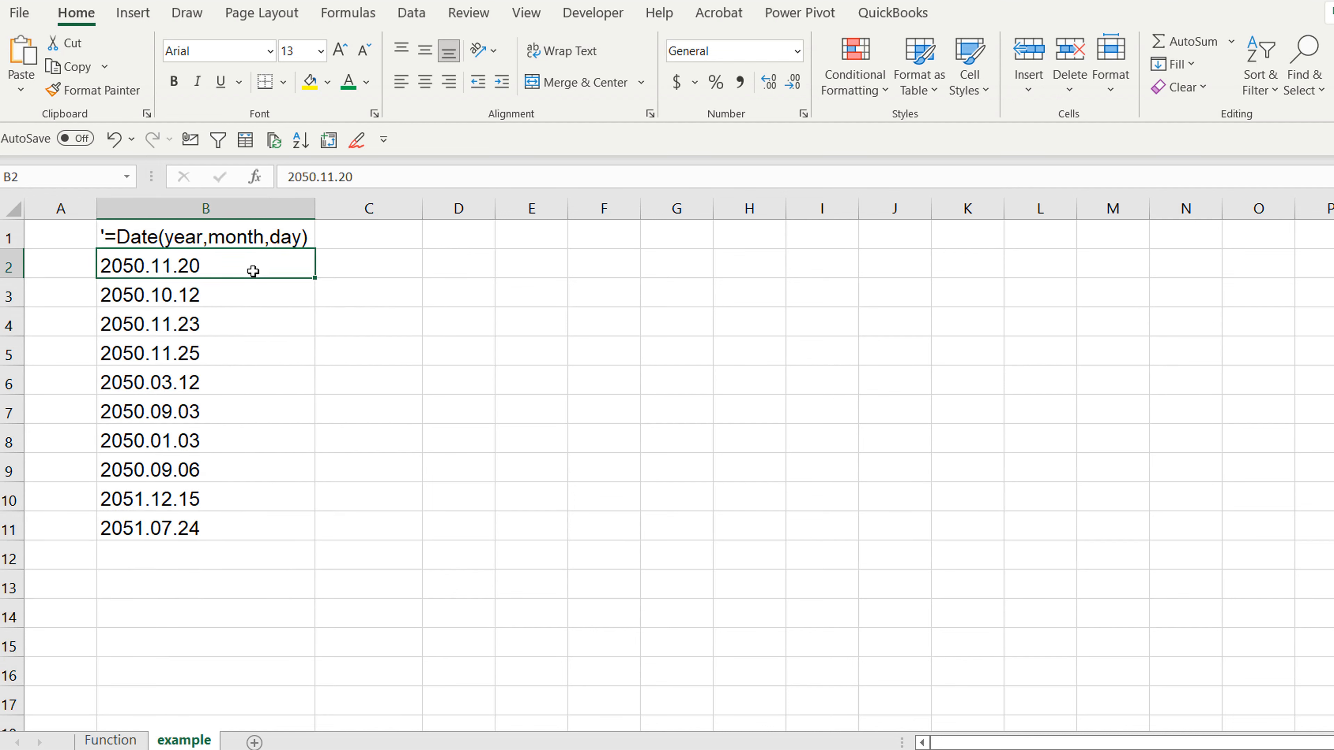
click(253, 293)
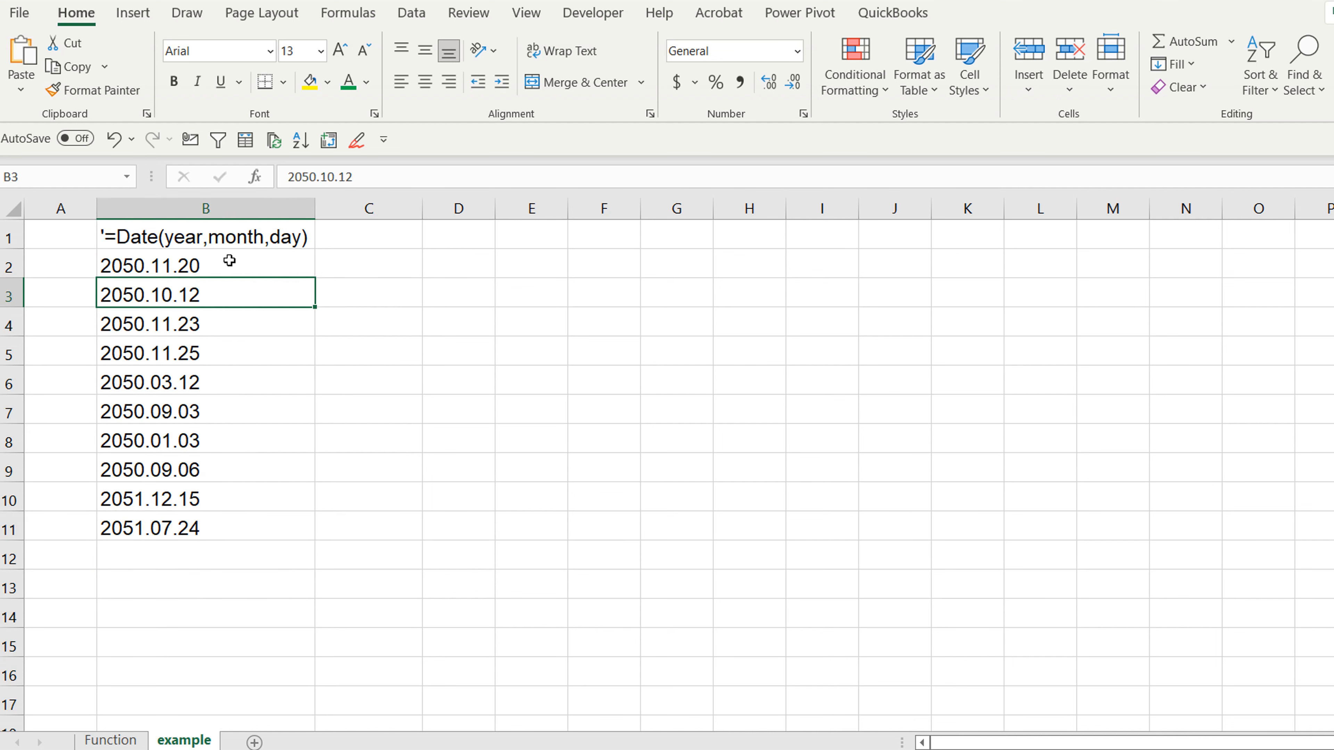
In C2 of the example sheet, start a DATE formula with LEFT(B2,4) as its year argument
click(376, 275)
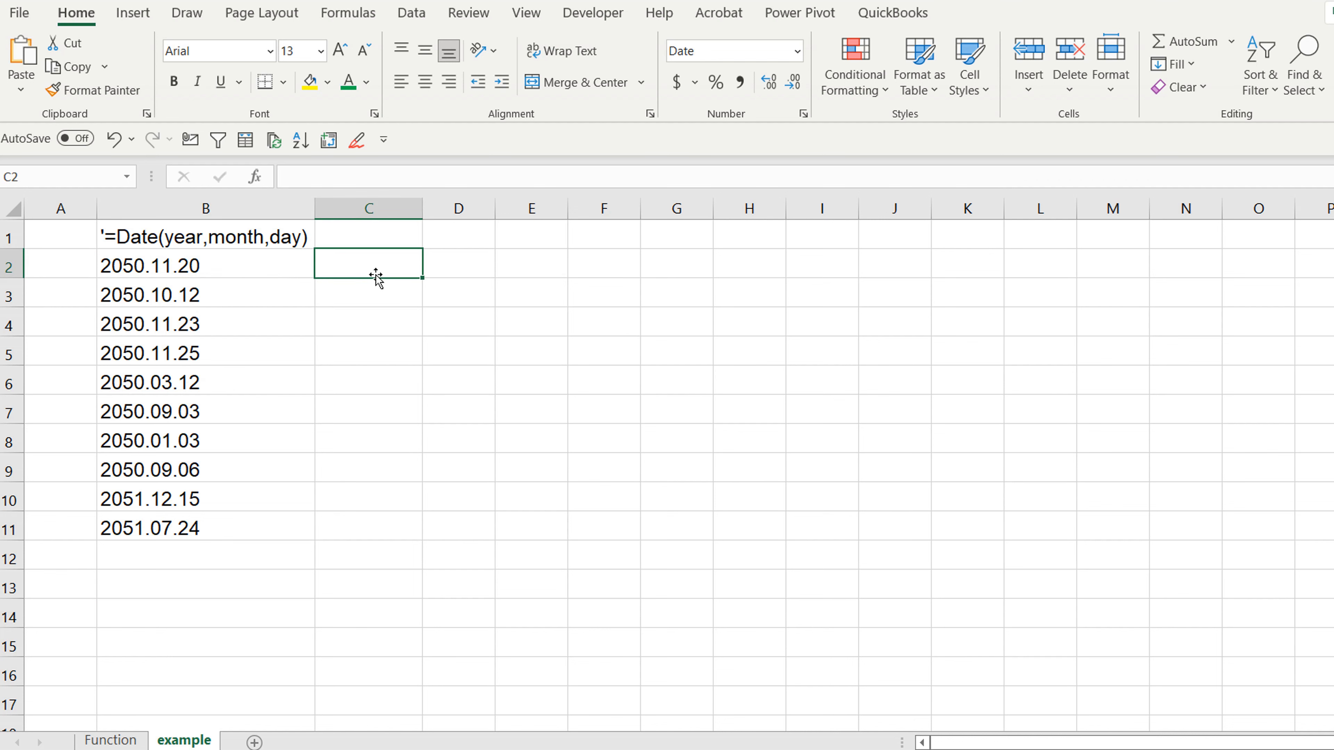
text(=date)
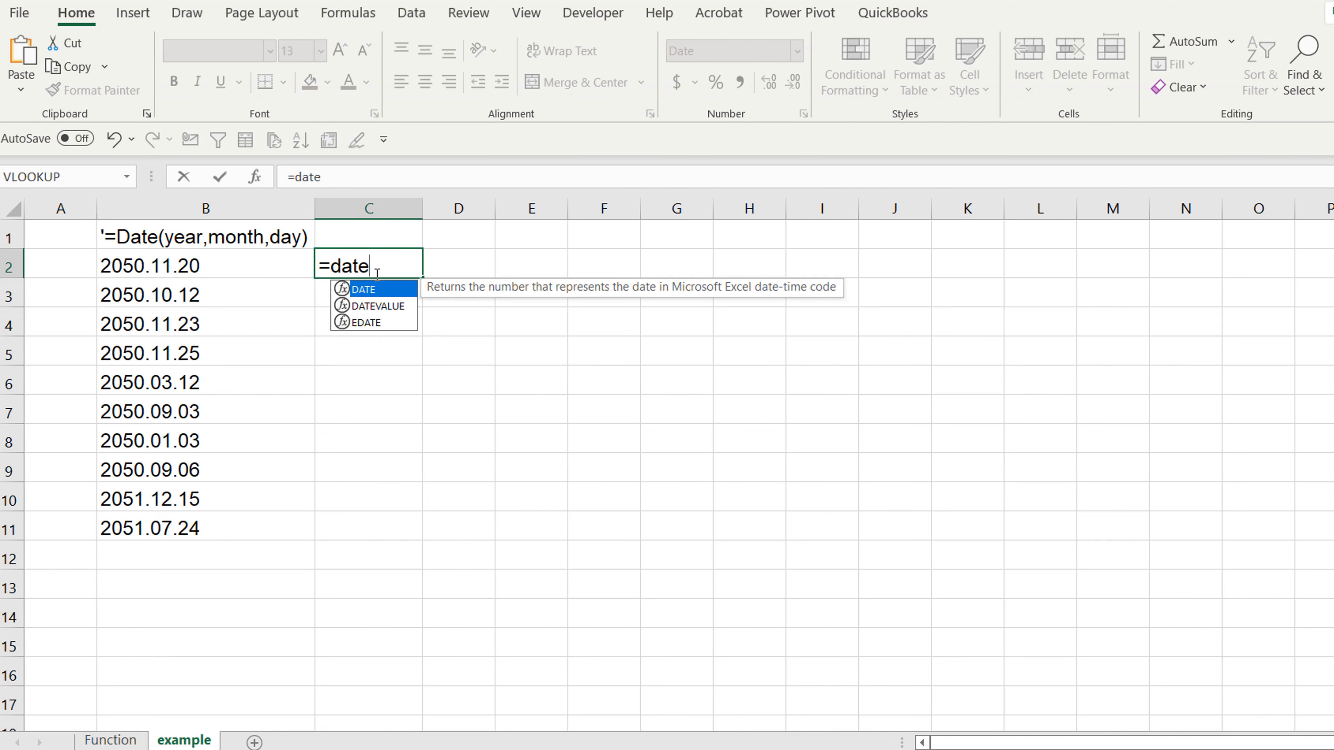
text(()
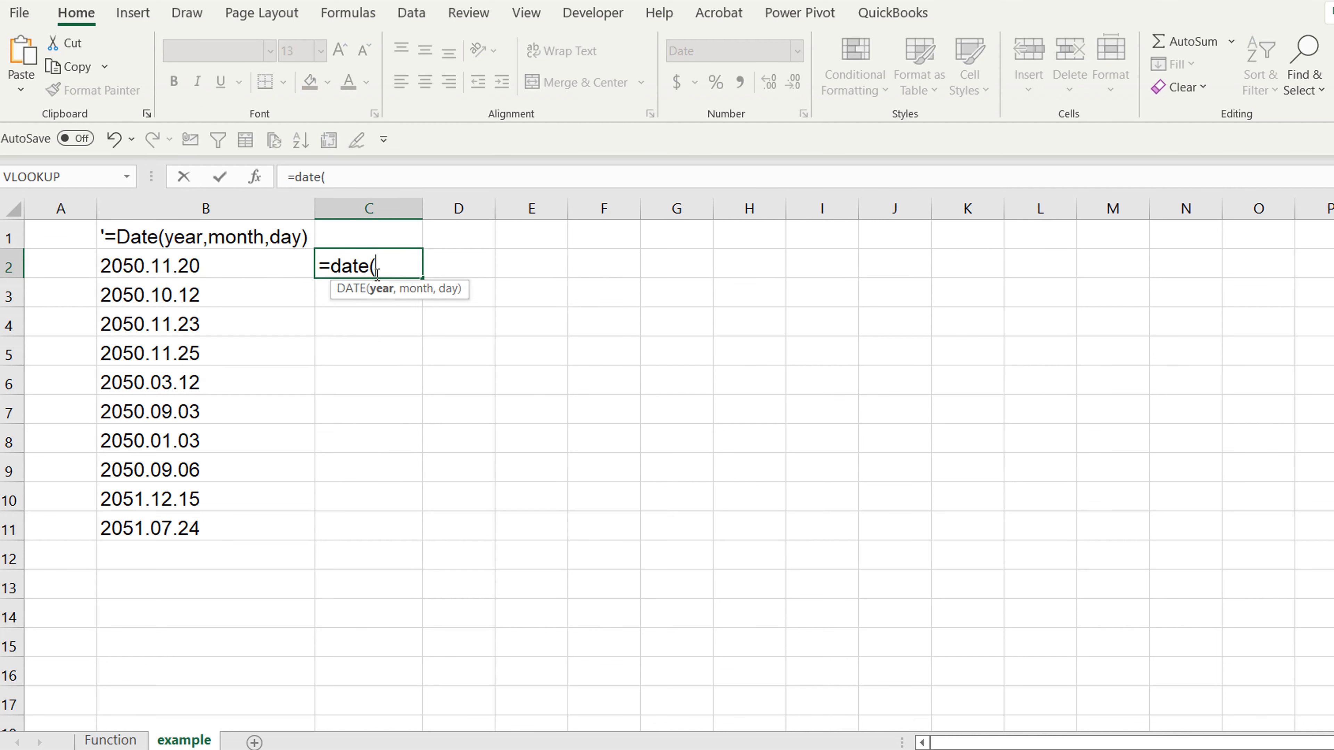
text(l)
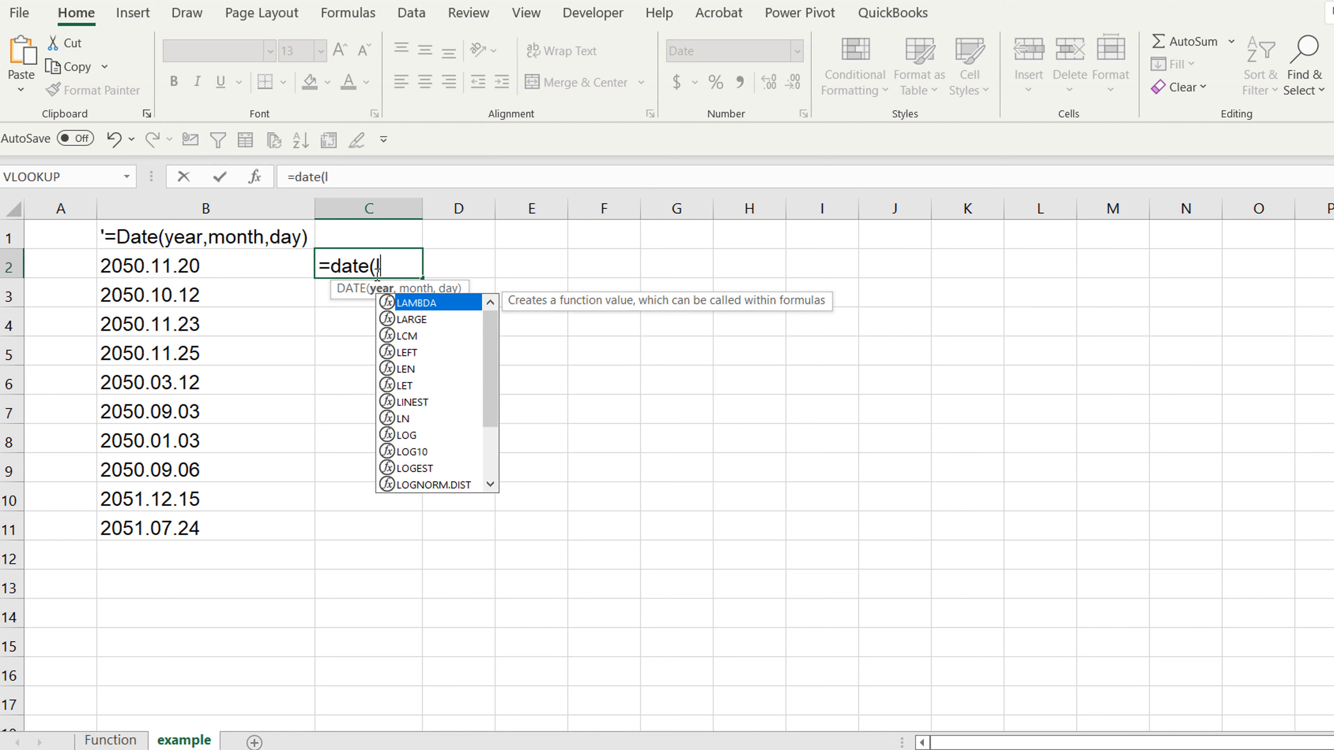
text(eft)
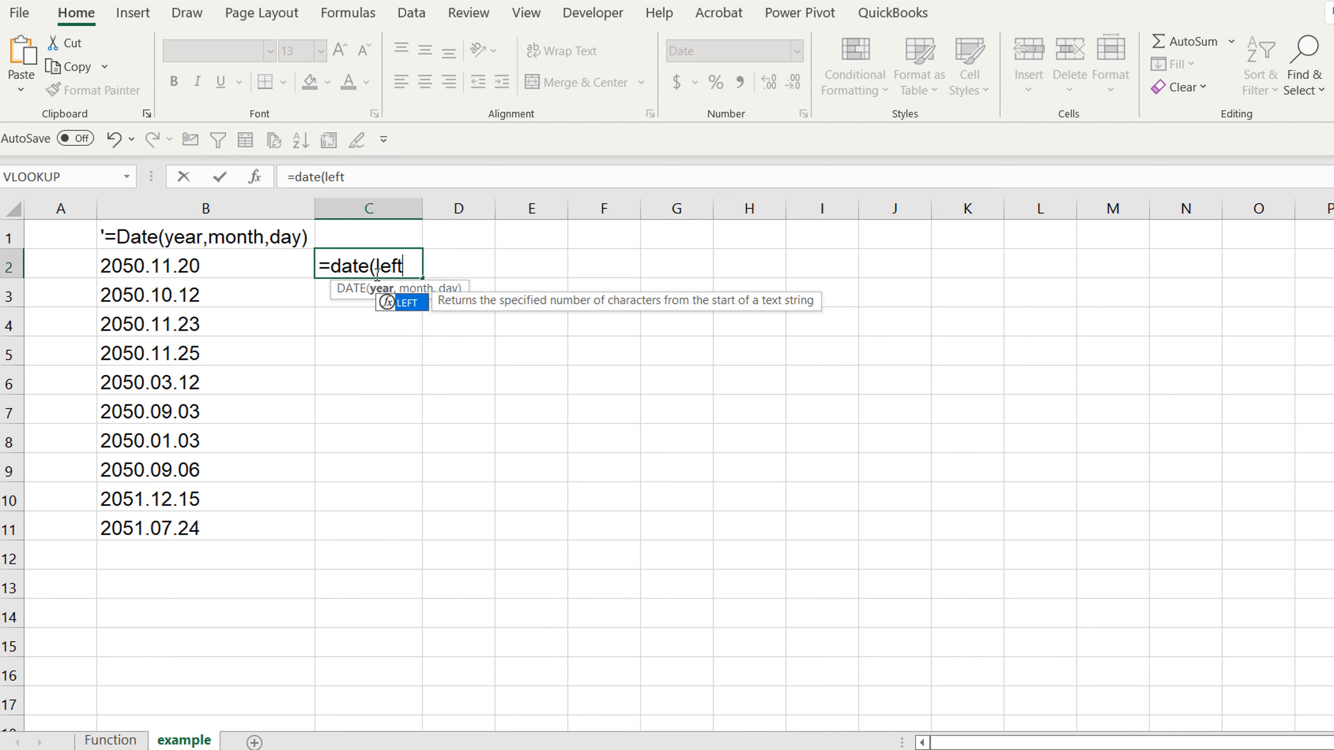
text(()
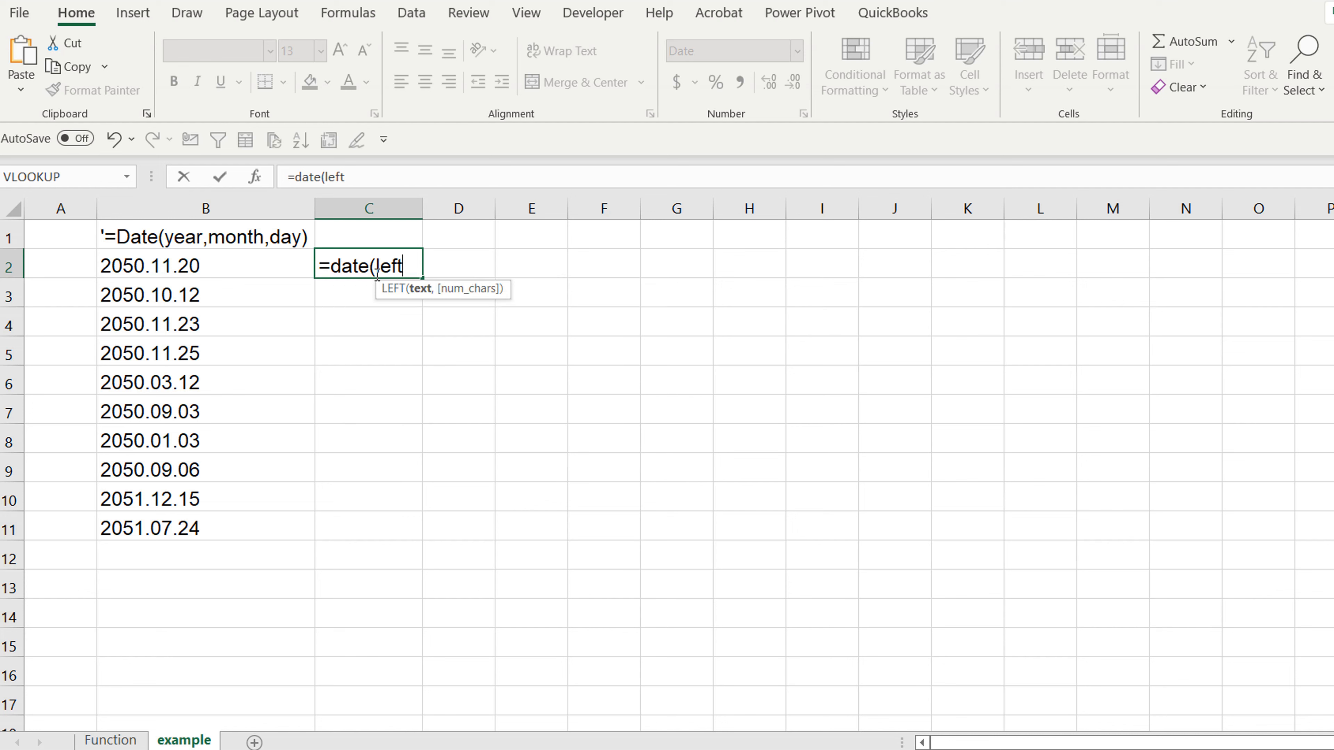
click(269, 258)
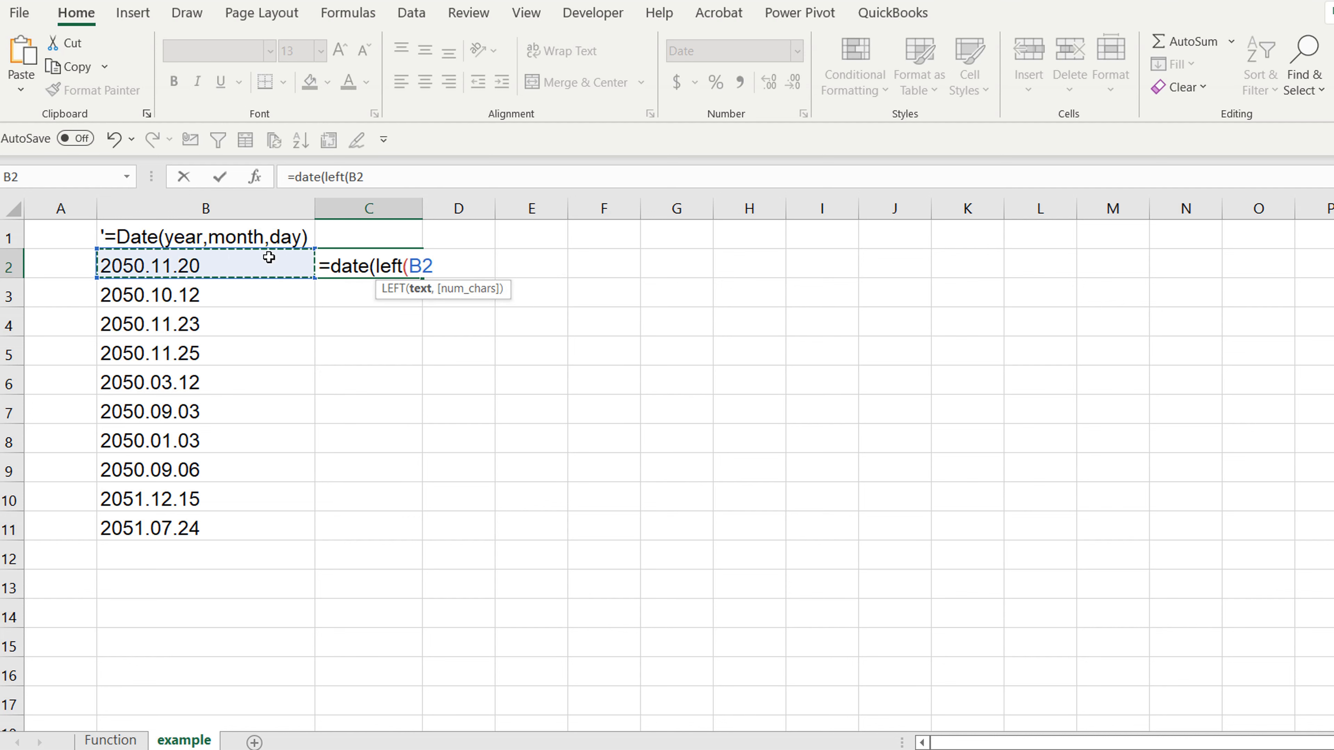
text(,)
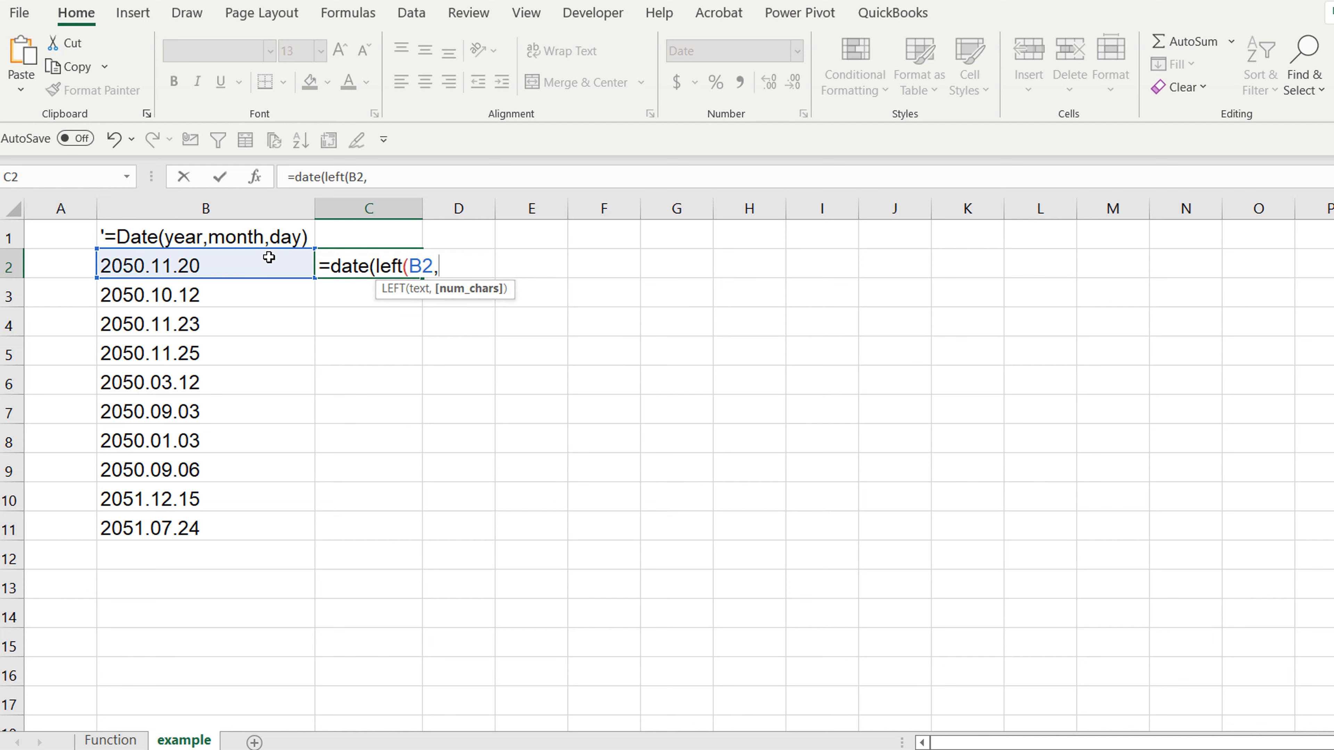
text(4),)
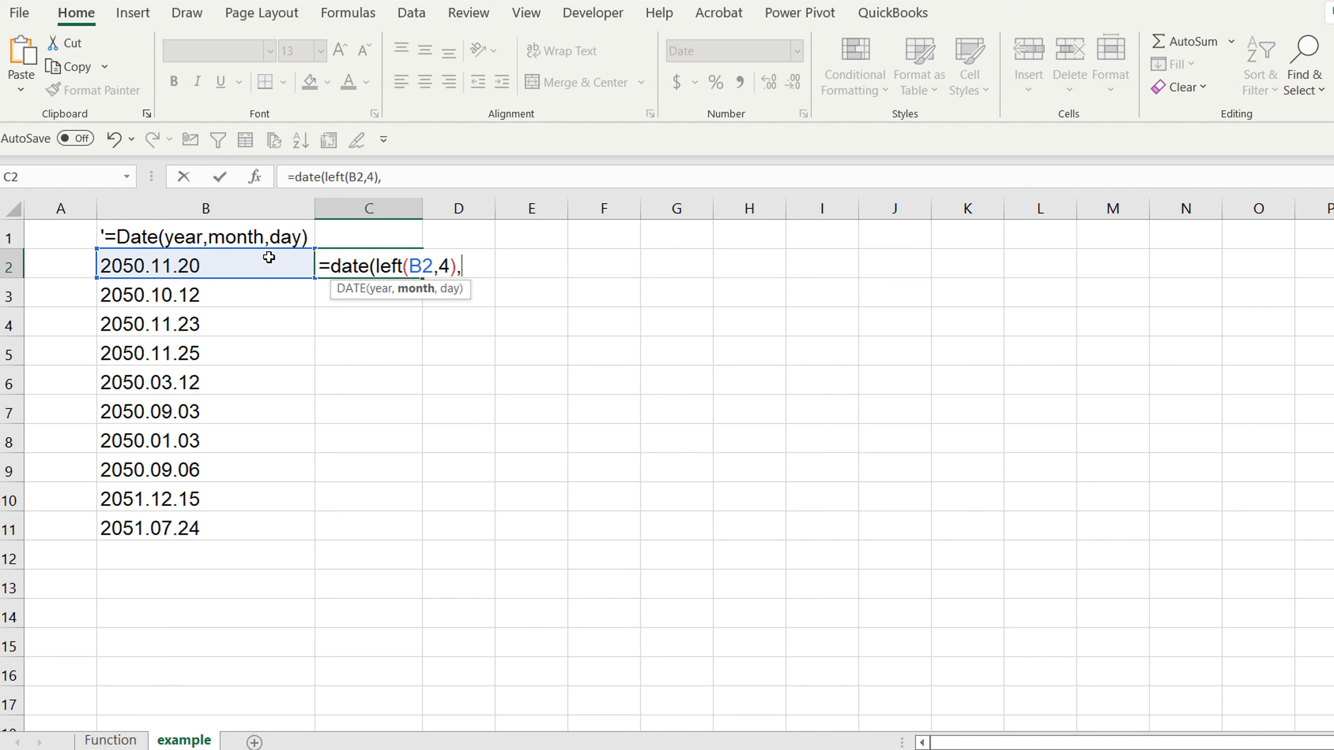
Add the month argument to C2's DATE formula: MID of B2, two characters starting one past the first "." located by FIND
text(mid)
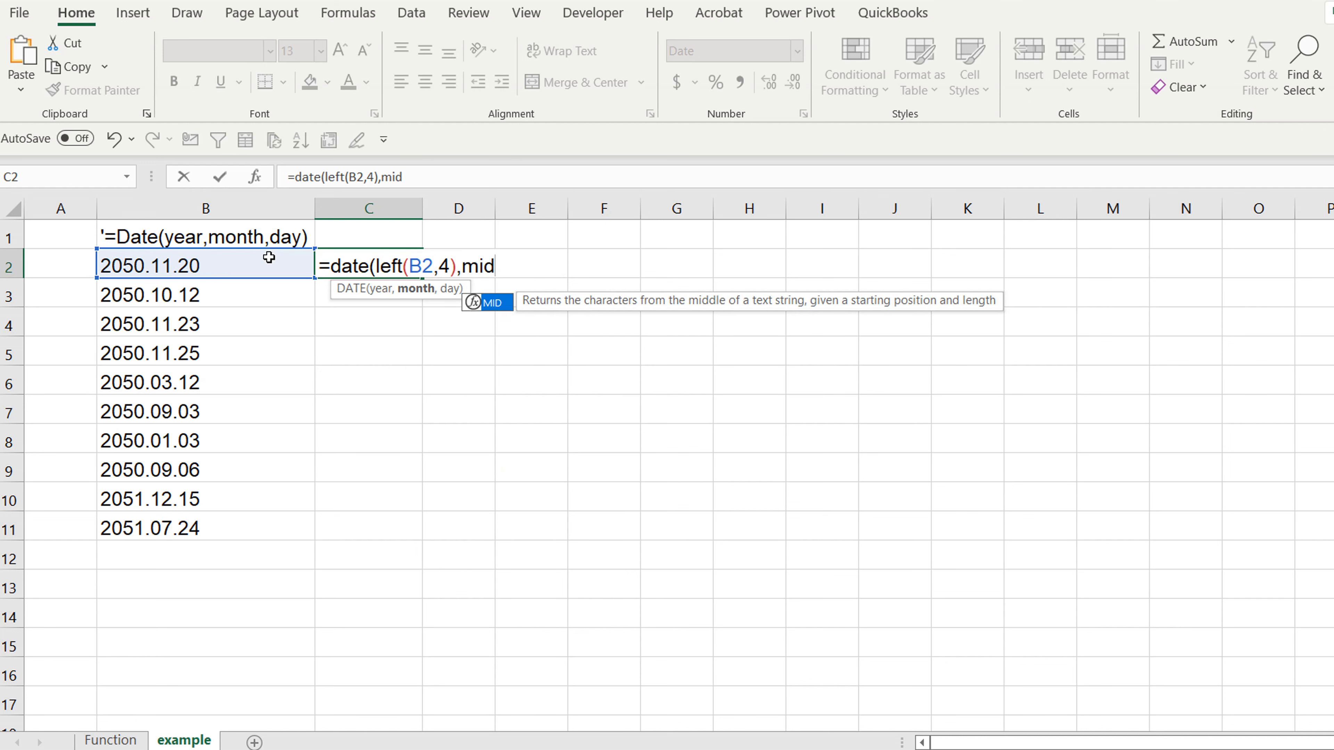
text(()
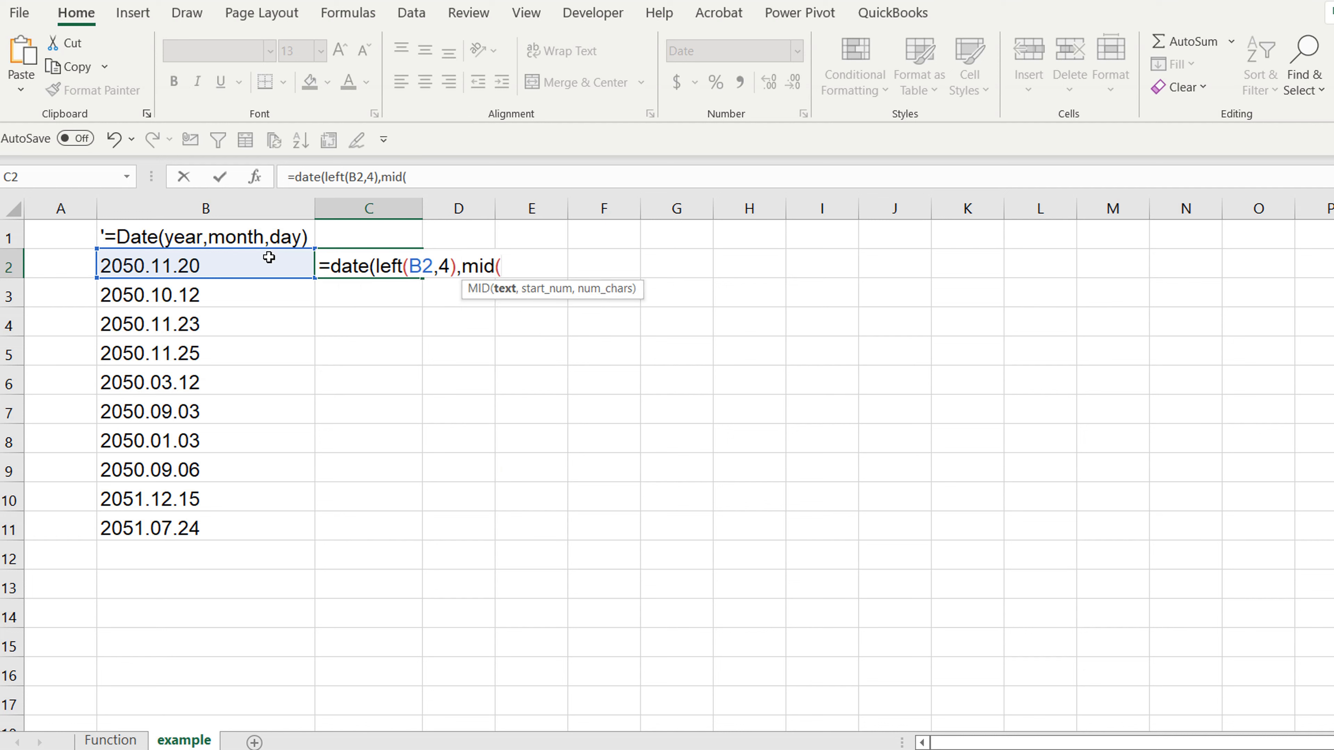
click(269, 258)
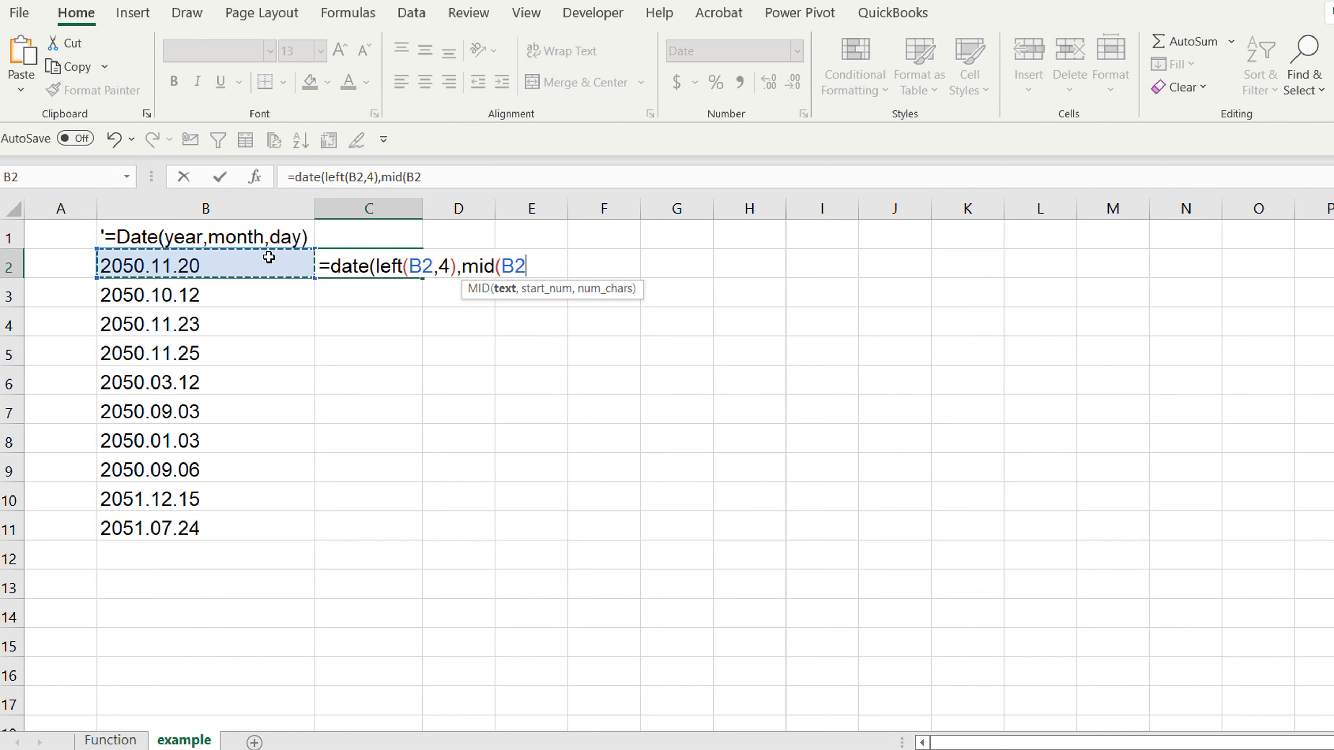
text(,)
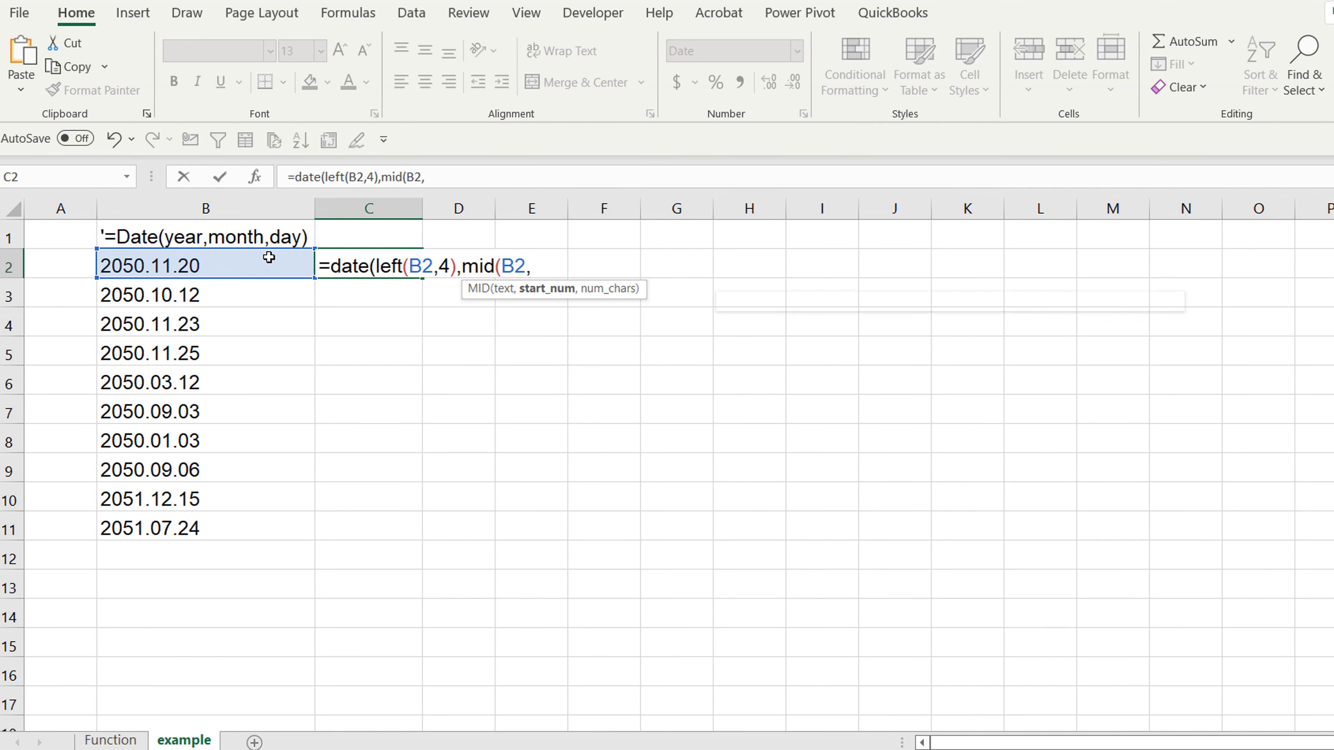
text(find".)
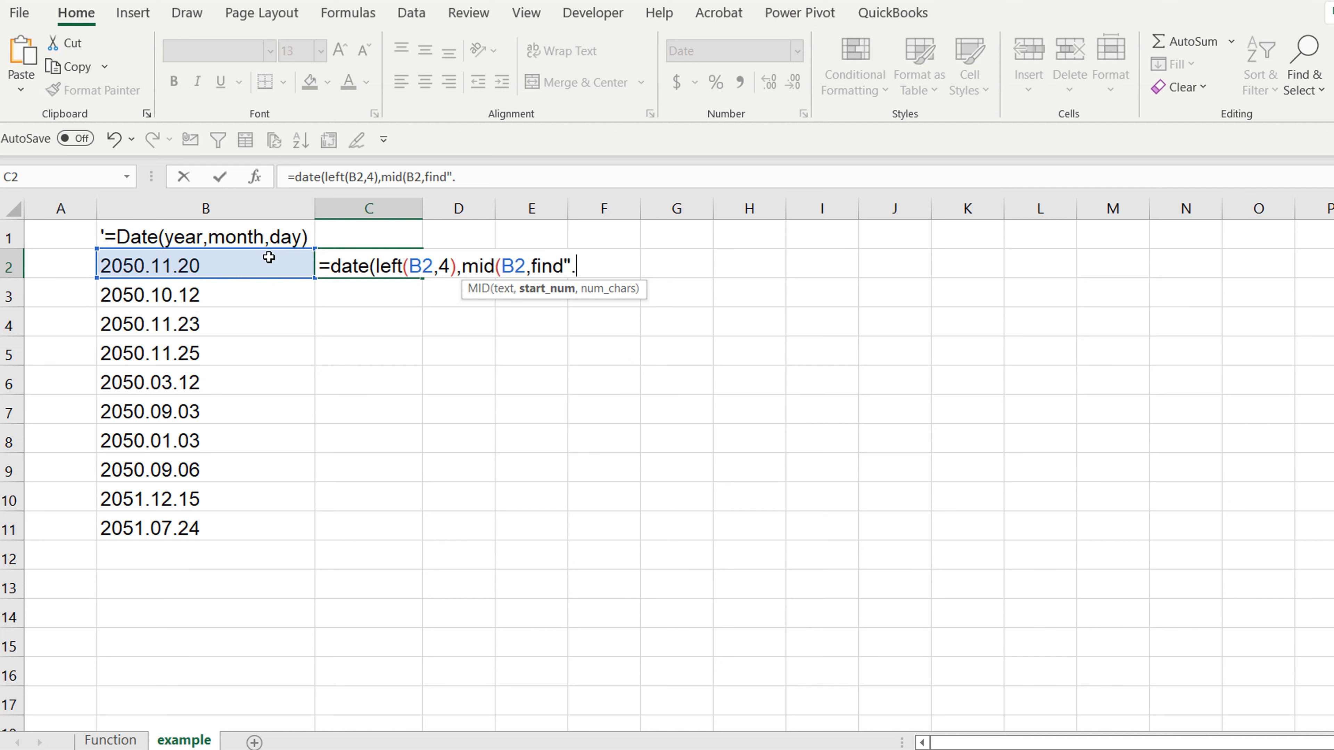
text(",)
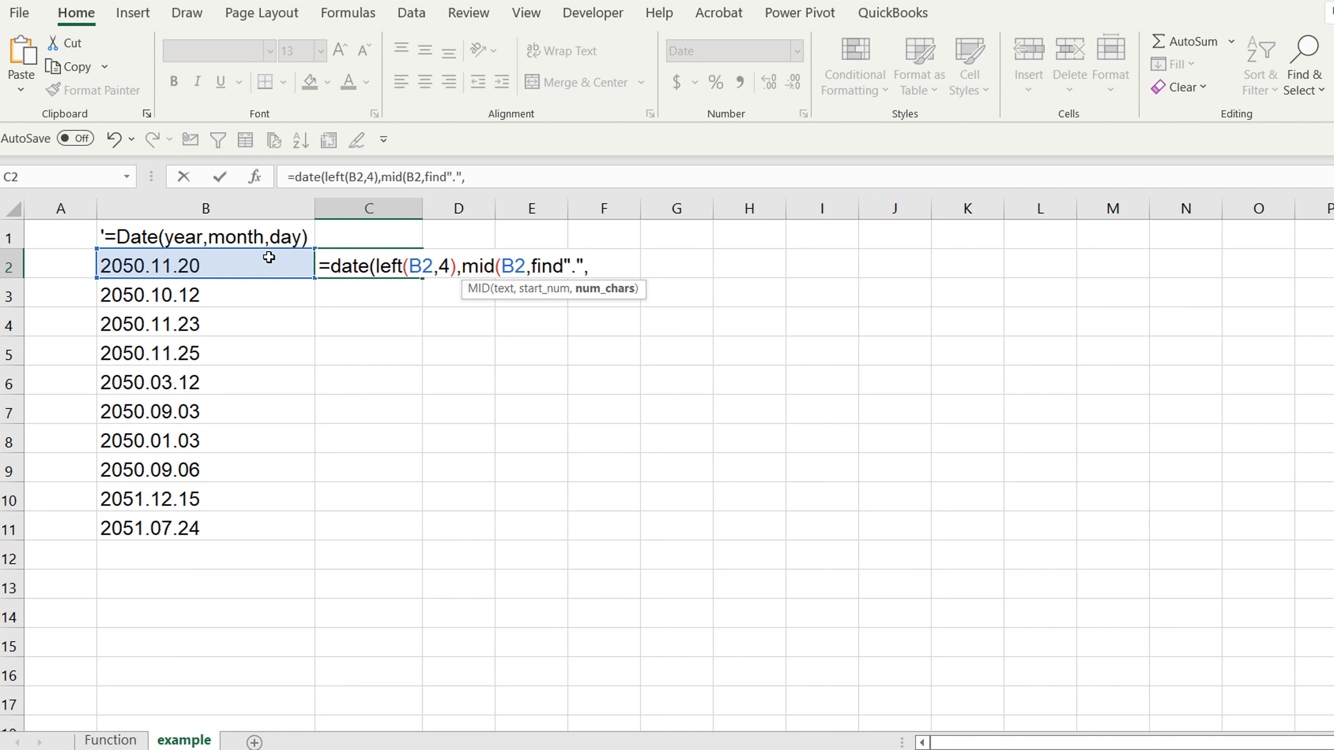
click(269, 258)
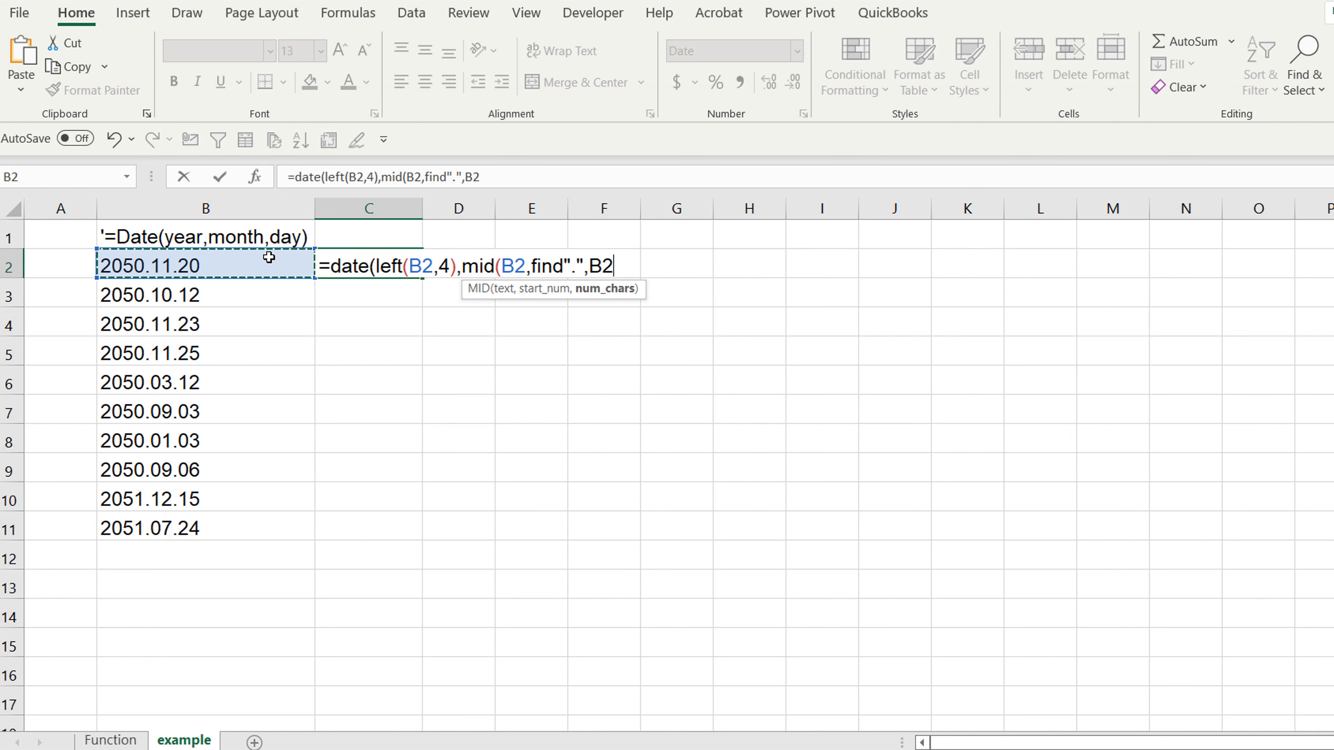
text(,)
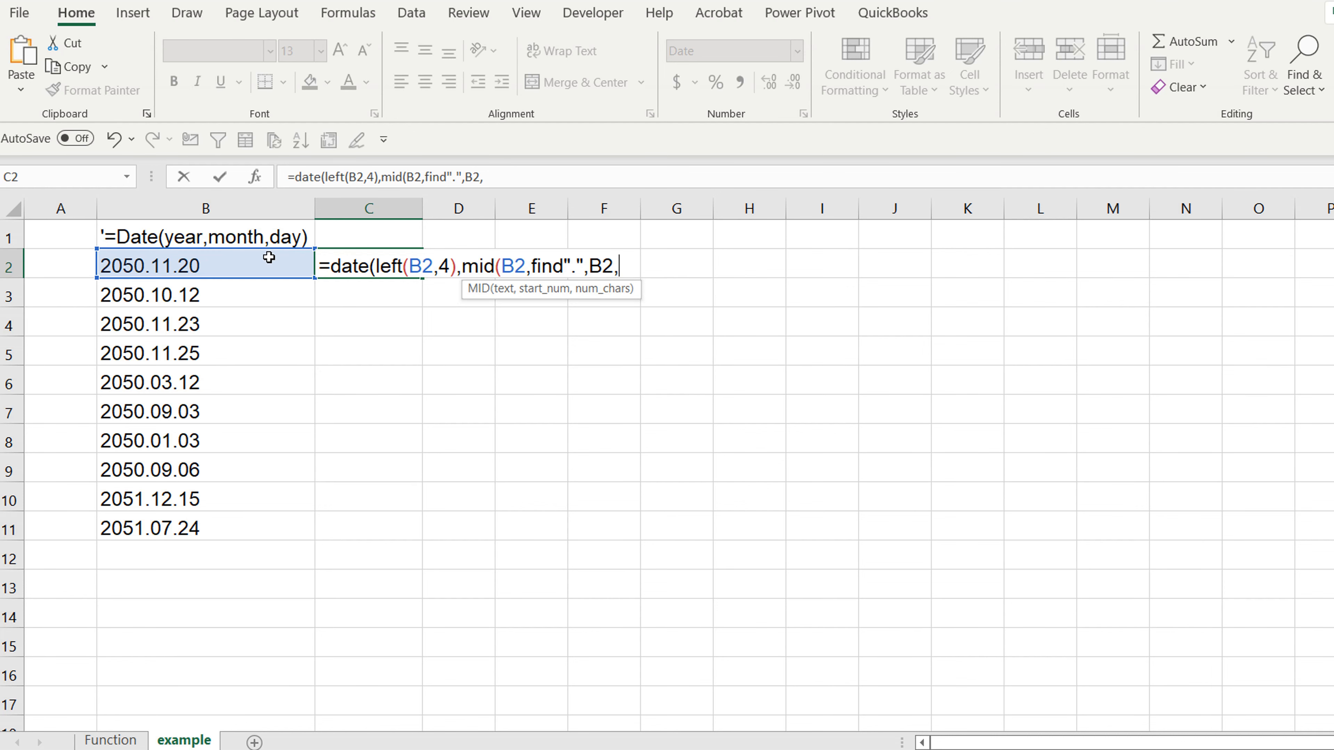
text(1))
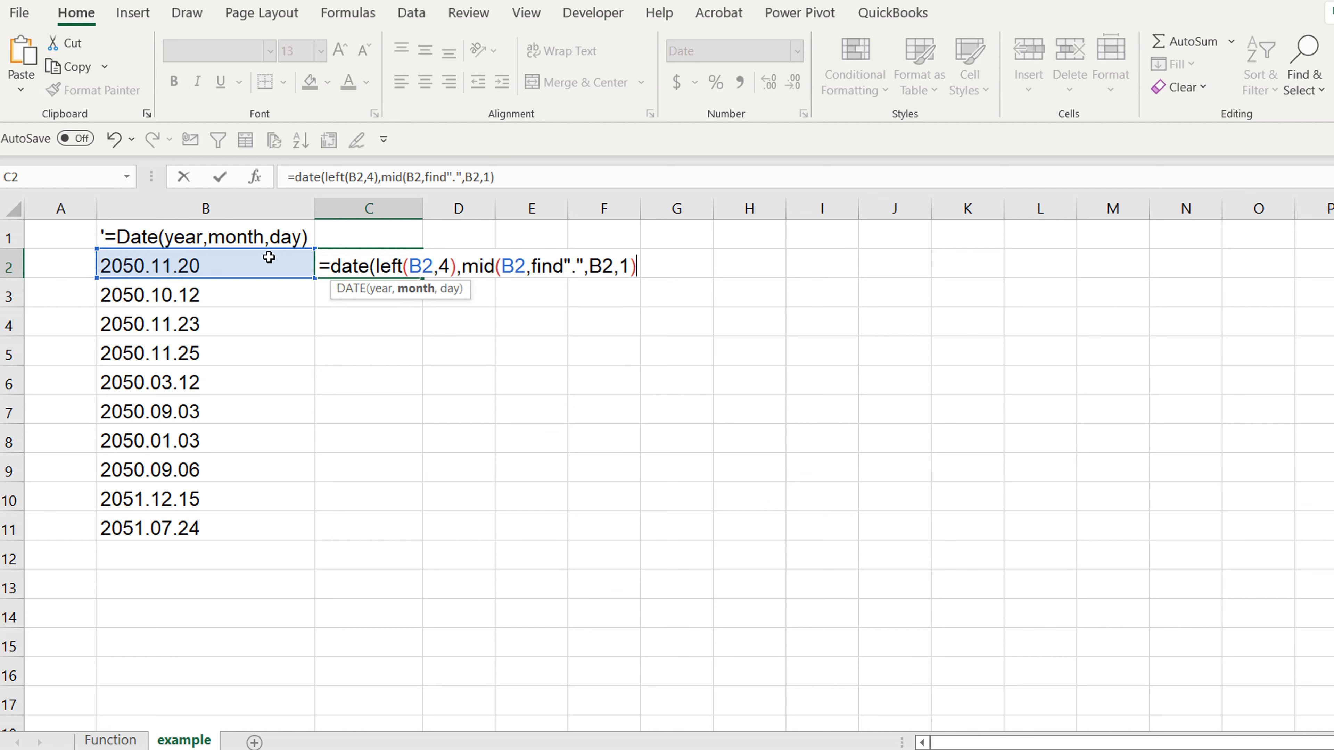
text(+1,2))
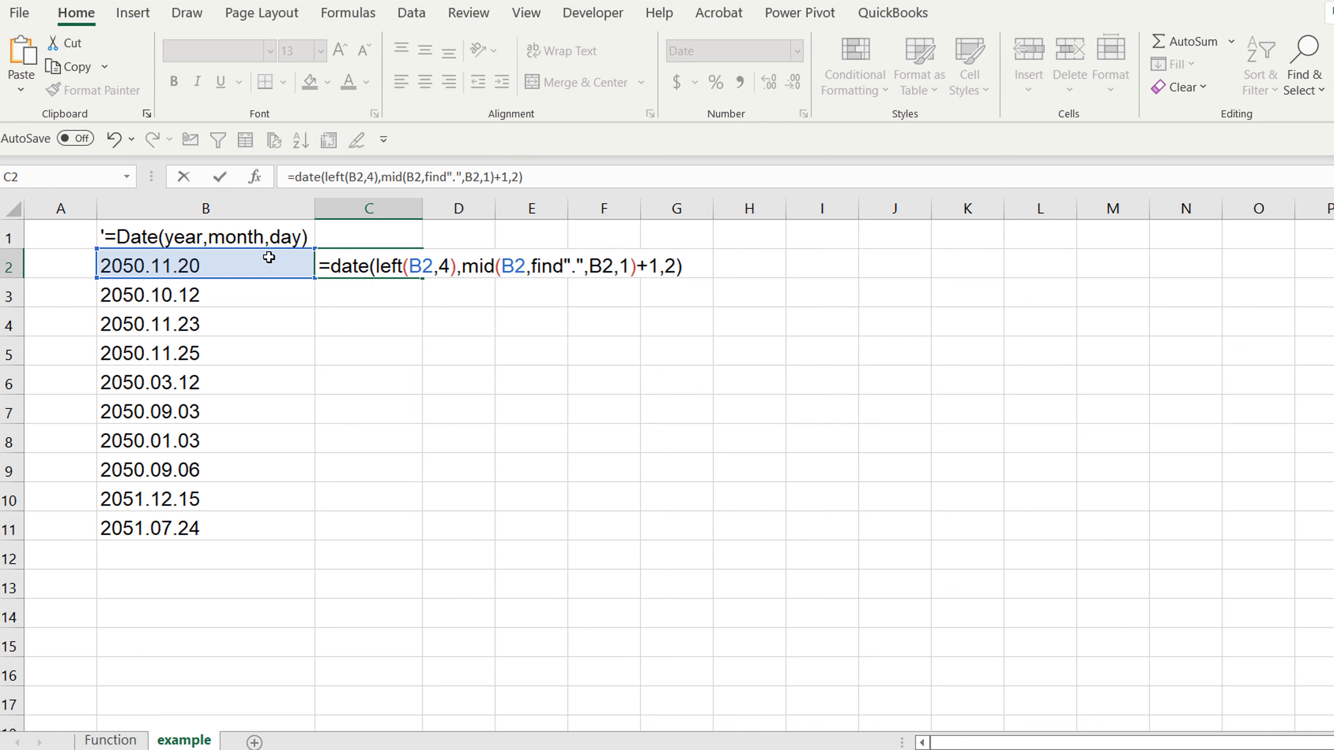
Finish C2's DATE formula with RIGHT(B2,2) as the day argument, separated from the month argument by a comma
text(right)
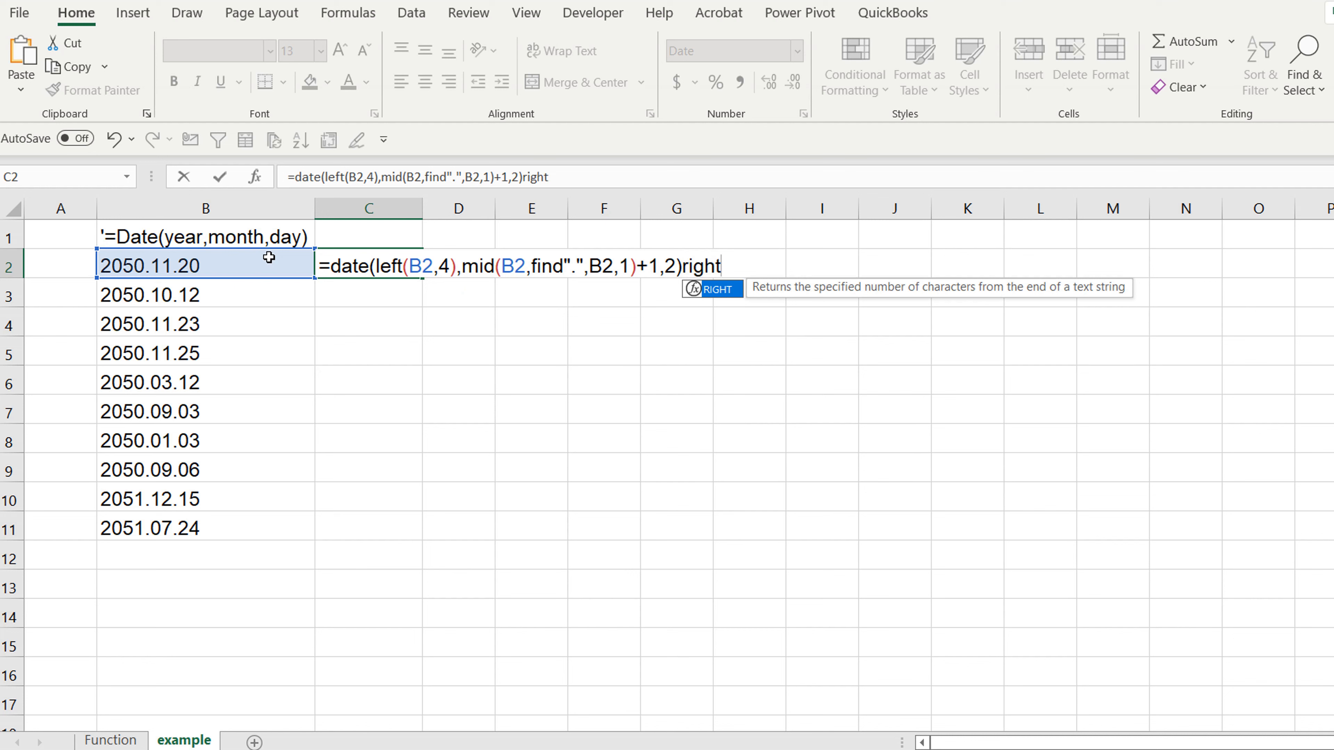
text(()
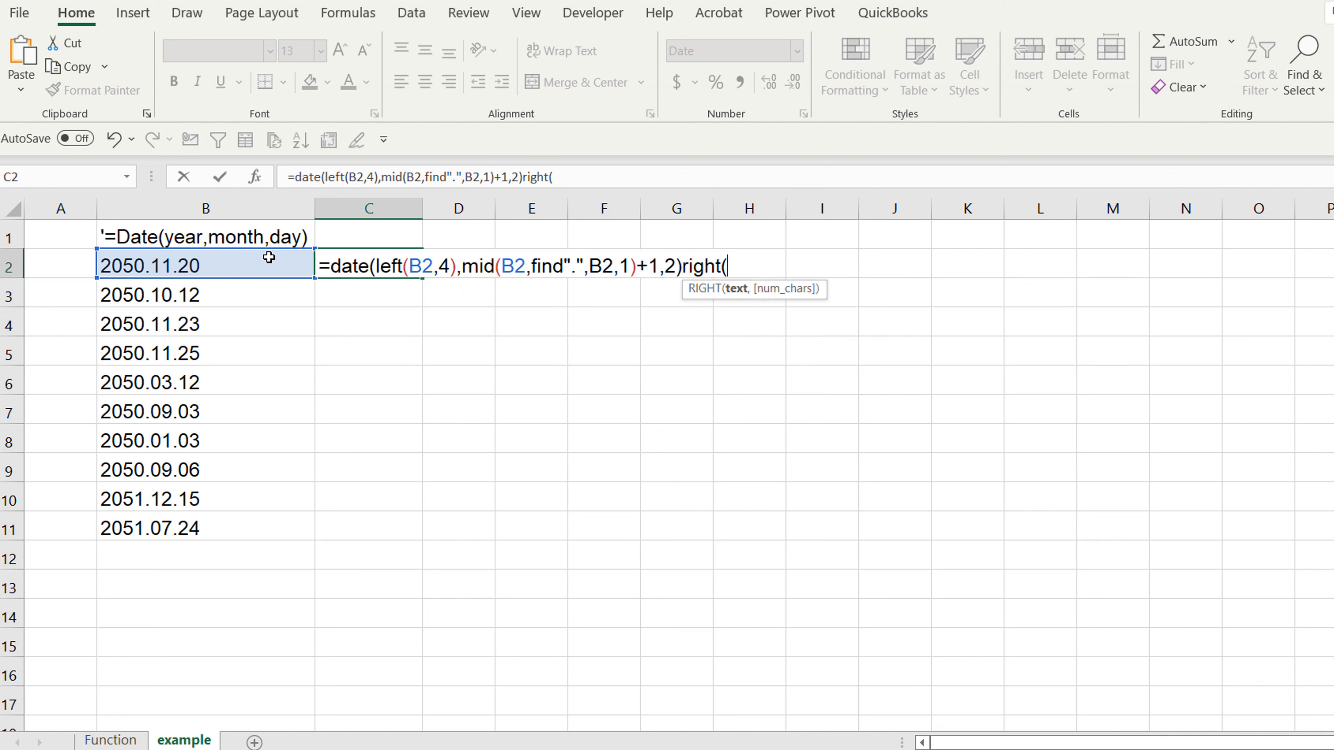
click(269, 257)
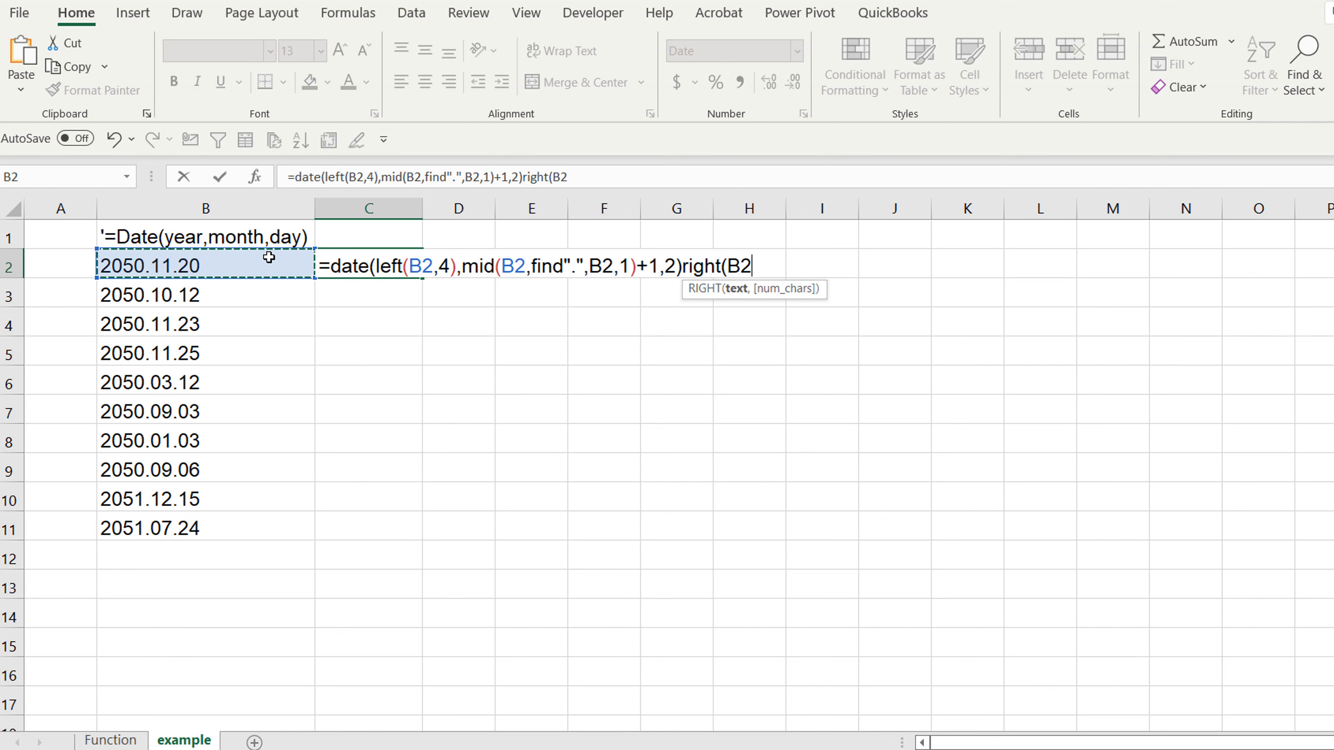
text(,2)))
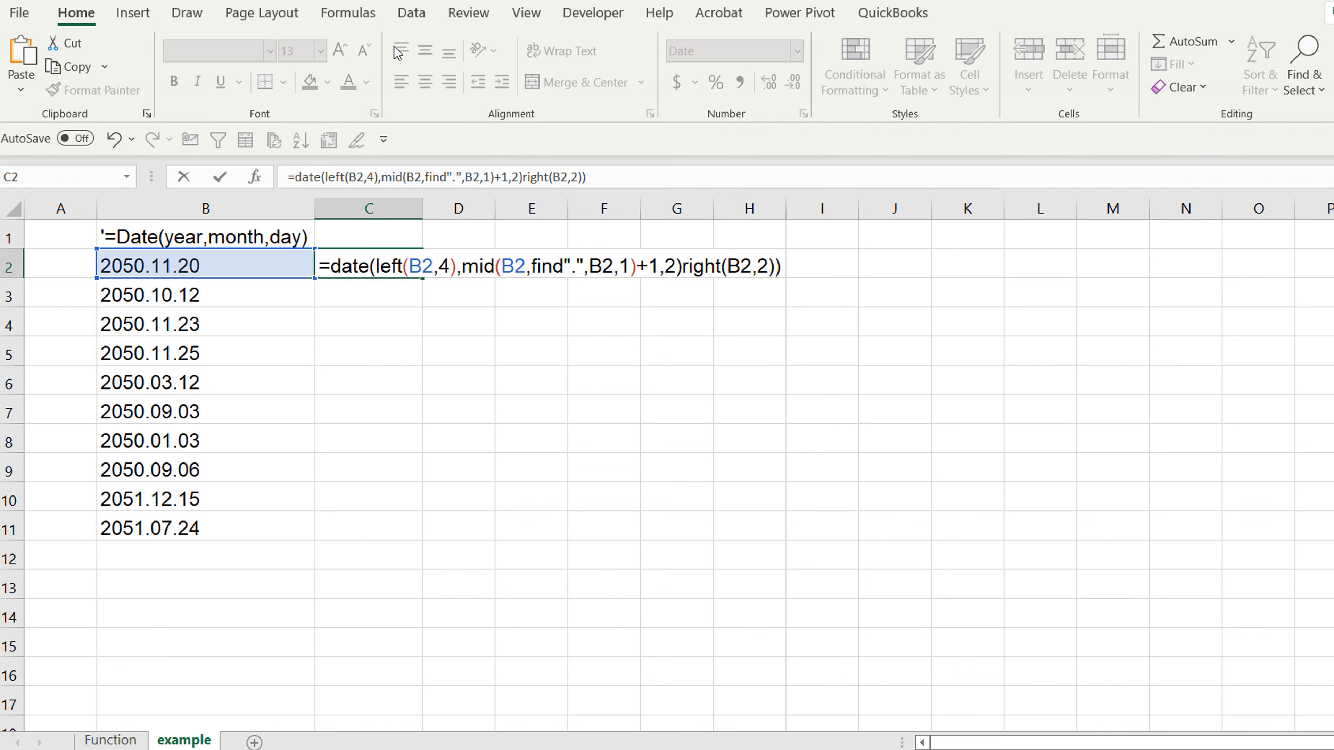
click(525, 181)
text(,)
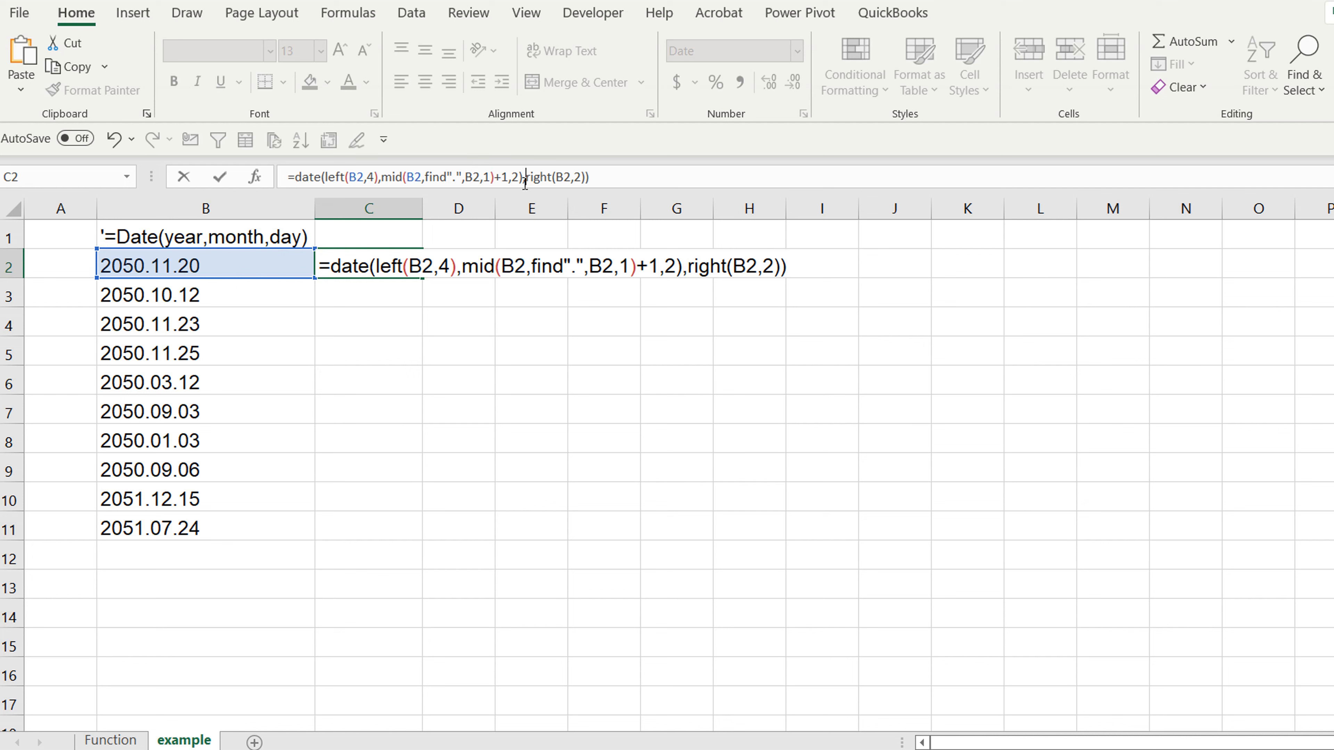
Add the missing opening parenthesis after FIND in C2's formula and enter the corrected formula
key(Return)
key(Return)
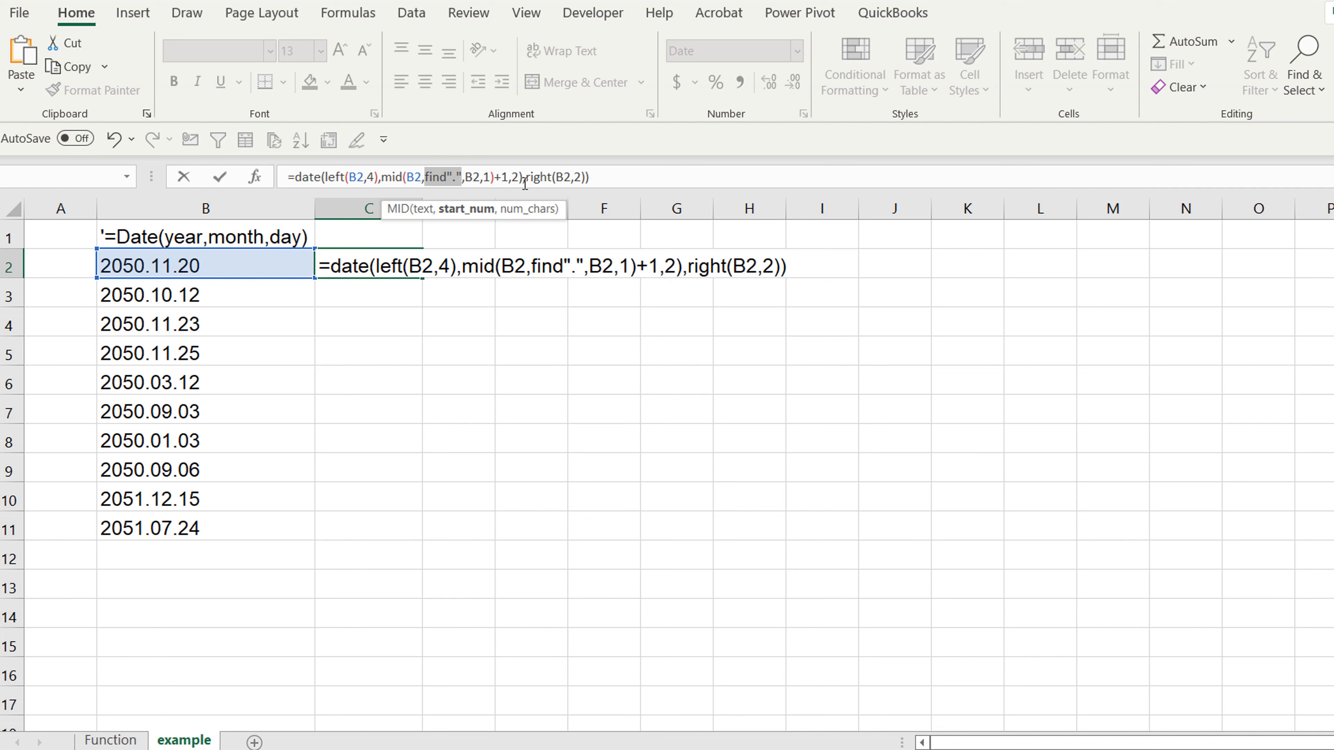
click(463, 183)
text(()
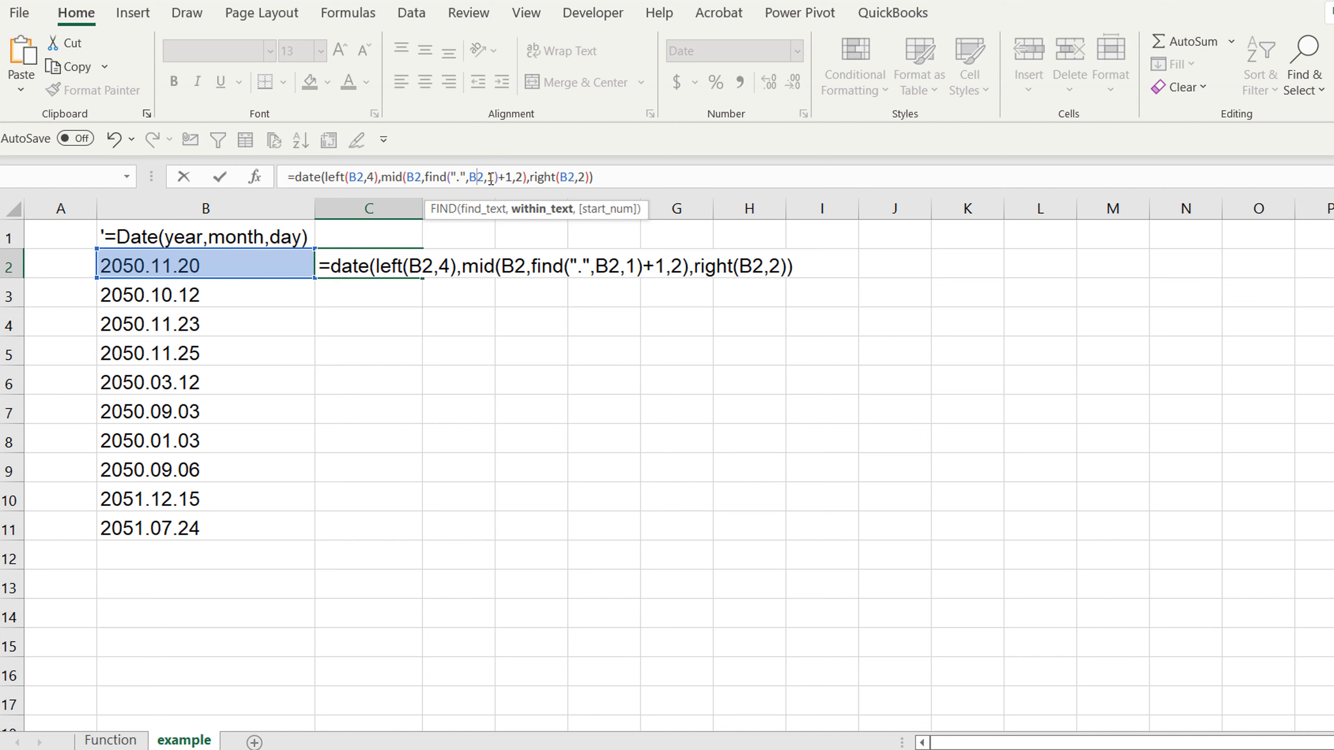
click(622, 181)
key(Return)
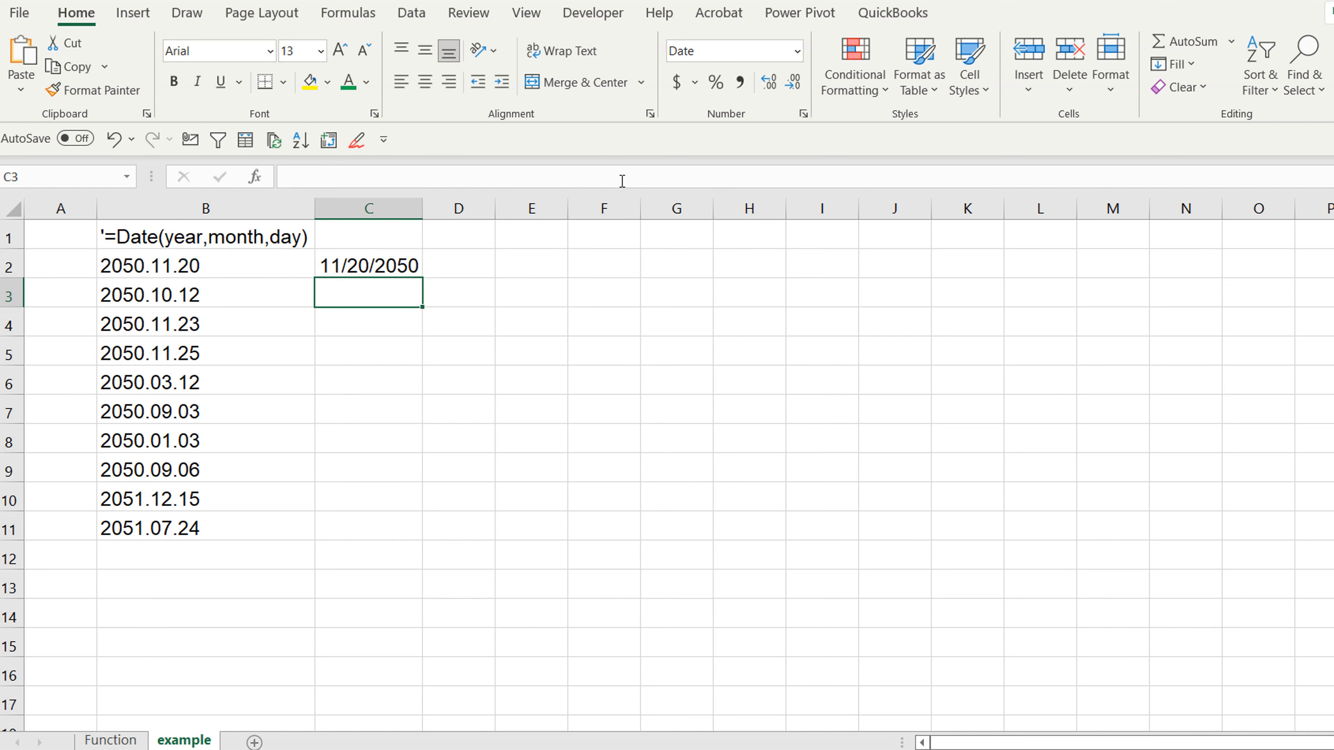
Fill C2's DATE formula down to C11 and widen column C slightly
click(397, 264)
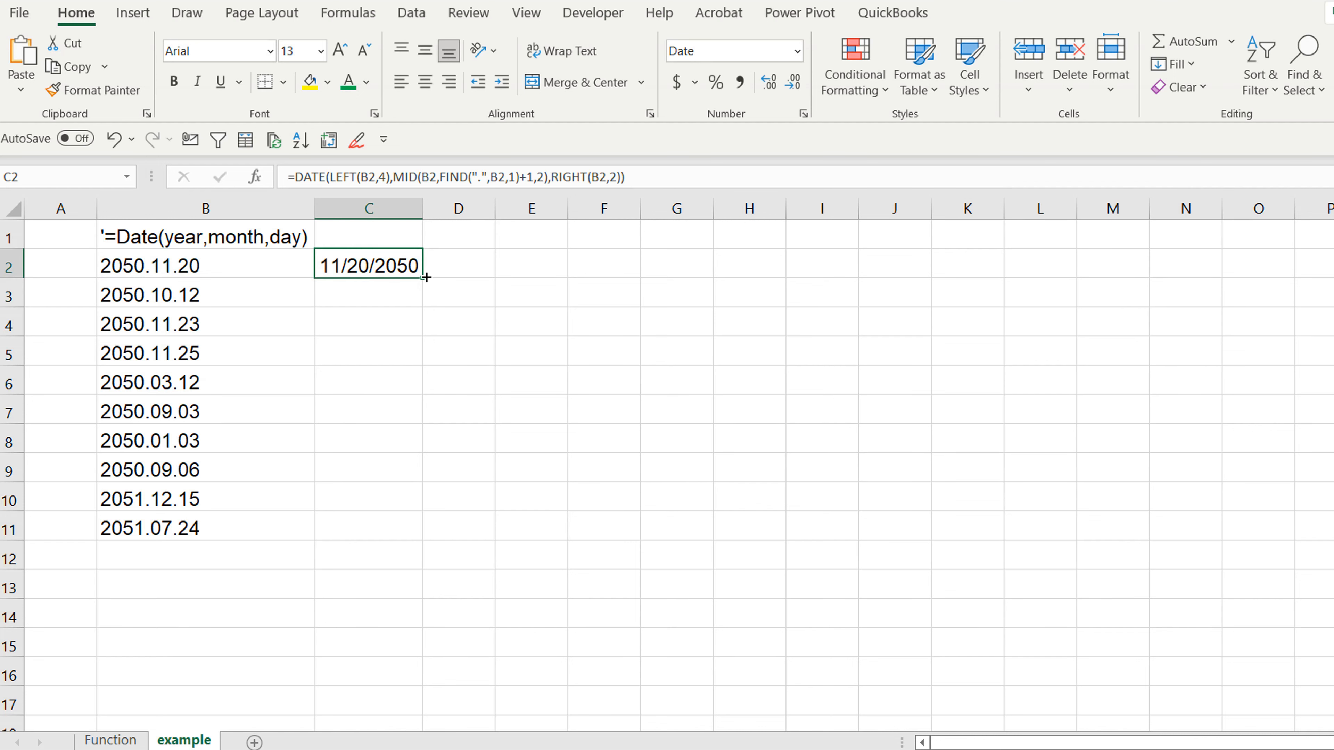
double_click(423, 277)
click(533, 288)
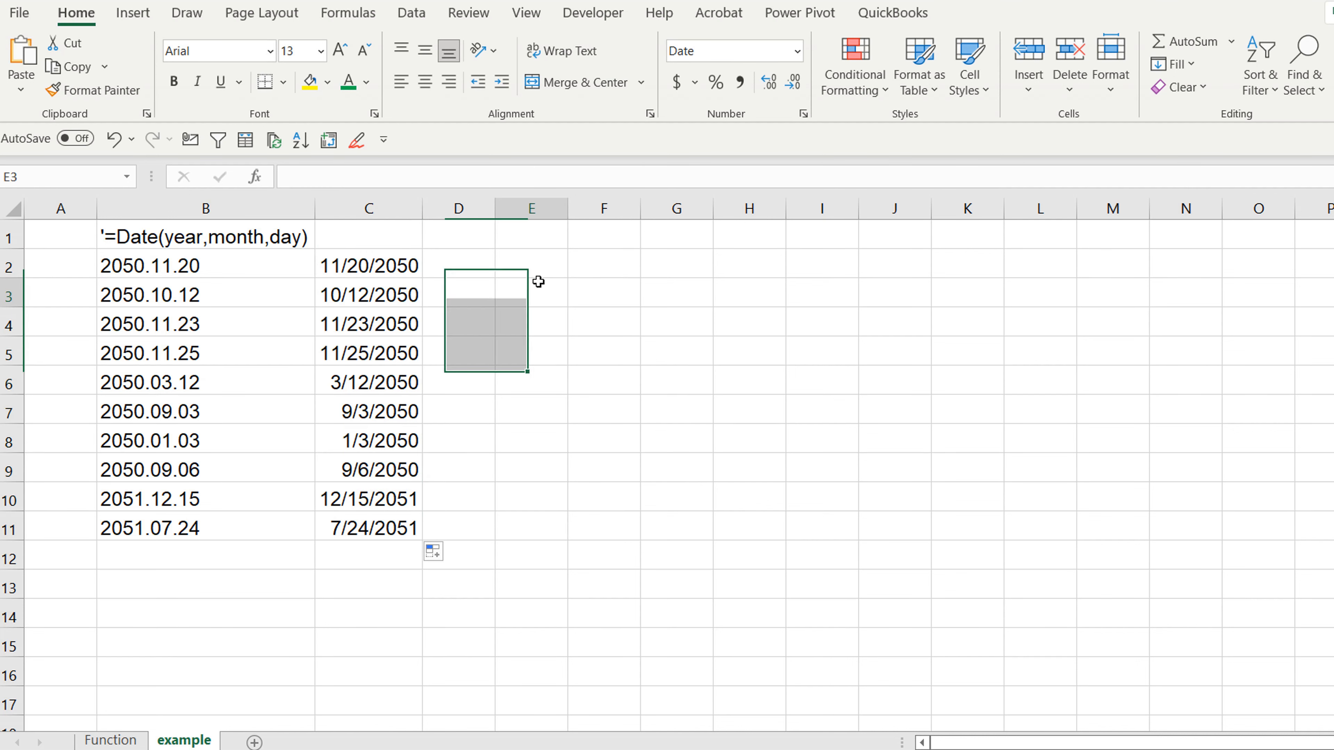
drag(425, 208, 437, 208)
click(391, 266)
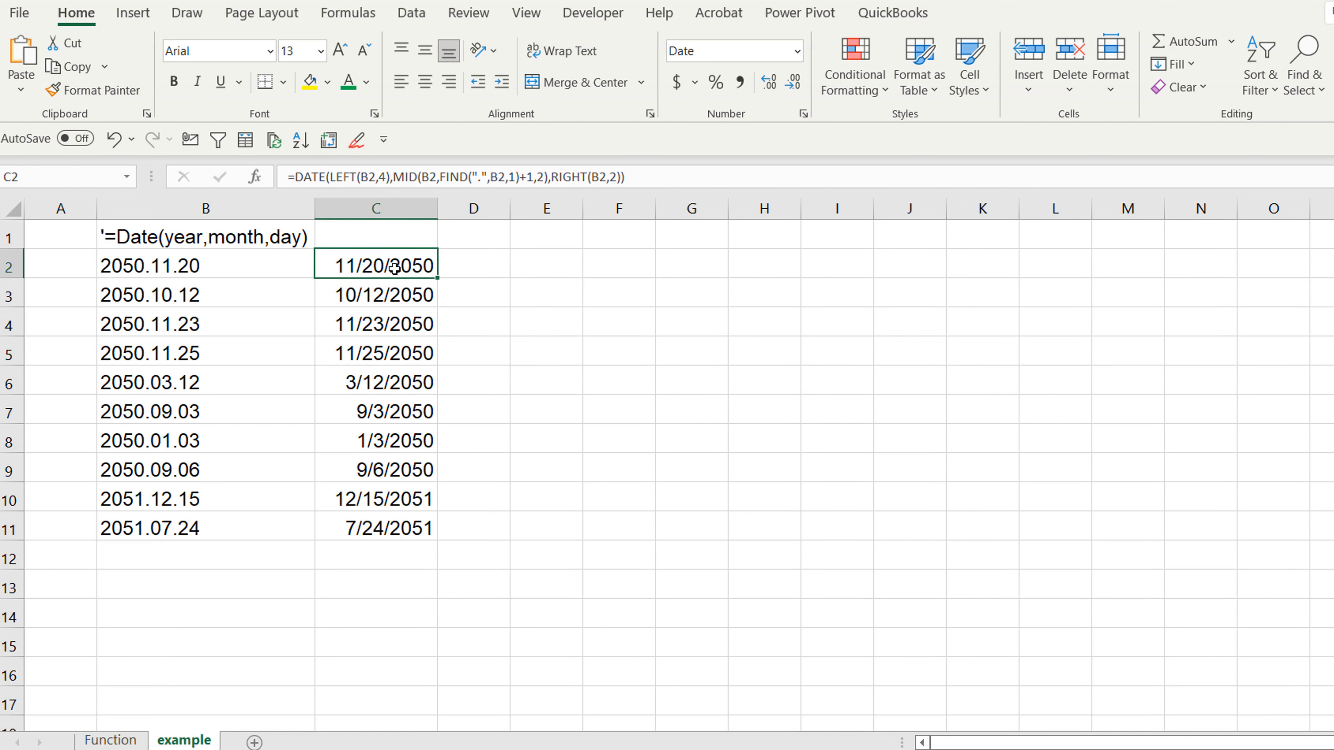
click(561, 356)
click(372, 291)
click(306, 341)
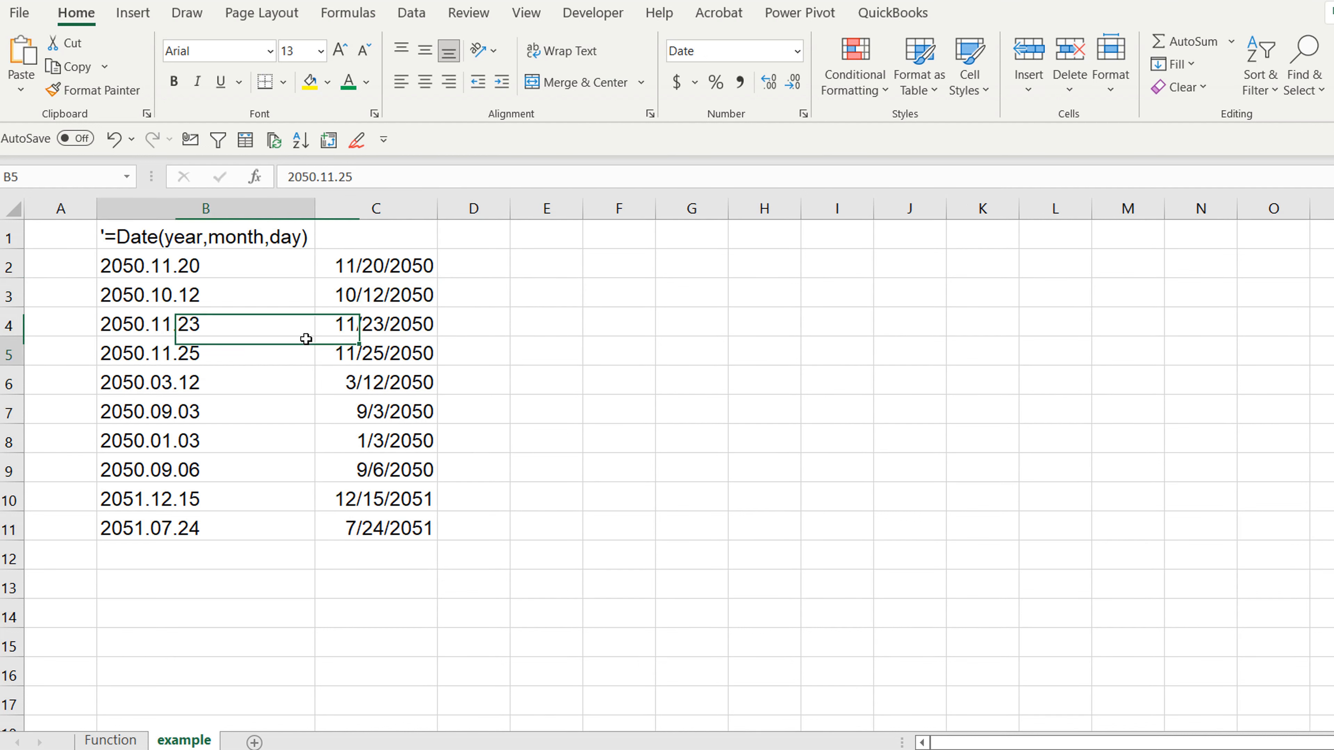
click(374, 263)
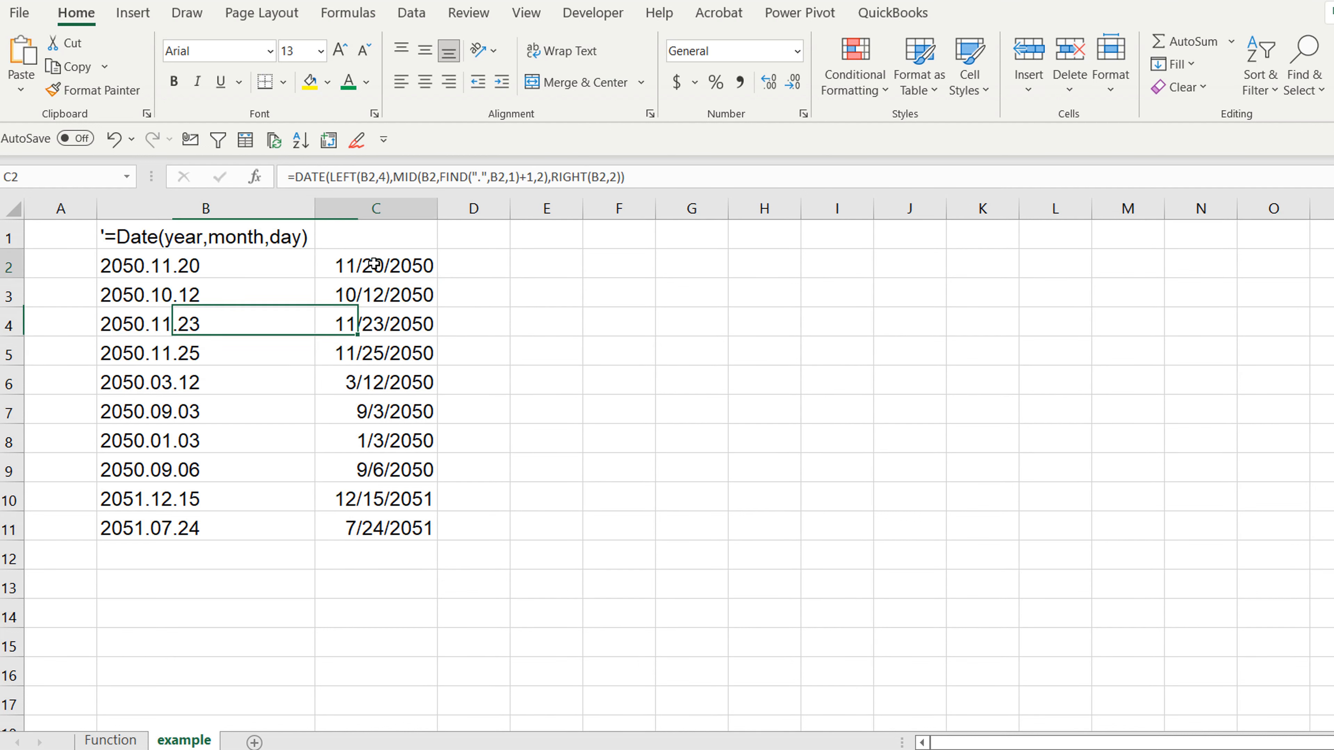
Format all of column C as dates in day-month-year style, such as 20-Nov-50, and compare C2 with B2
click(397, 211)
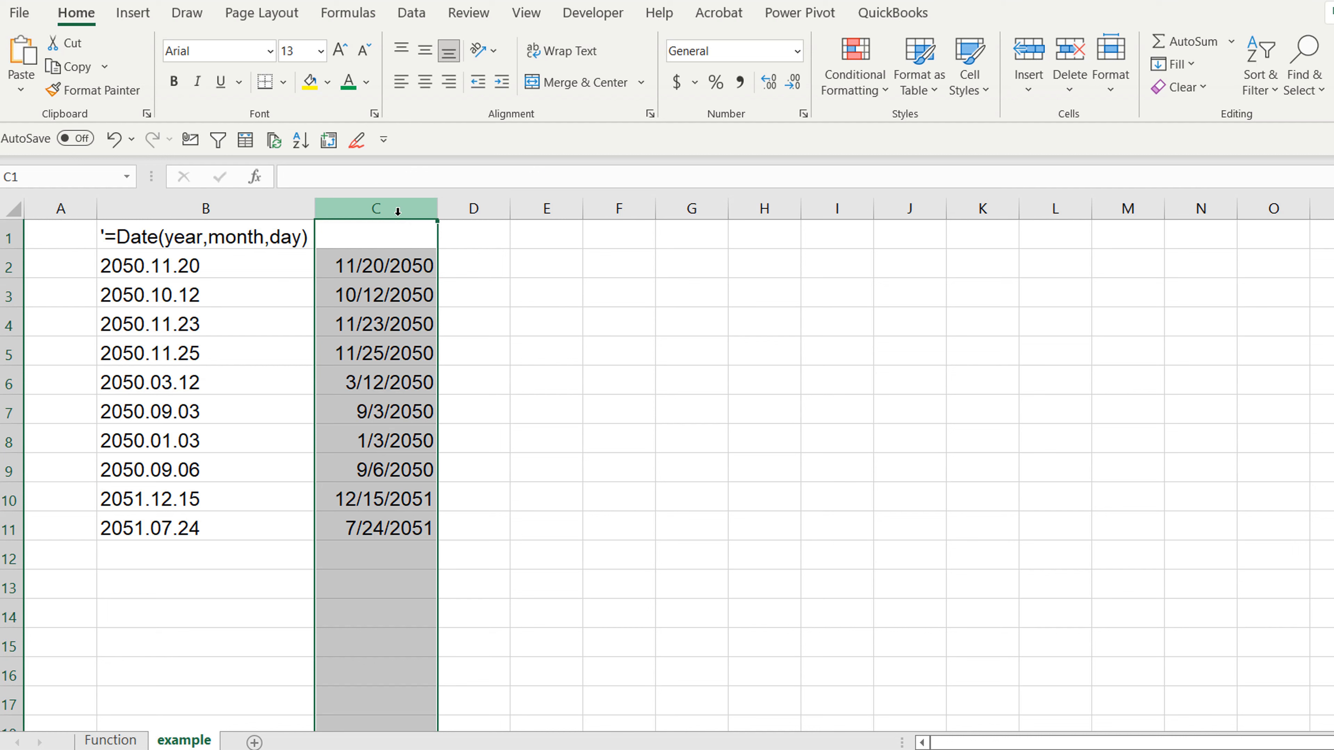
key(ctrl+shift+3)
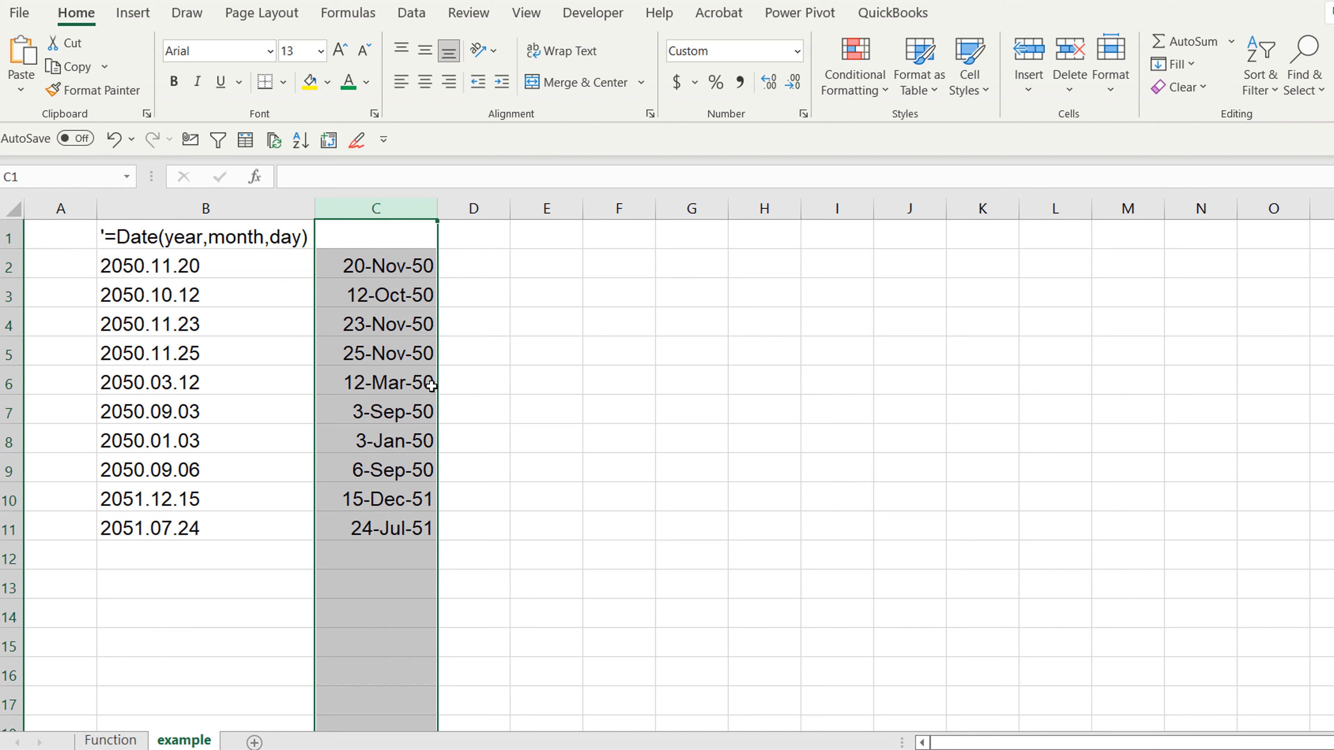
click(233, 335)
click(209, 259)
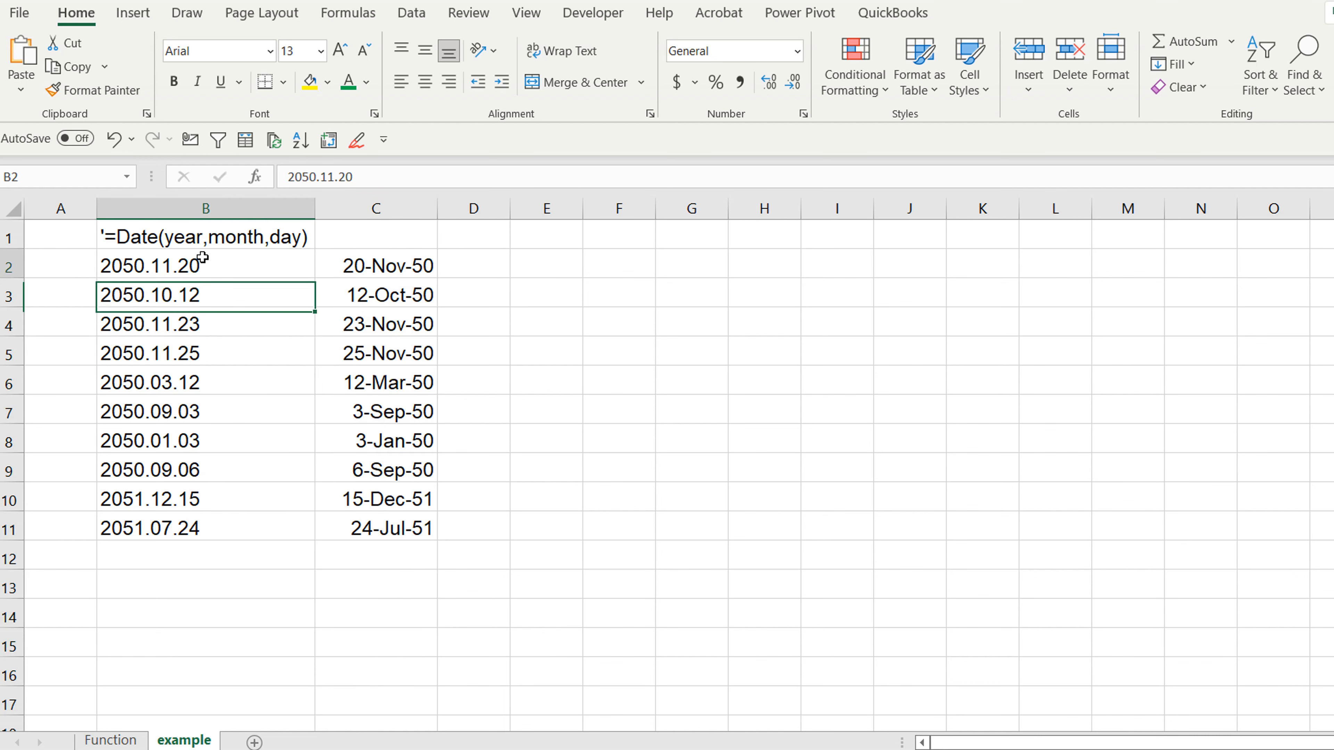
click(374, 260)
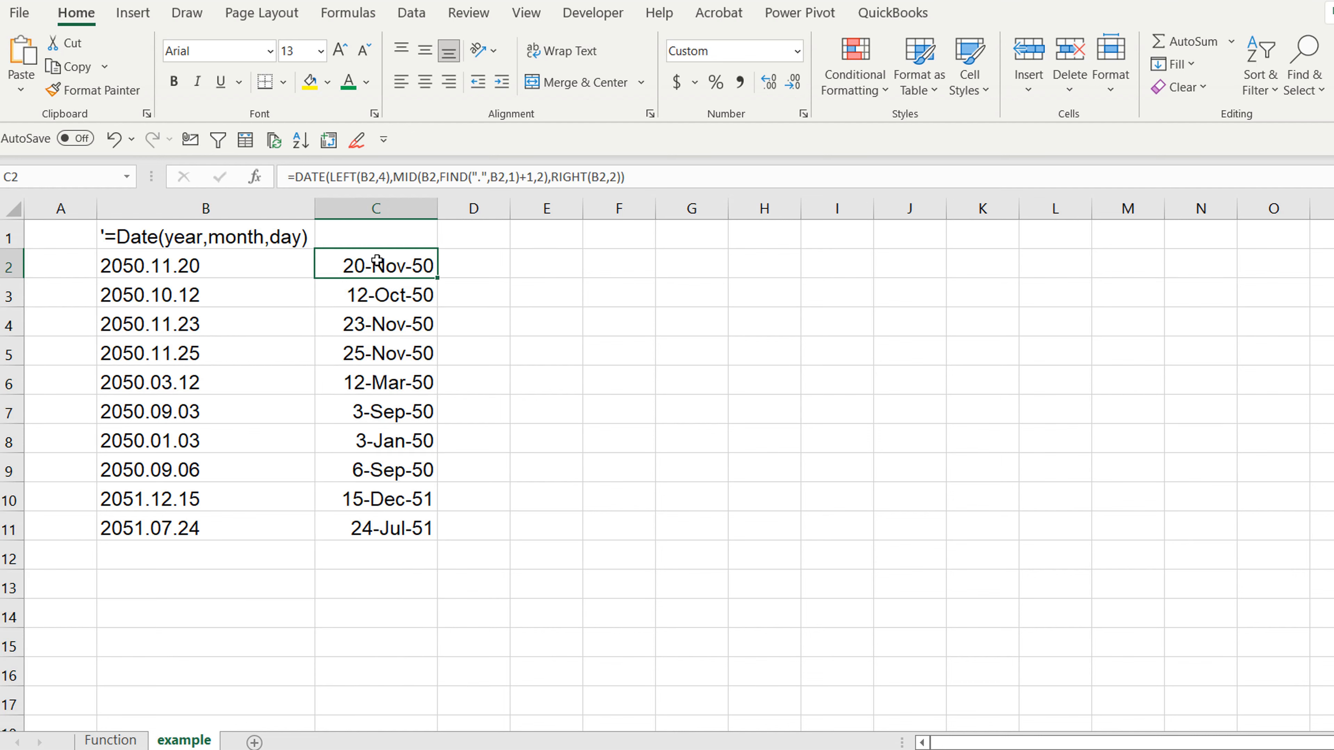